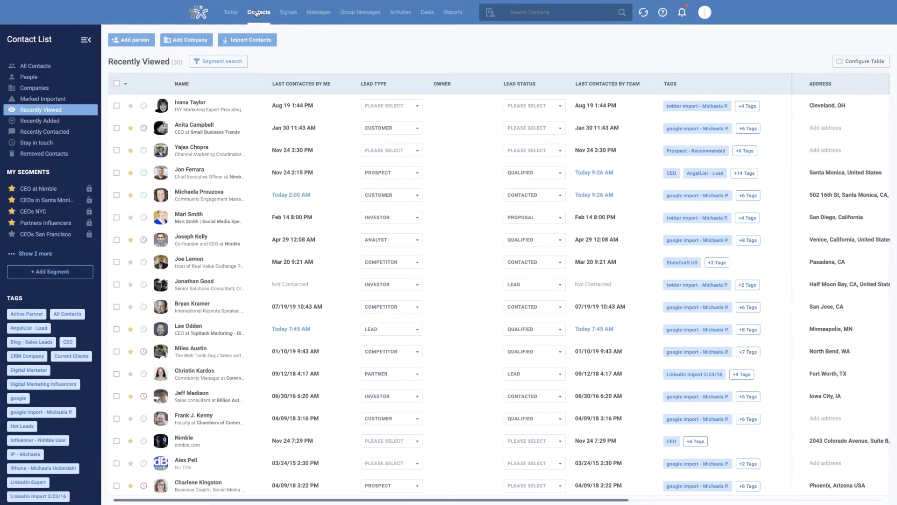
Step: Browse the All Contacts, People, Companies, Marked Important and Recently Viewed lists, ending on Recently Added
click(36, 68)
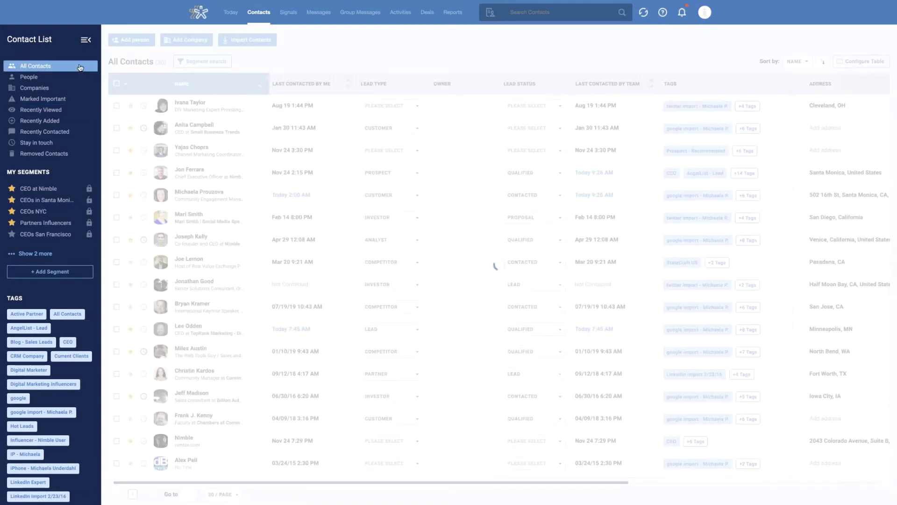
click(38, 80)
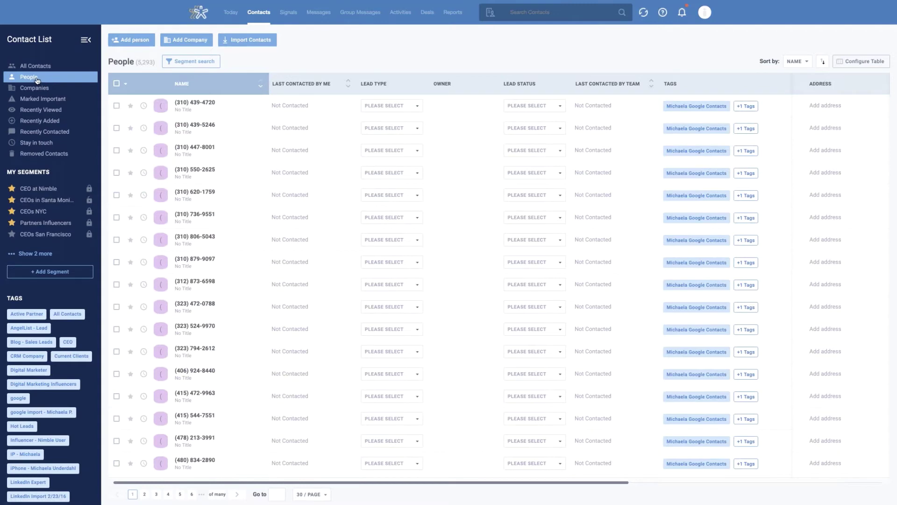
click(35, 89)
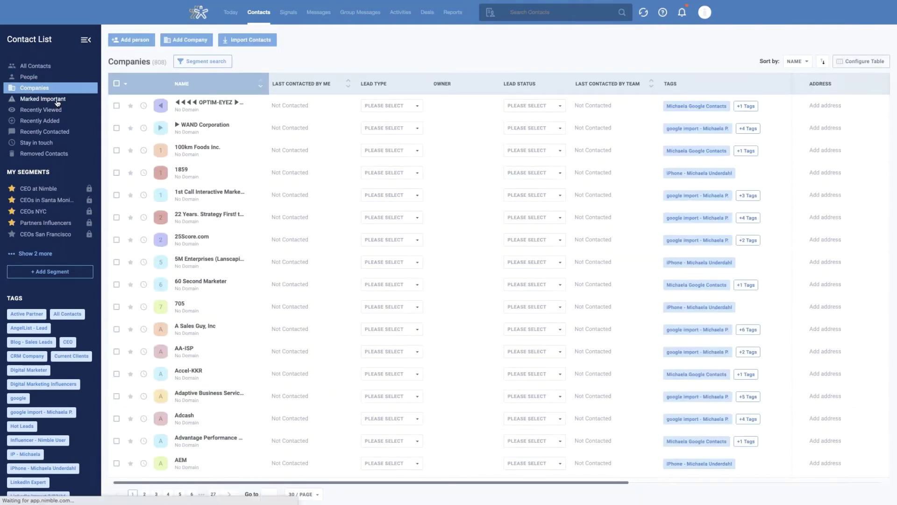
click(55, 99)
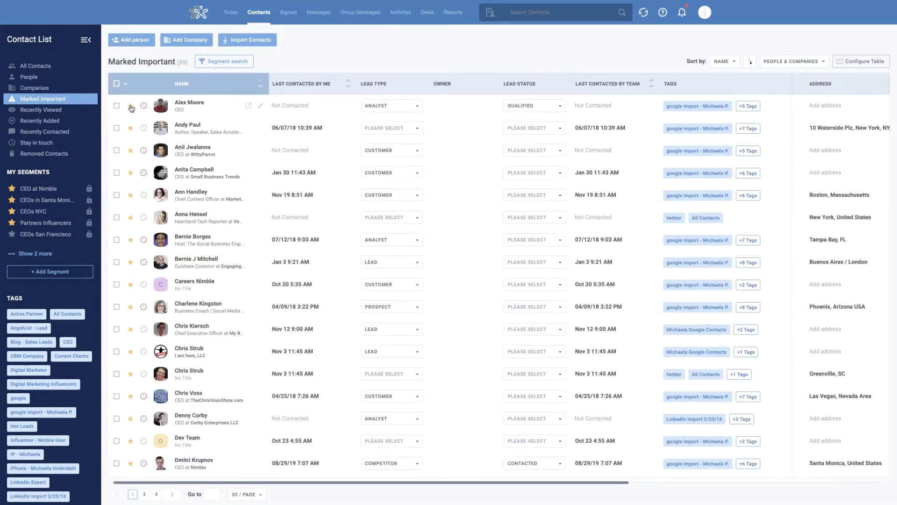
click(57, 114)
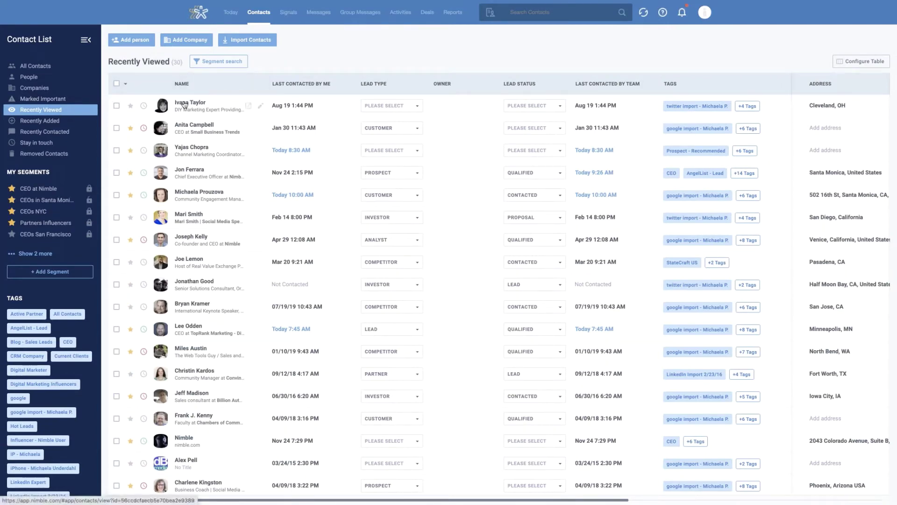
click(40, 122)
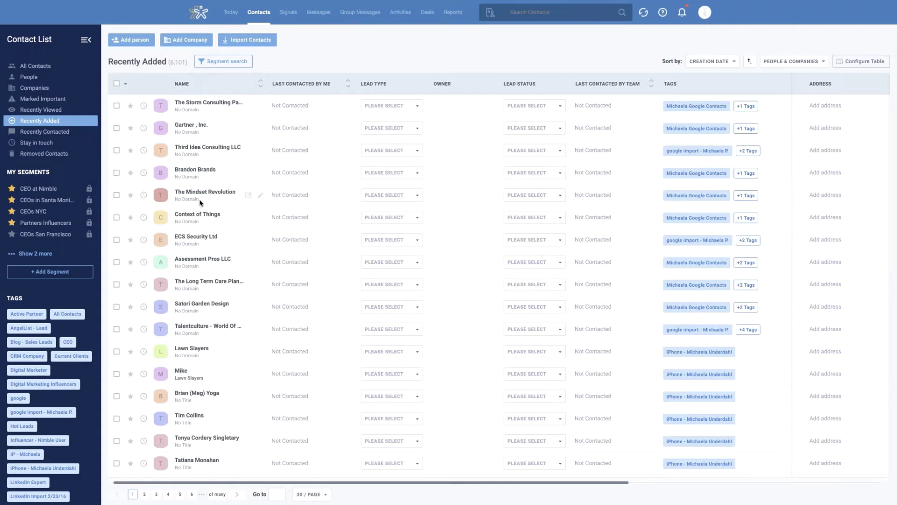
Step: View Recently Contacted, then the Stay in touch list of 56 contacts
click(33, 134)
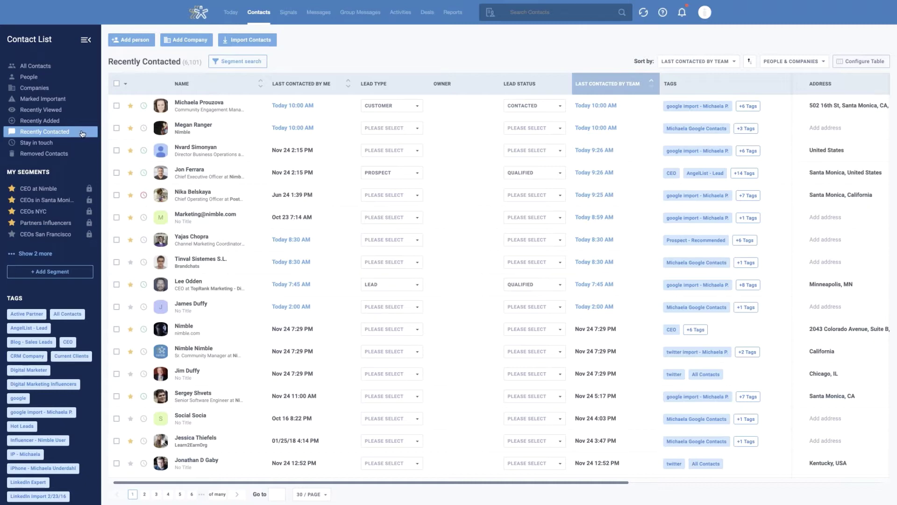
click(46, 143)
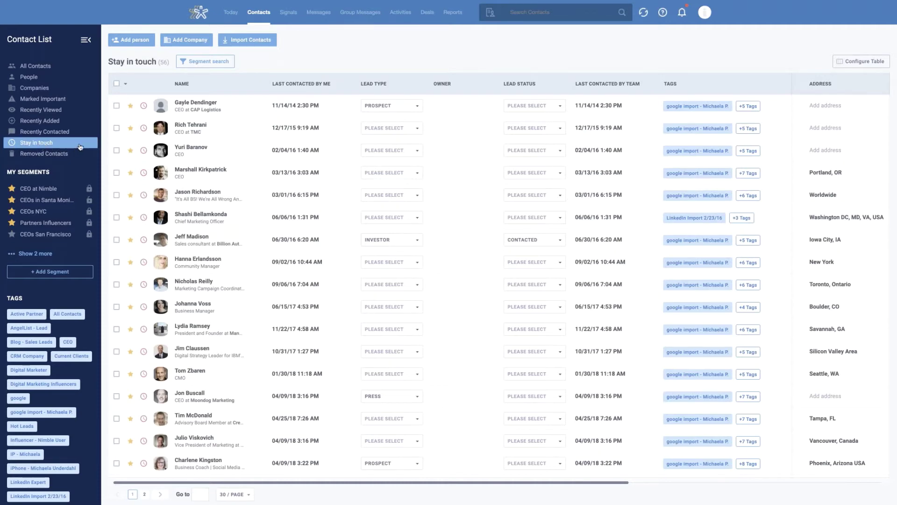
Step: Check the first contact's reminder period options, then view the 31 Removed Contacts
click(144, 106)
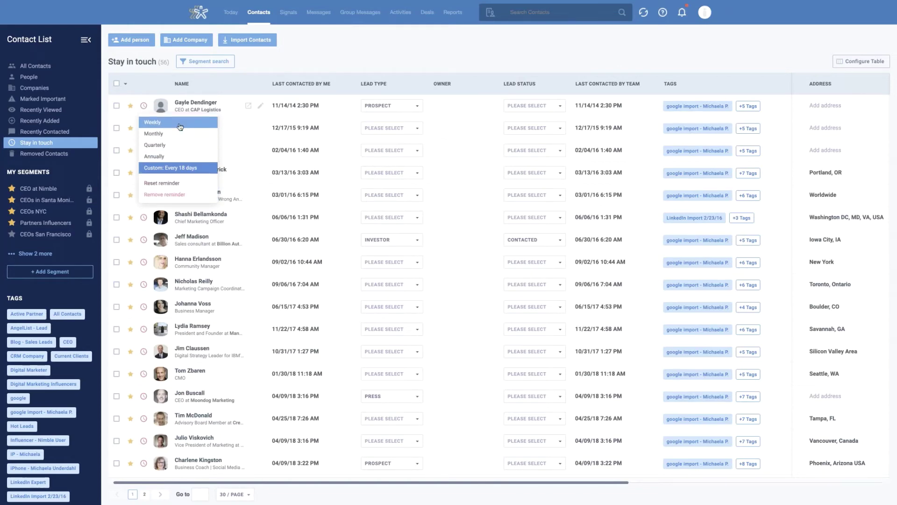
mouse_move(144, 105)
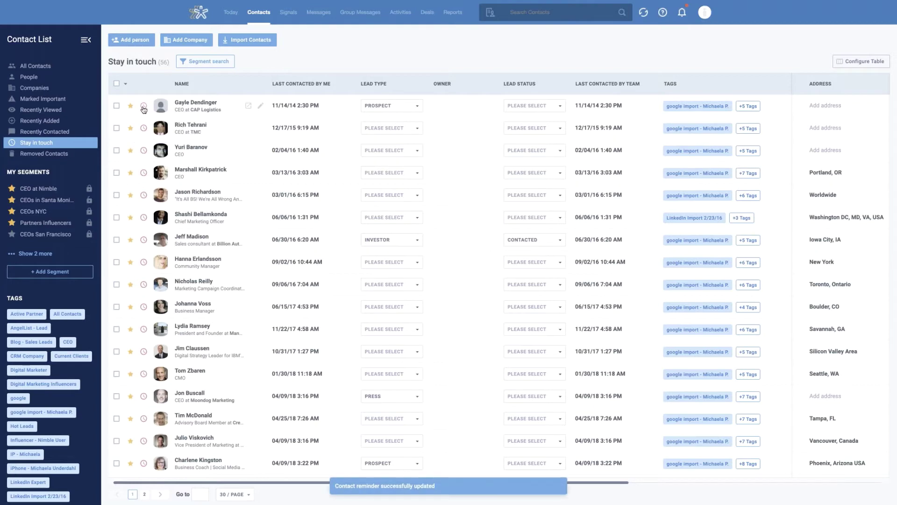
click(39, 158)
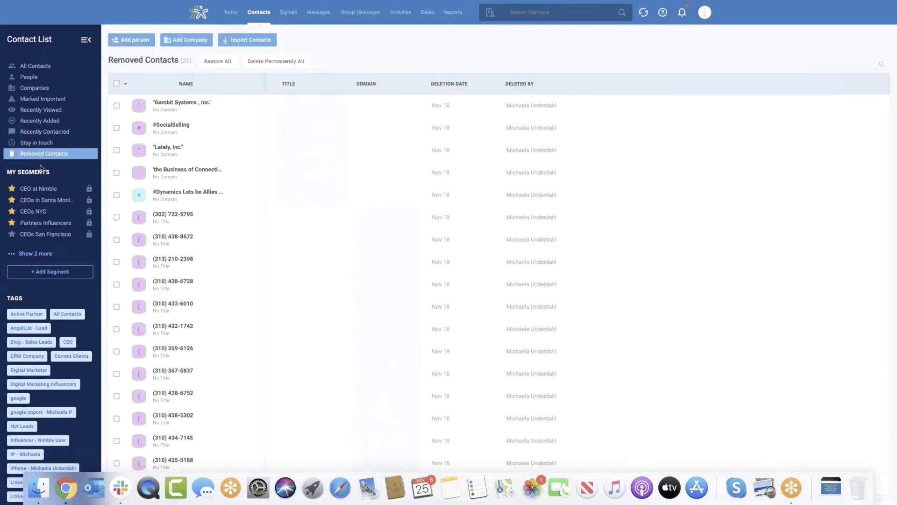
Step: Select all removed contacts, collapse and restore the sidebar, and return to All Contacts
click(117, 84)
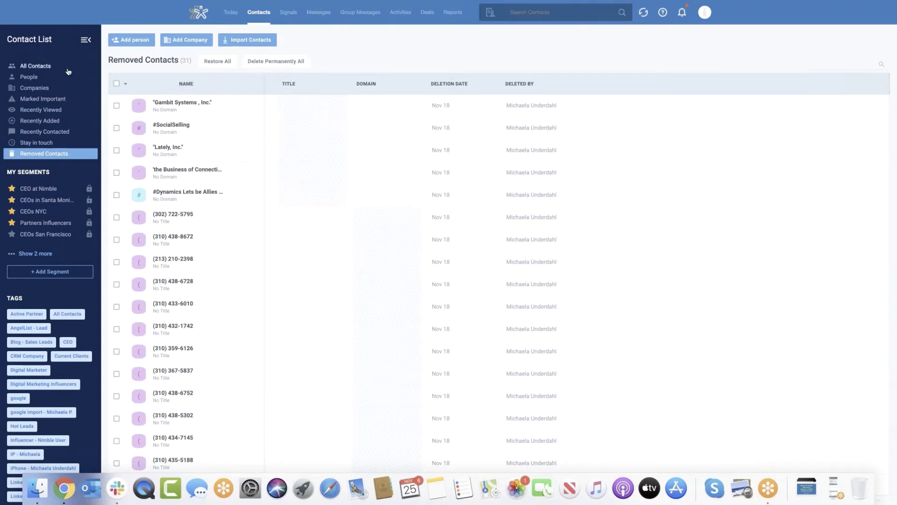
click(86, 40)
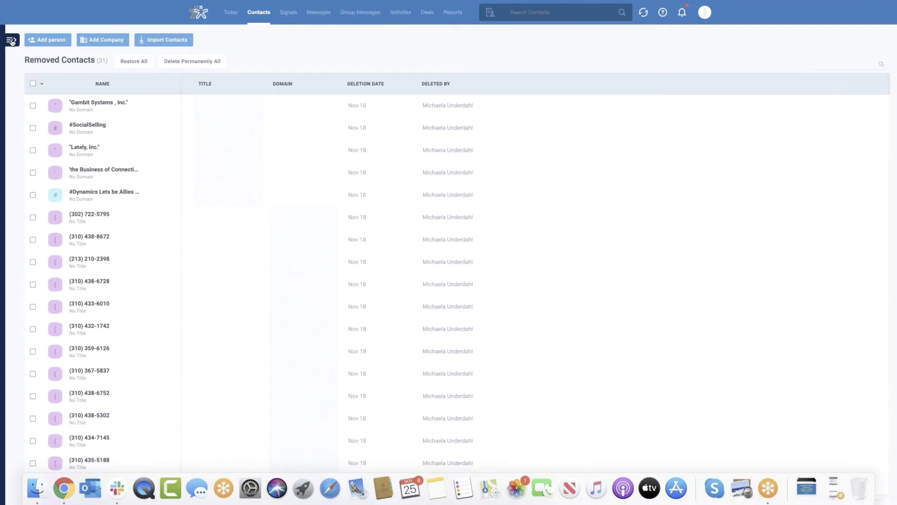
click(11, 42)
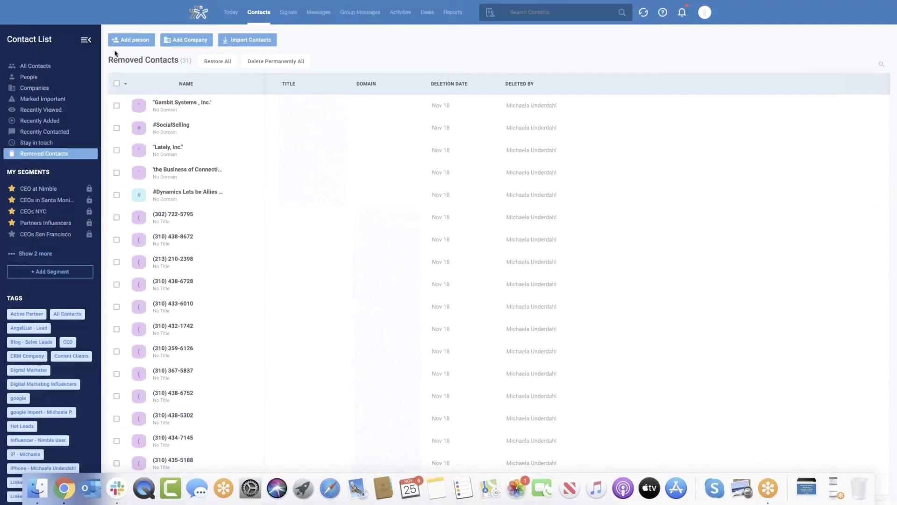
click(53, 69)
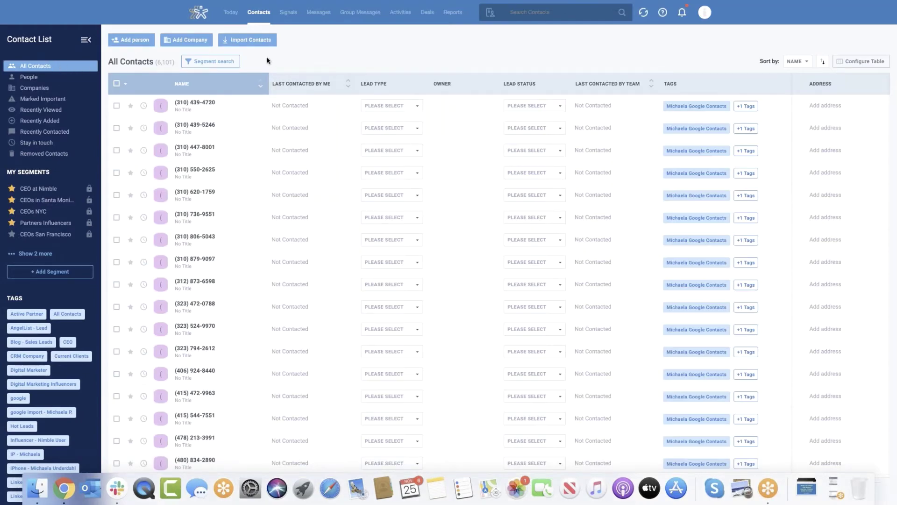
Step: Start a new segment search and look through the available contact filter fields
click(214, 61)
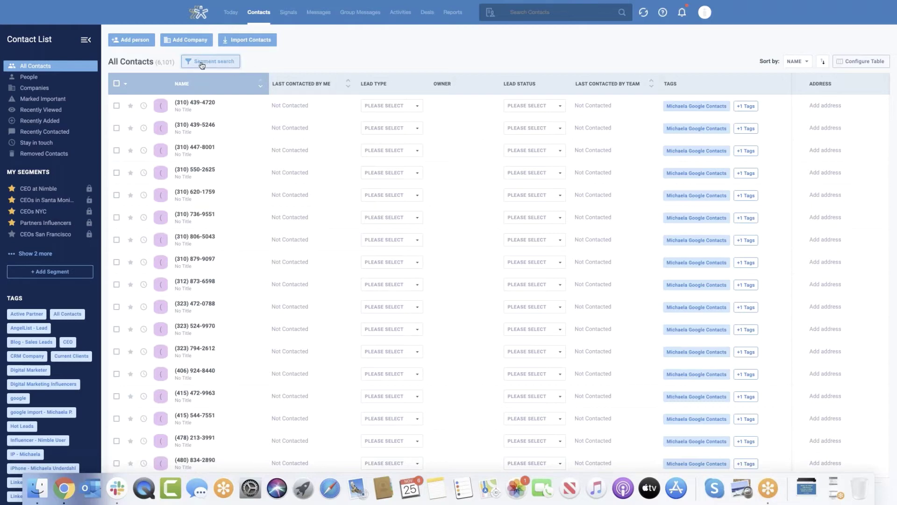
click(225, 66)
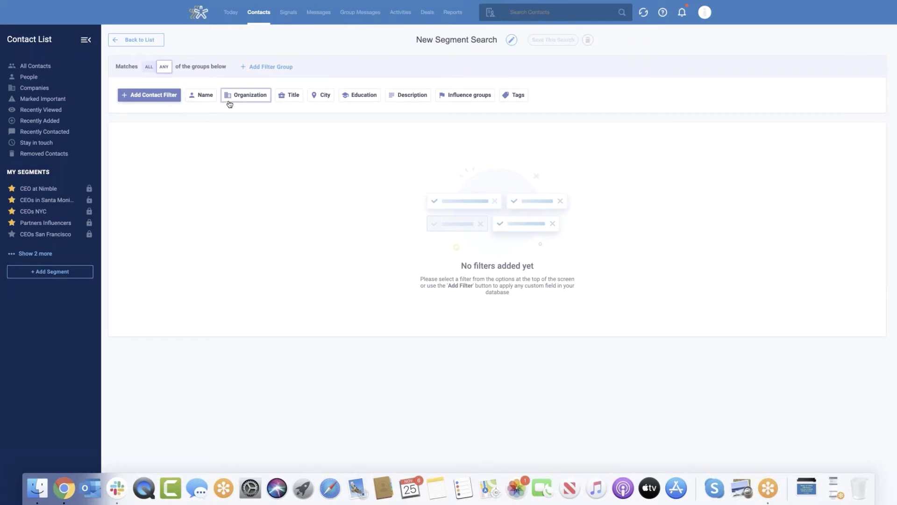
click(154, 102)
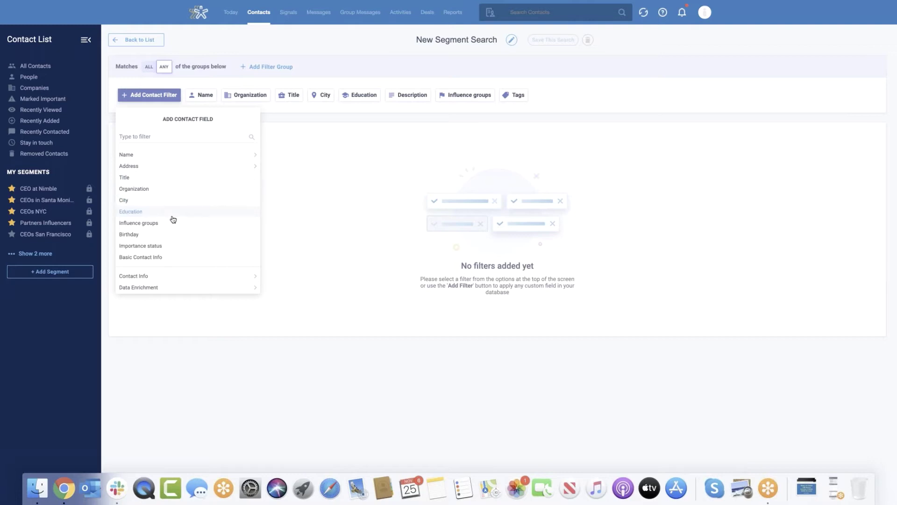
scroll(173, 220, down, 5)
scroll(173, 219, down, 2)
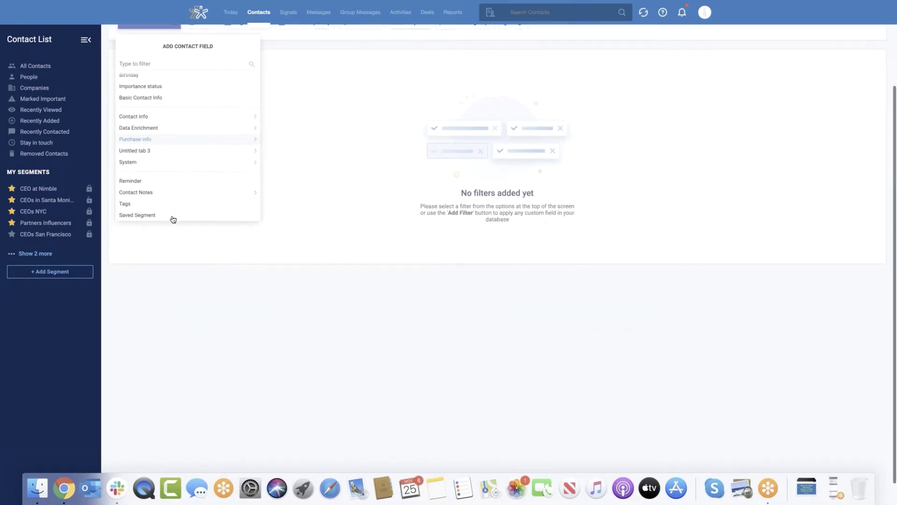
scroll(168, 199, up, 5)
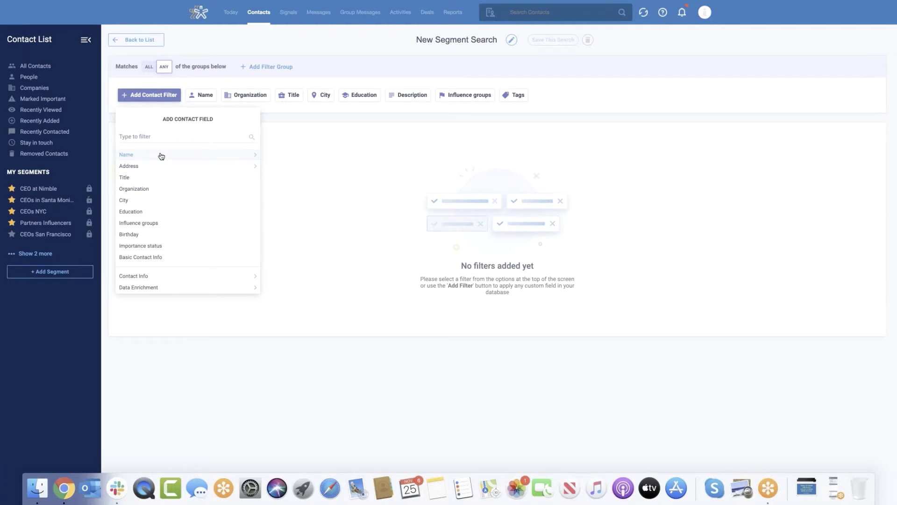
click(585, 100)
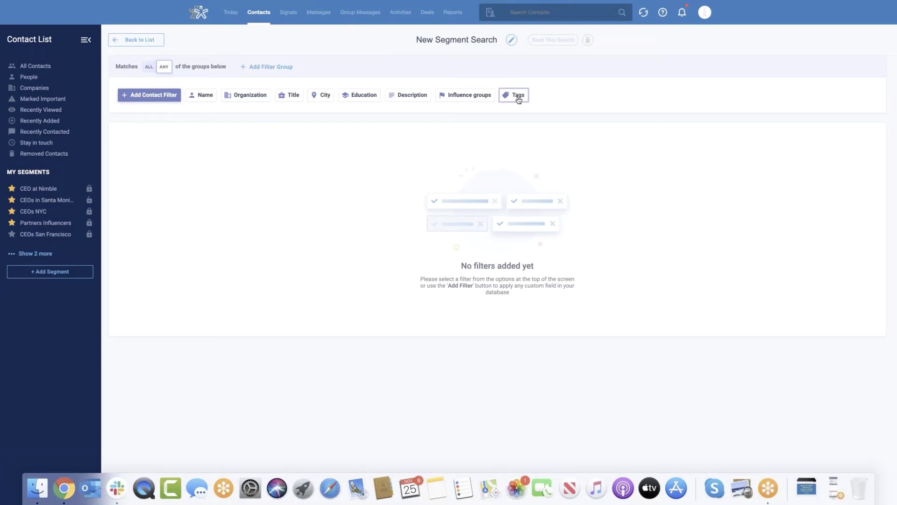
Step: Add a Tags filter for Current Clients to the segment search
click(519, 100)
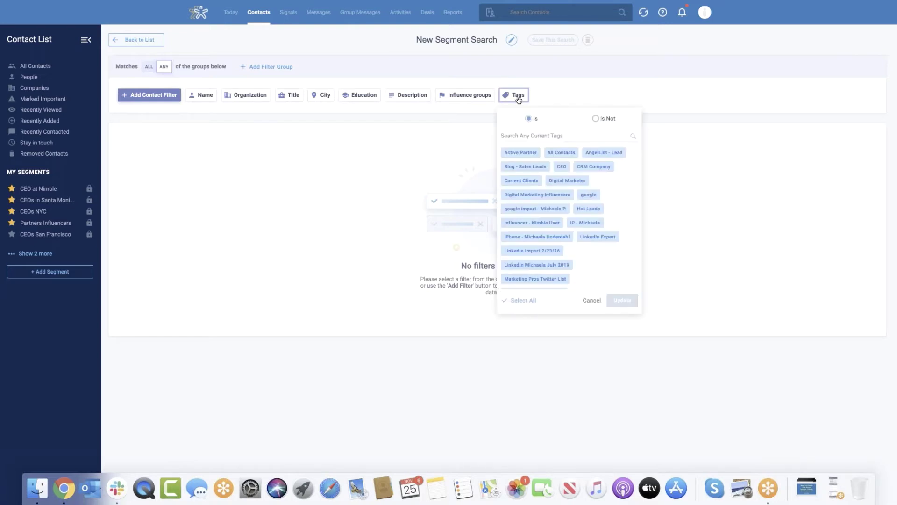
click(534, 135)
text(curr)
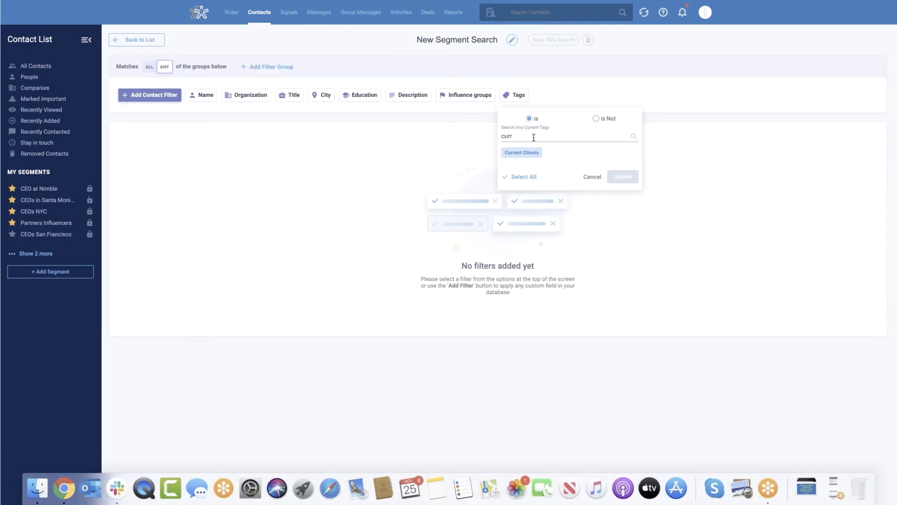
click(521, 152)
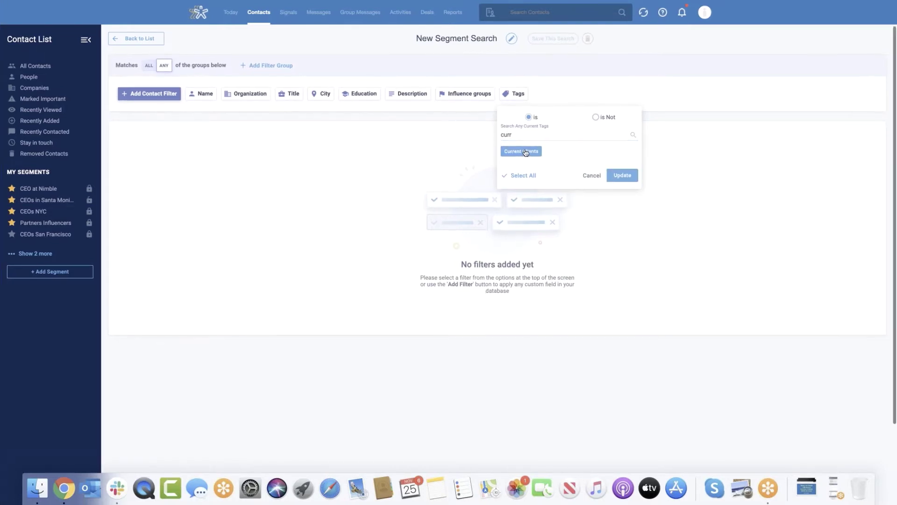
click(622, 178)
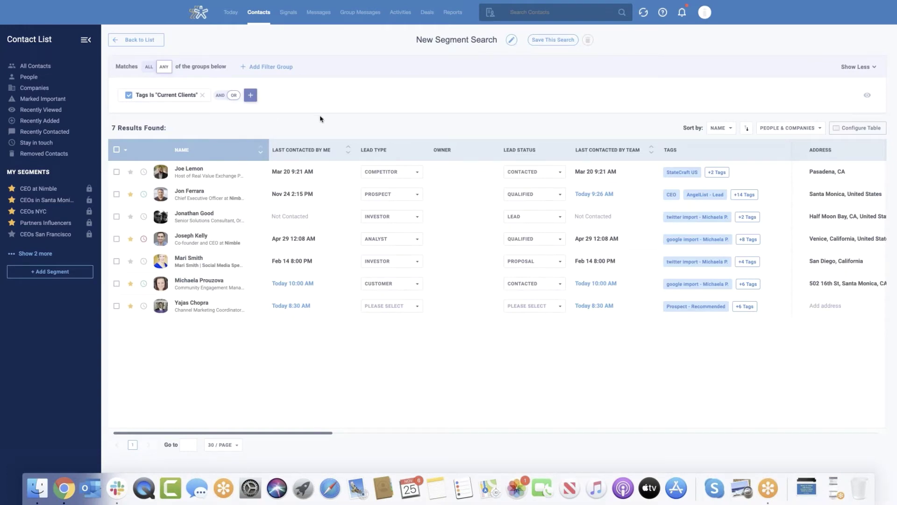
Step: Match all filters, add a State contains word 'CA' condition, and select the four results
click(220, 96)
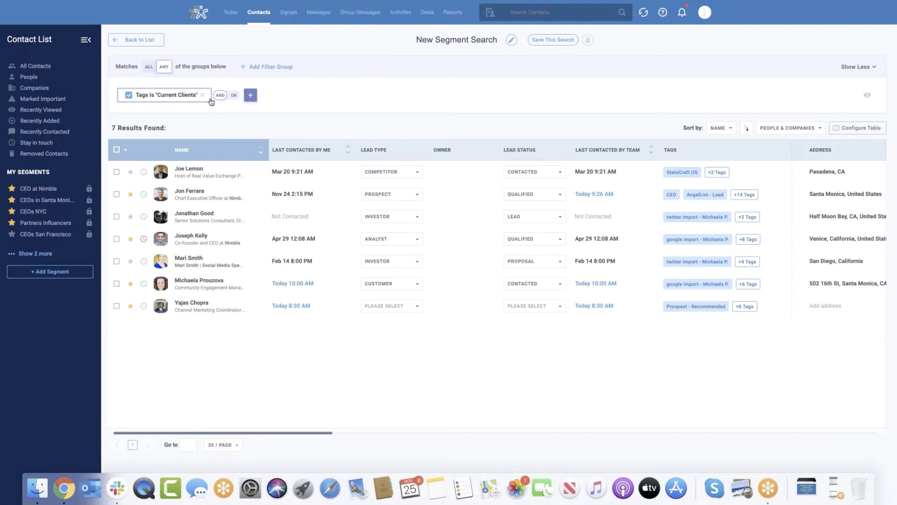
click(251, 99)
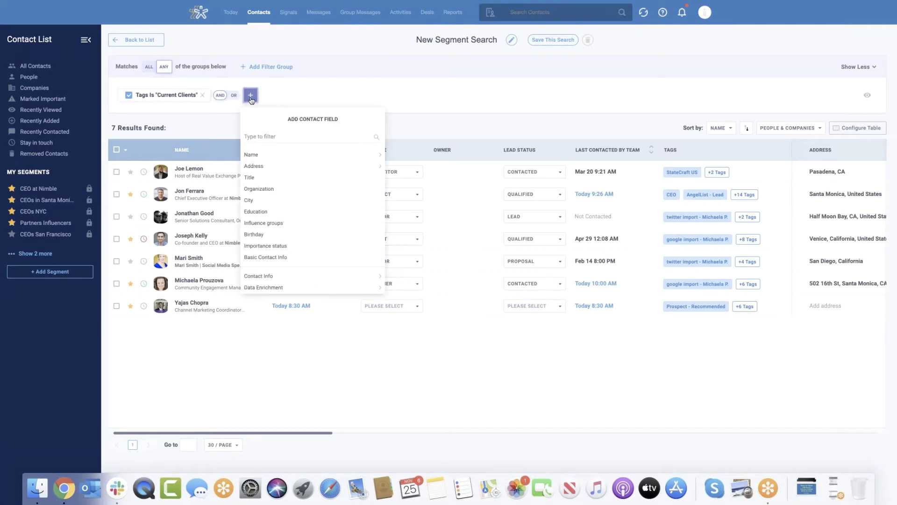
click(277, 135)
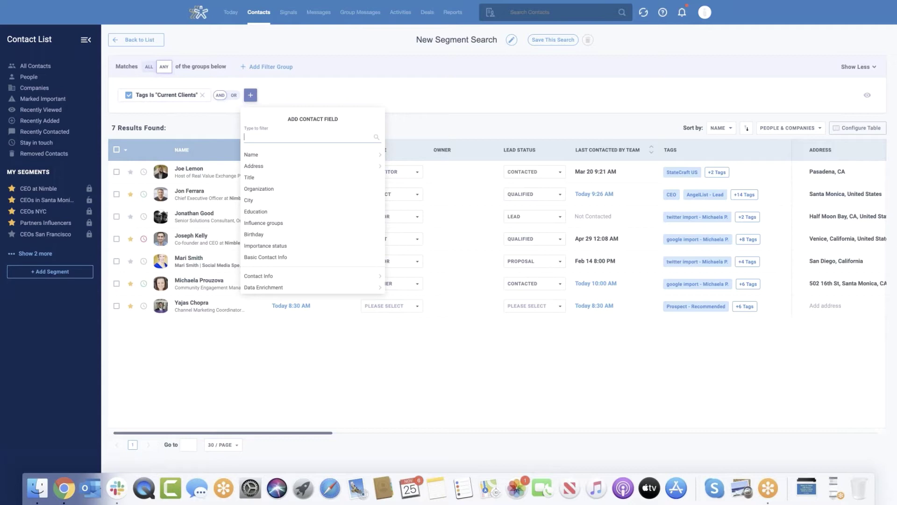
click(274, 166)
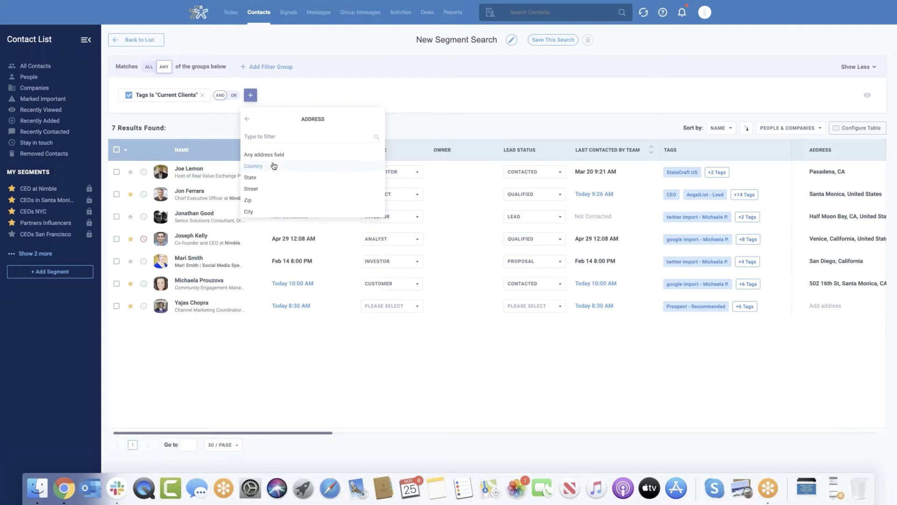
click(274, 177)
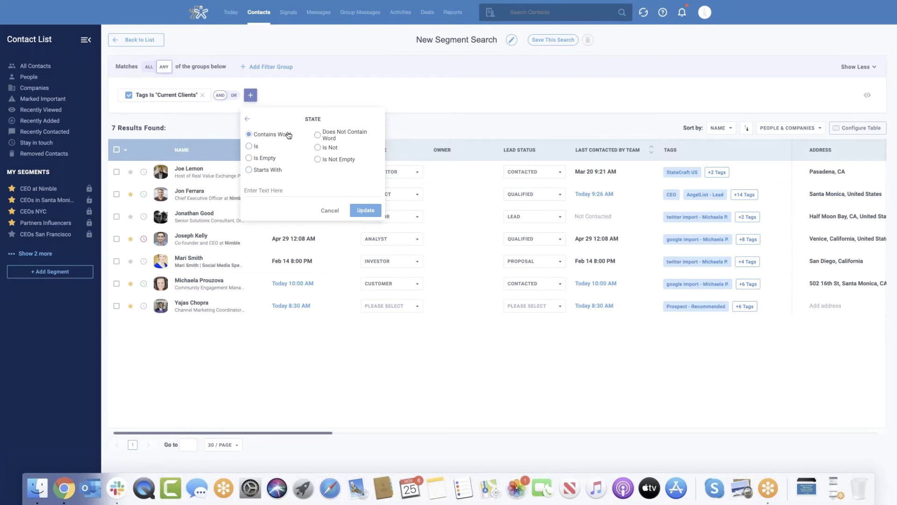
click(277, 188)
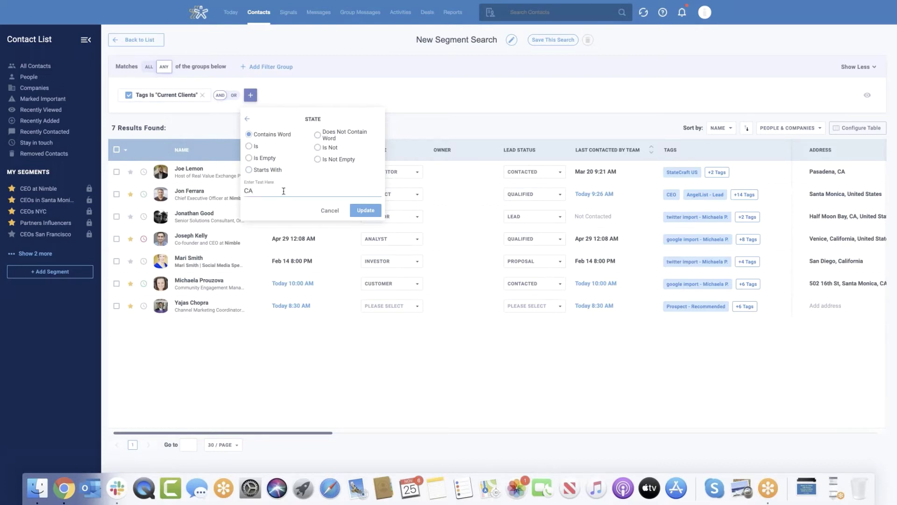
click(366, 210)
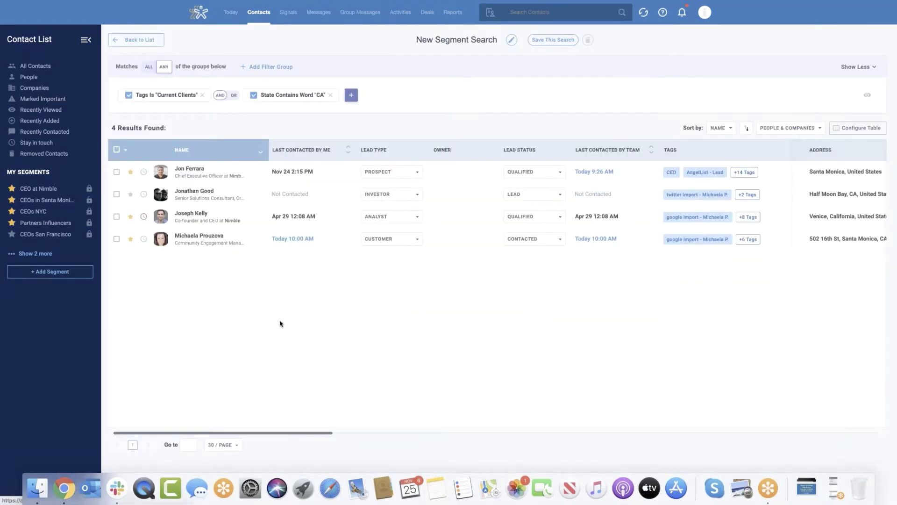
click(117, 150)
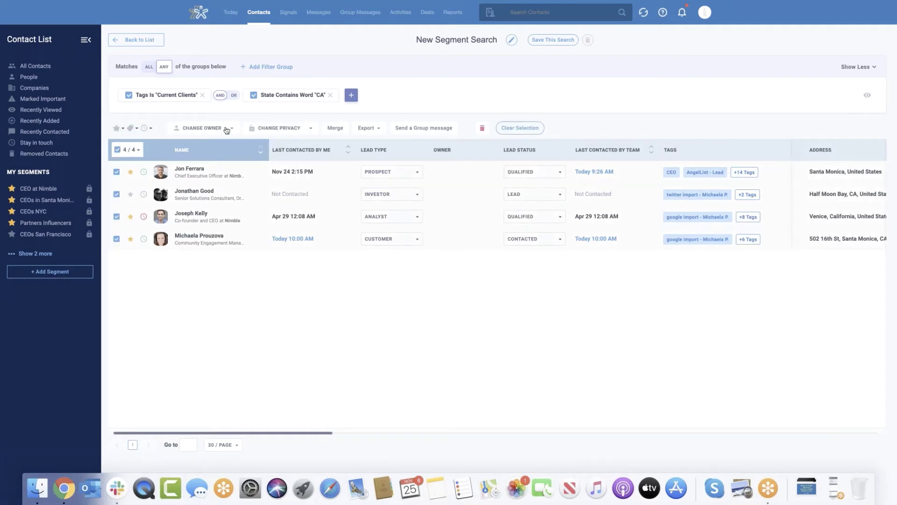
Step: Make a team member owner of the four contacts and set them private, view-only for team
click(231, 130)
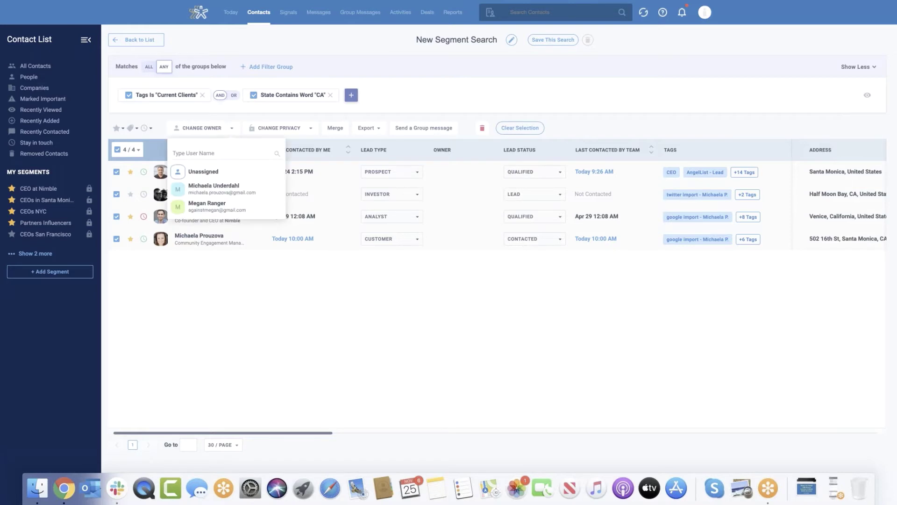
click(235, 191)
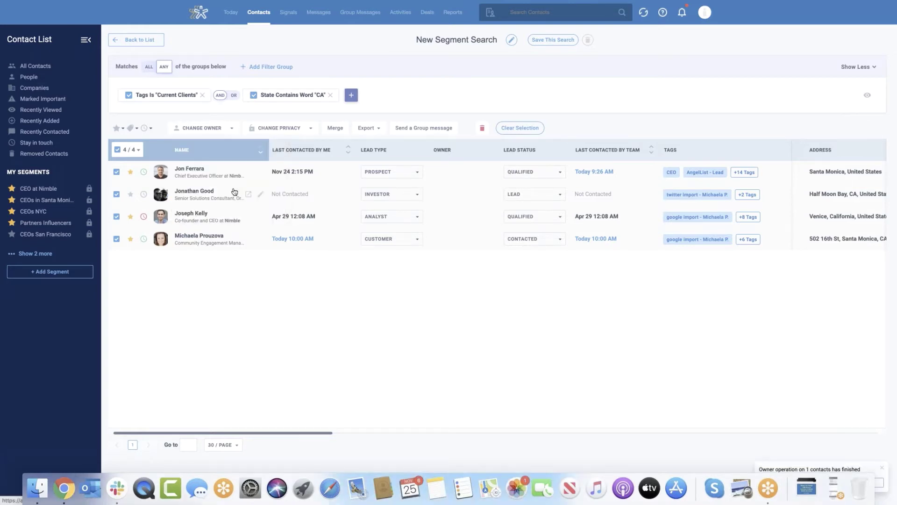
click(309, 133)
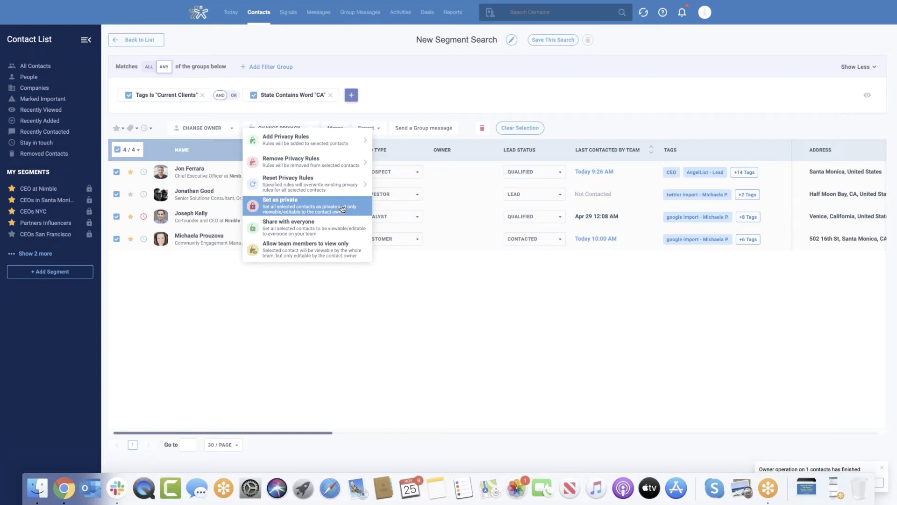
click(306, 209)
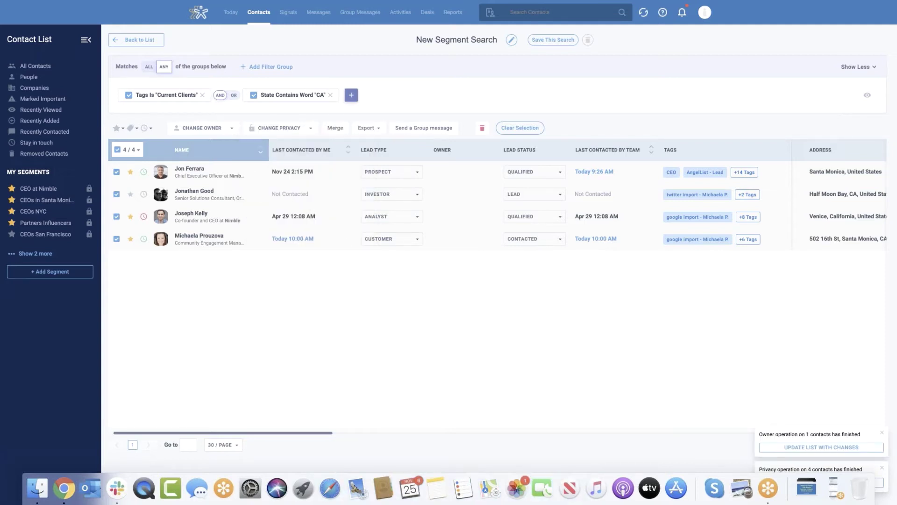
click(312, 131)
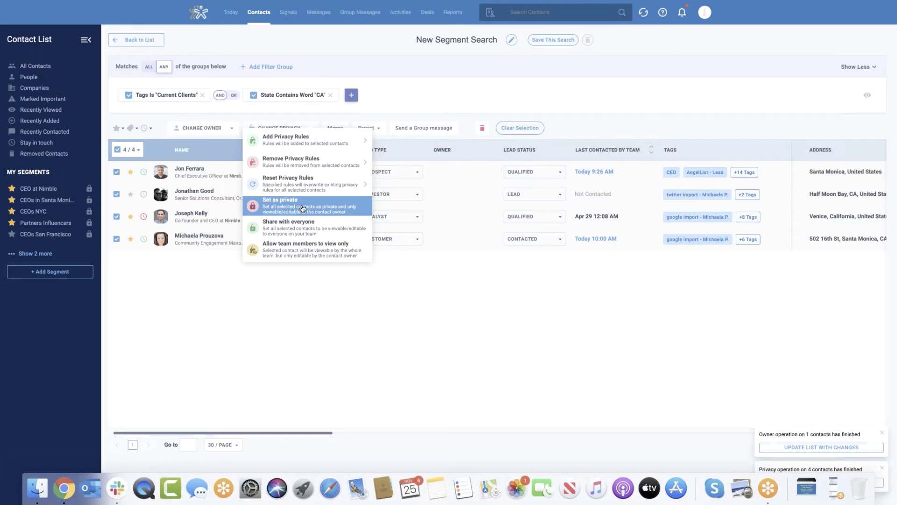
click(302, 249)
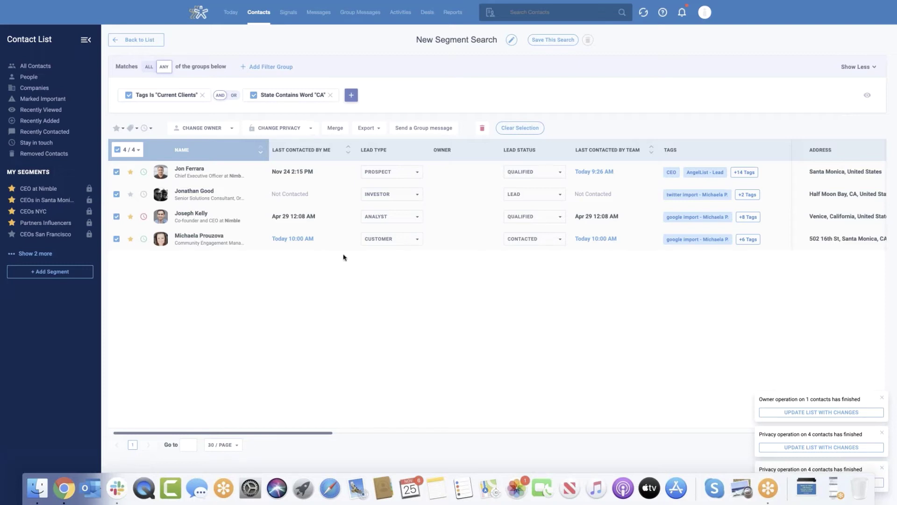
Step: Rename the search to 'CA Clients' and save it as a segment
triple_click(451, 39)
key(BackSpace)
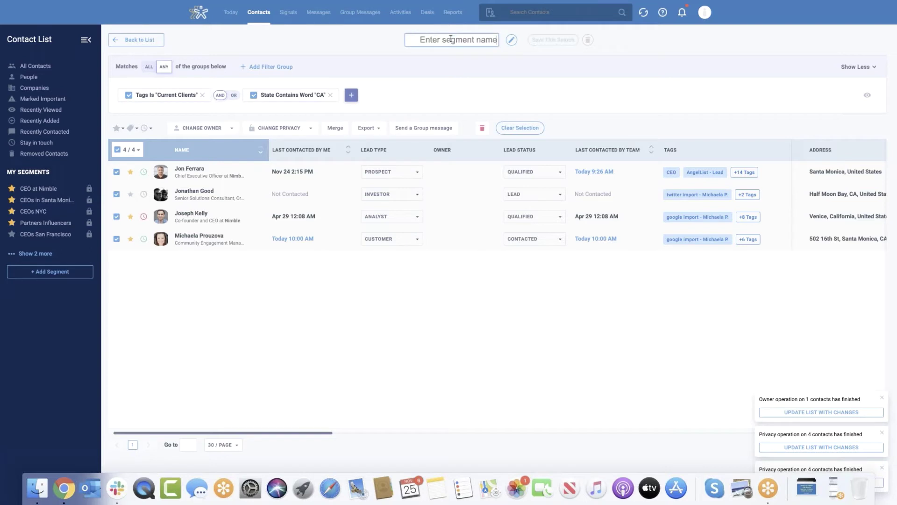
text(C)
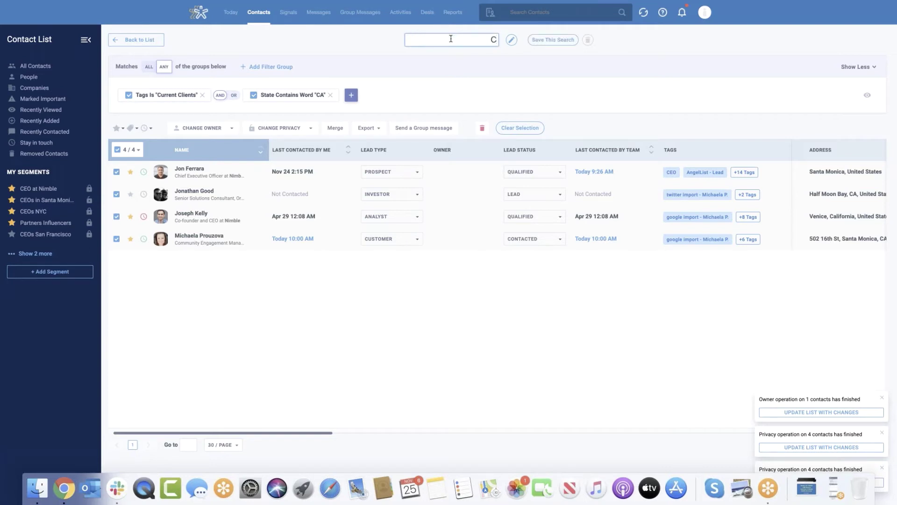
text(lients)
click(460, 34)
text(CA)
click(561, 41)
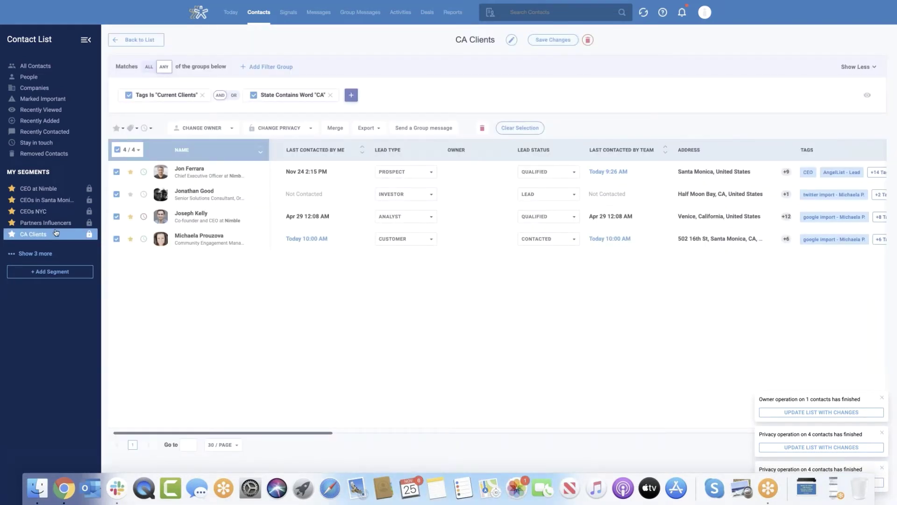
Step: Star the CA Clients segment, toggle its lock, and view its four contacts as a list
click(13, 235)
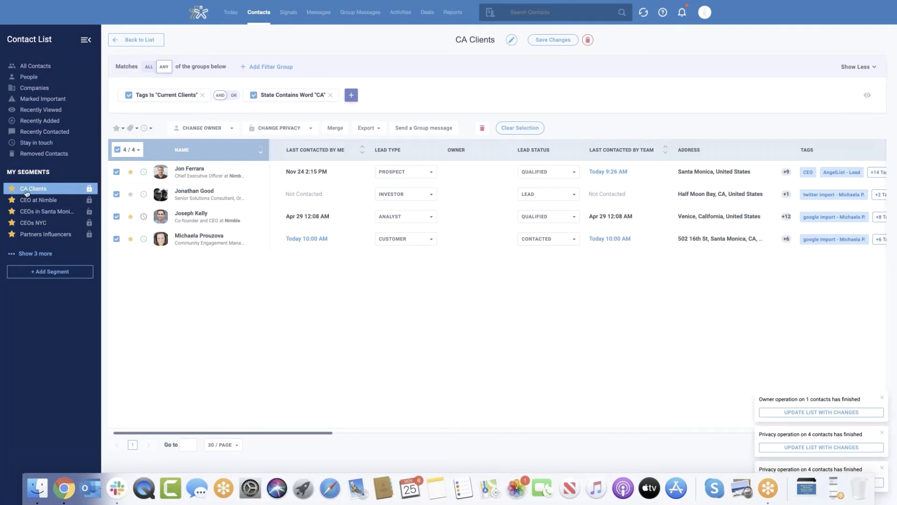
click(89, 189)
click(146, 39)
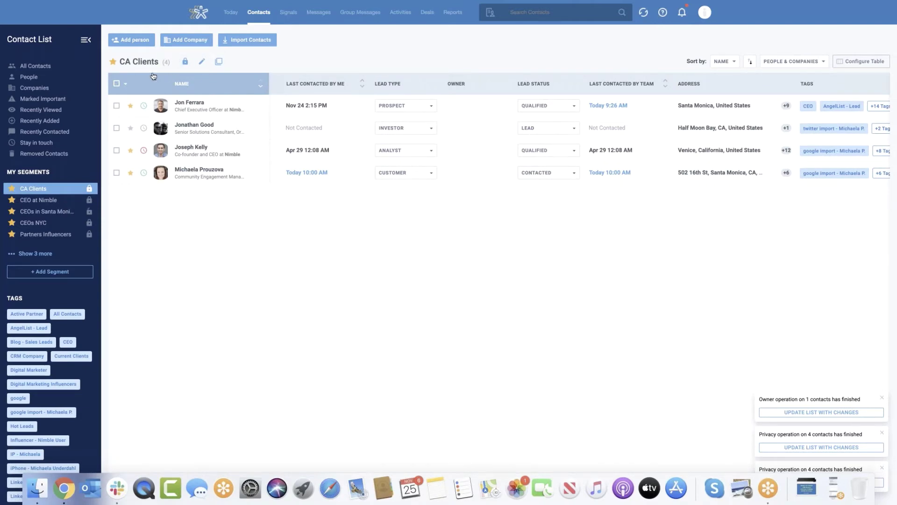
Step: From All Contacts, start a new segment search filtered by the 'sales influencers' tag
click(39, 66)
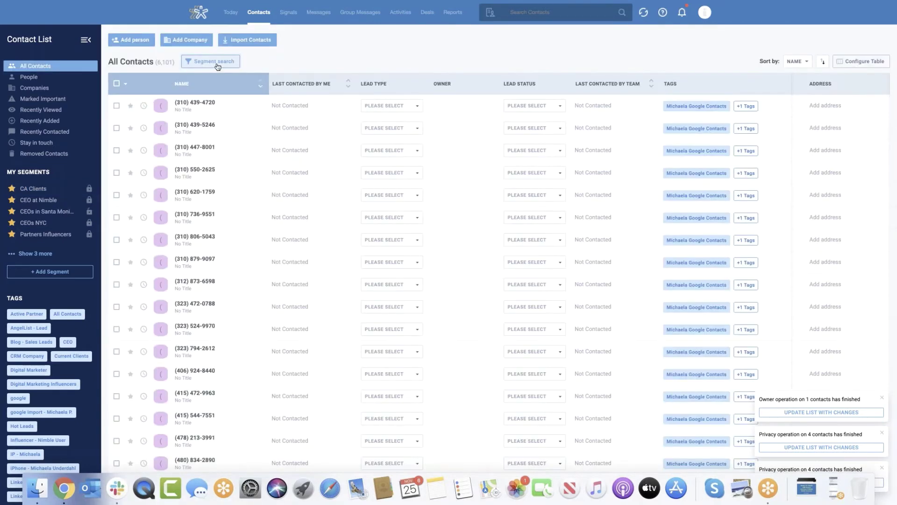
click(217, 67)
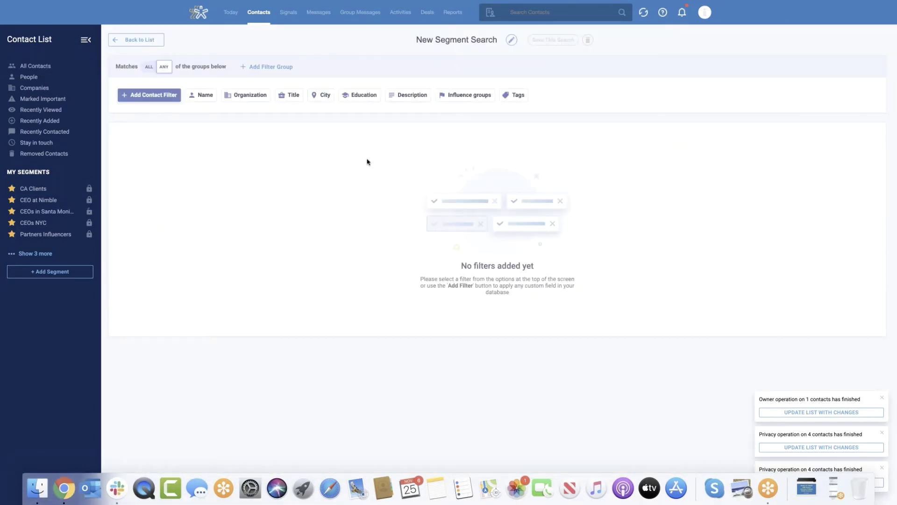
click(519, 99)
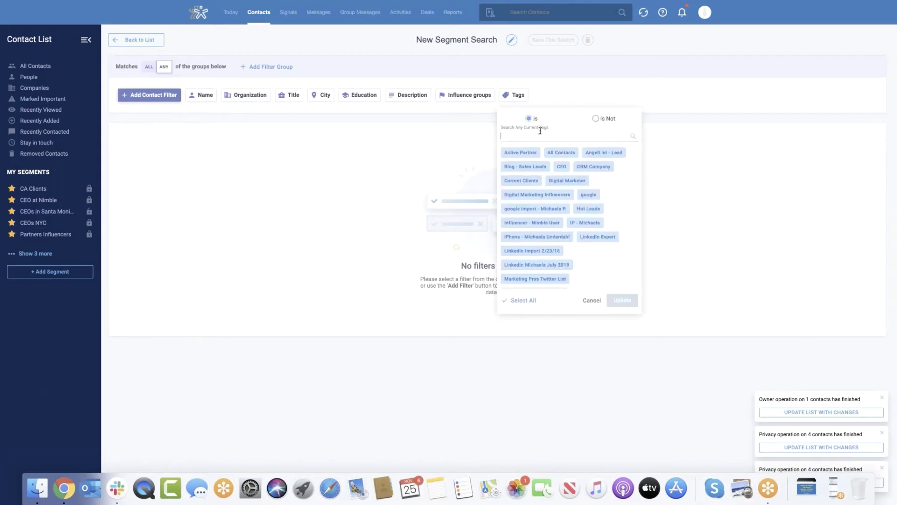
text(sales)
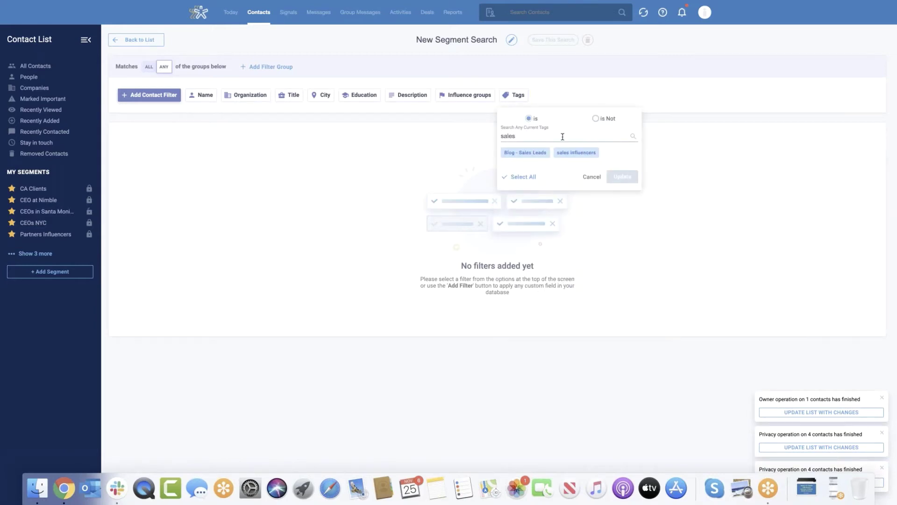
click(574, 152)
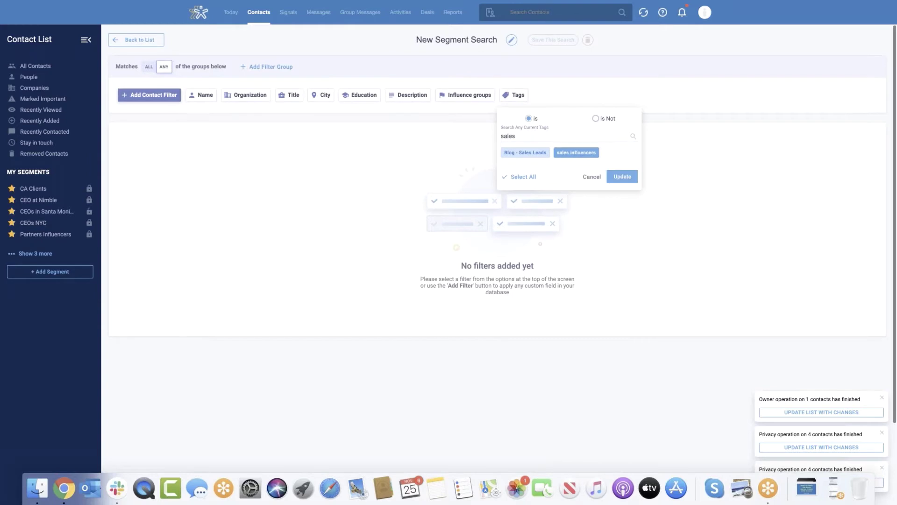
click(625, 177)
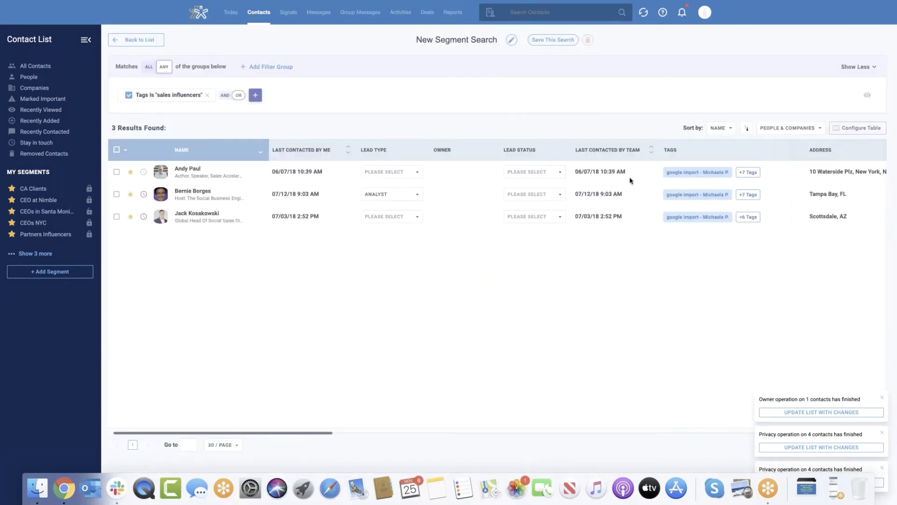
Step: Add a Twitter followers count more than 10000 condition, giving 440 results
click(256, 96)
click(279, 136)
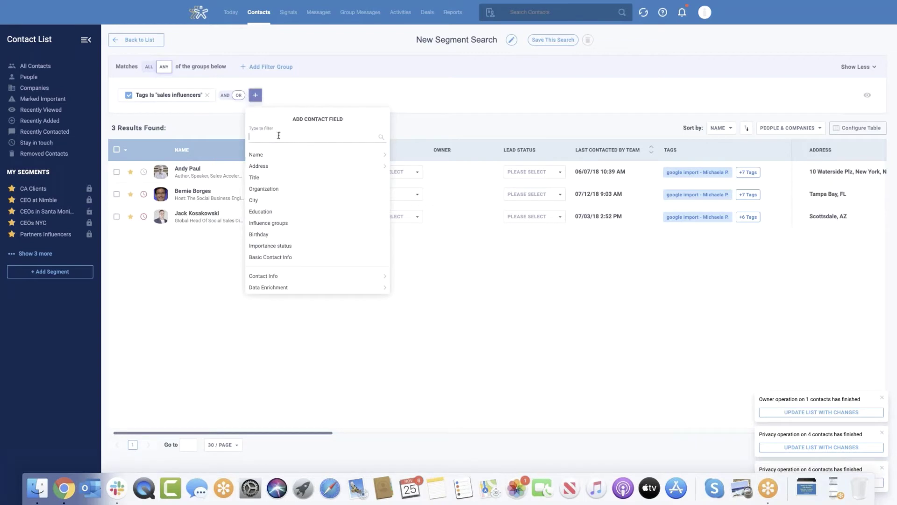
text(tw)
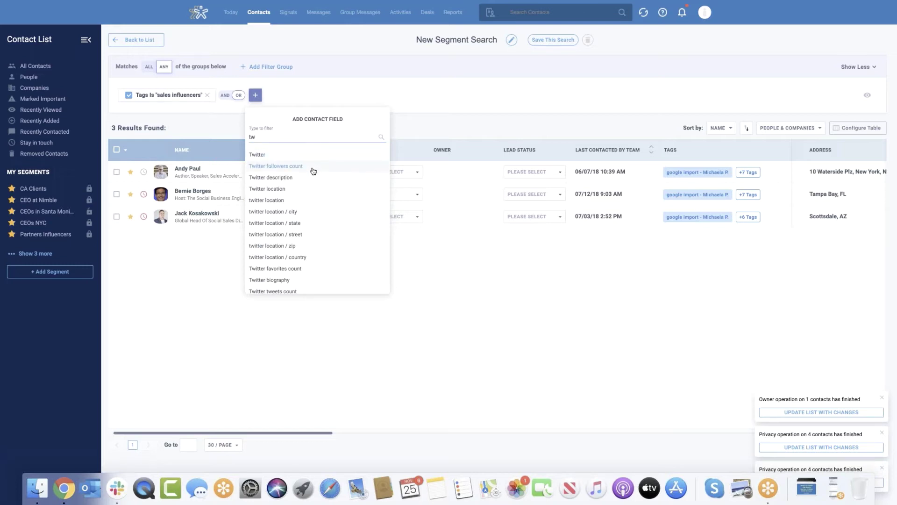
click(280, 168)
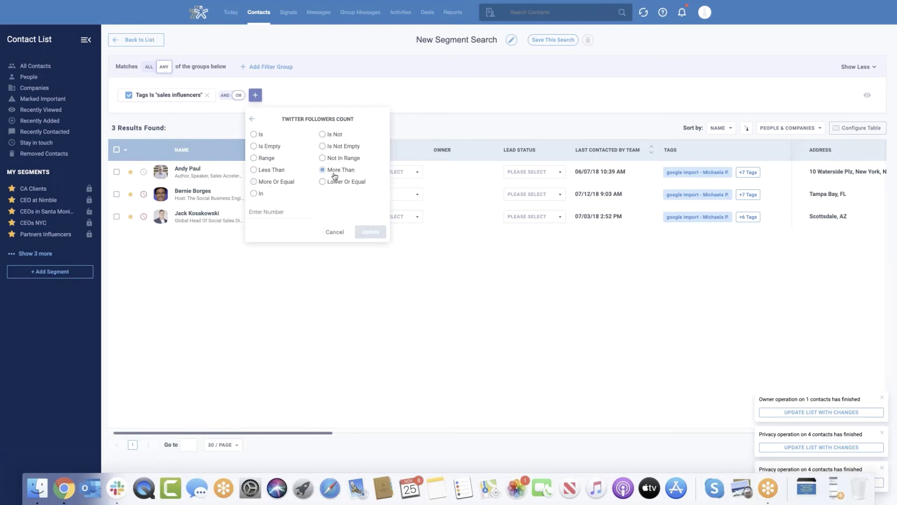
click(271, 212)
text(1)
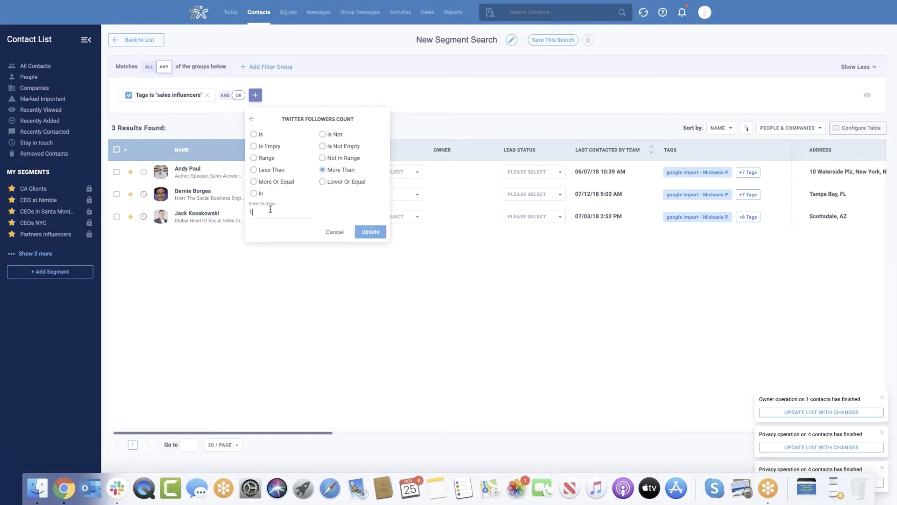
text(0000)
click(374, 233)
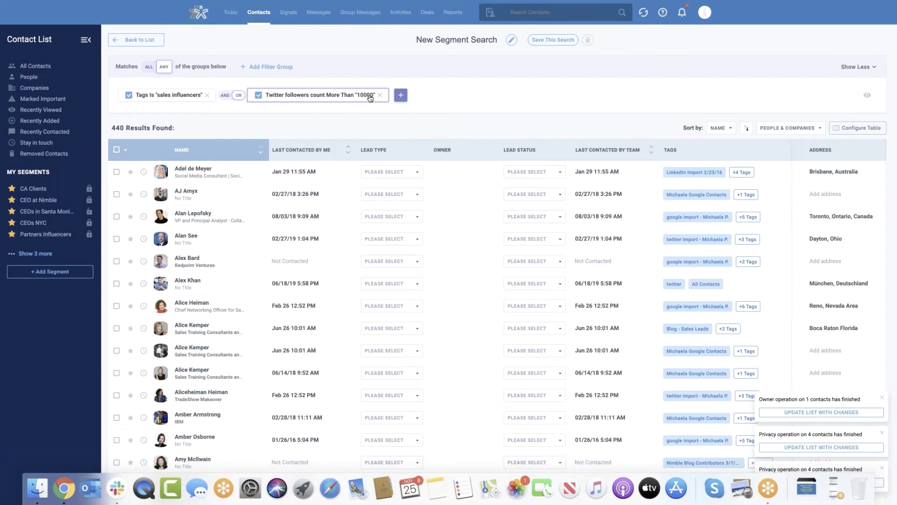
Step: Require both filters, select the two matching contacts, and tag them with a new 'sales influencers 10k followers' tag
click(225, 96)
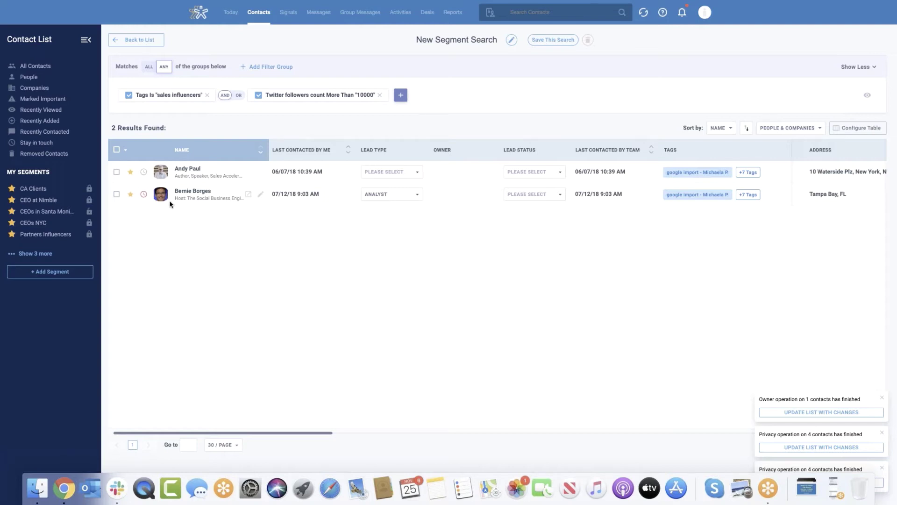
click(116, 150)
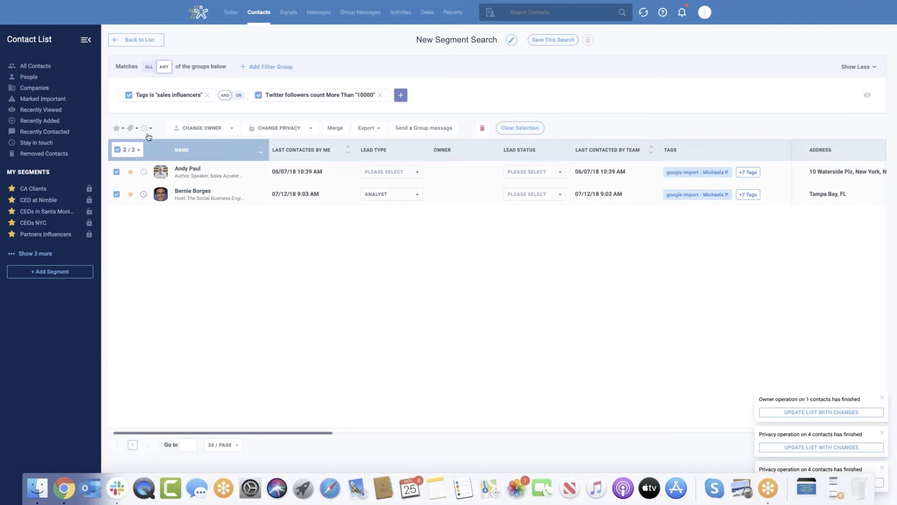
click(131, 129)
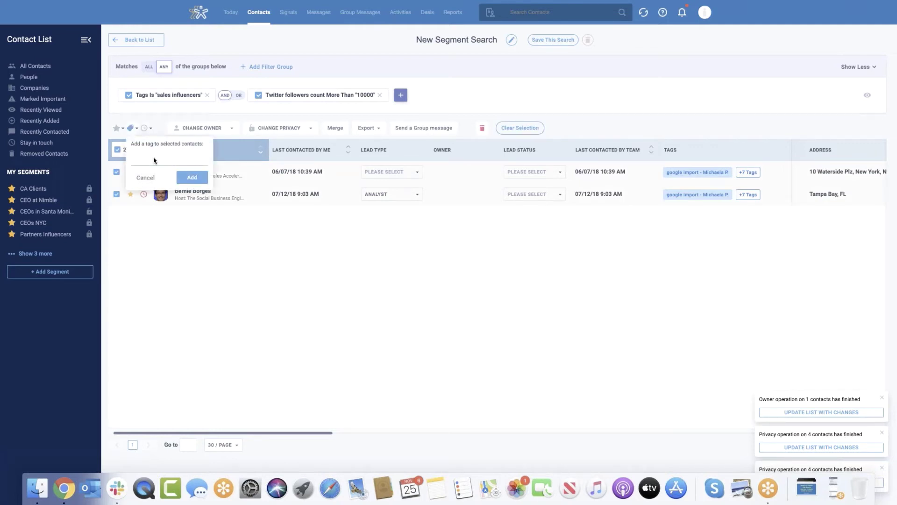
text(sal)
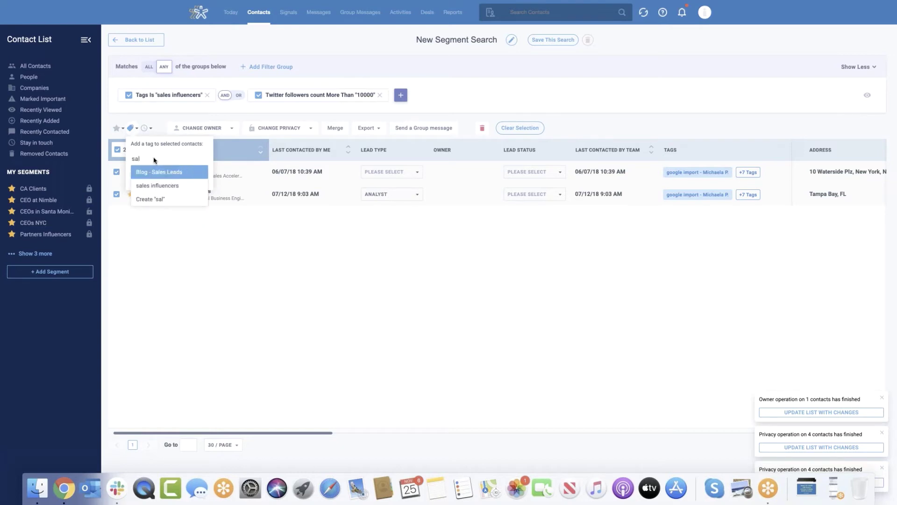
text(es i)
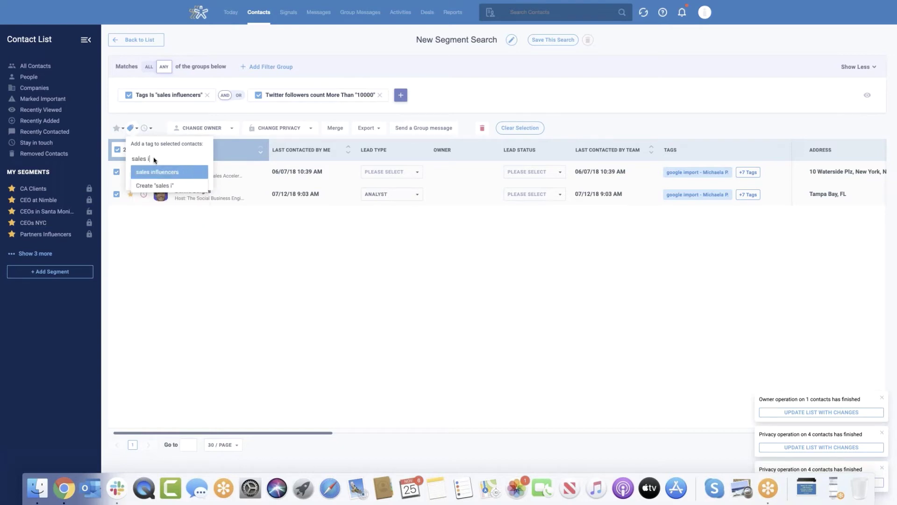
text(nfluencers 10)
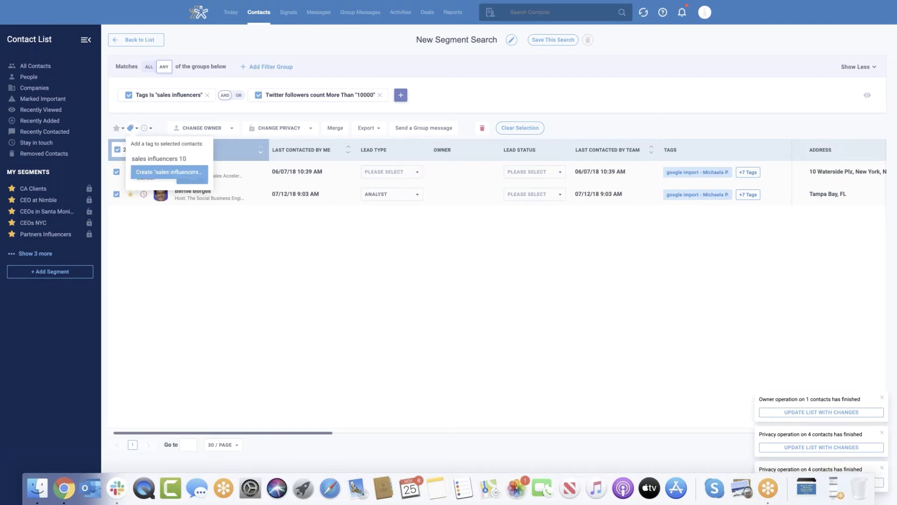
text(k followers)
click(180, 175)
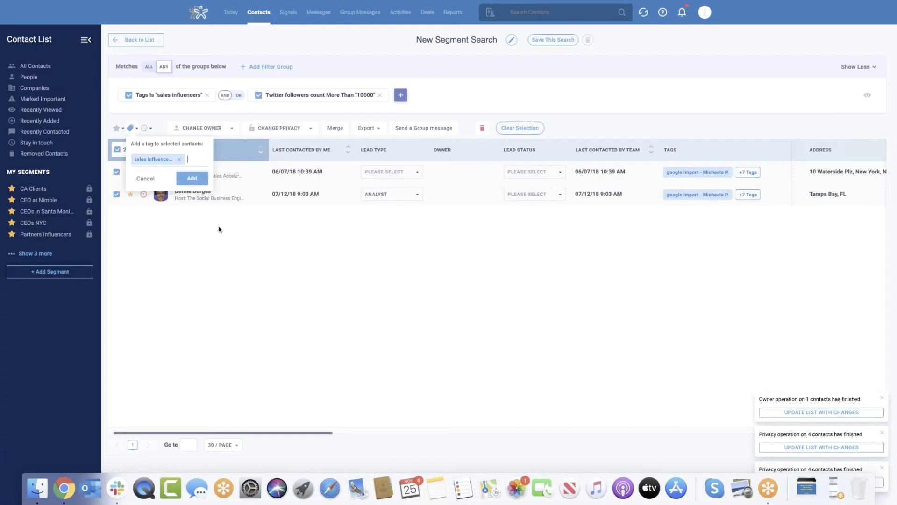
click(191, 180)
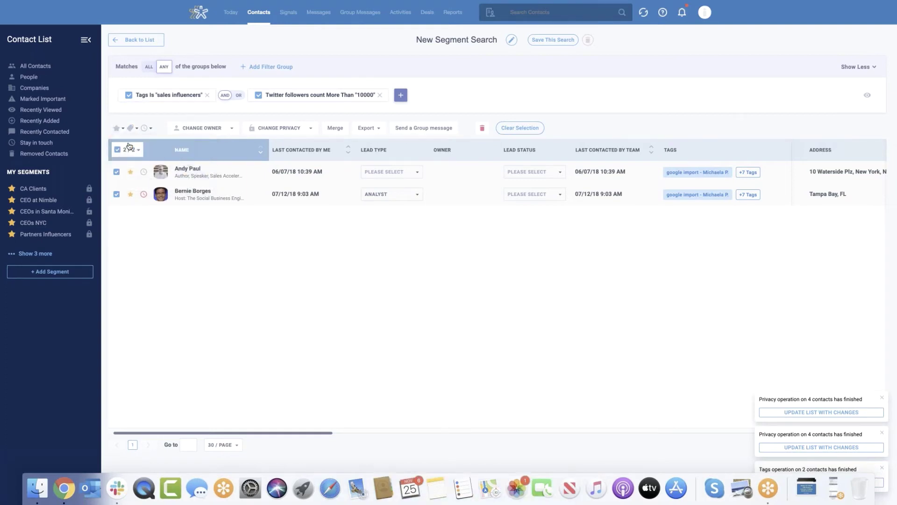
Step: Mark both contacts not important, give them a 14-day stay-in-touch reminder, and remove the Twitter followers filter
click(123, 129)
click(129, 160)
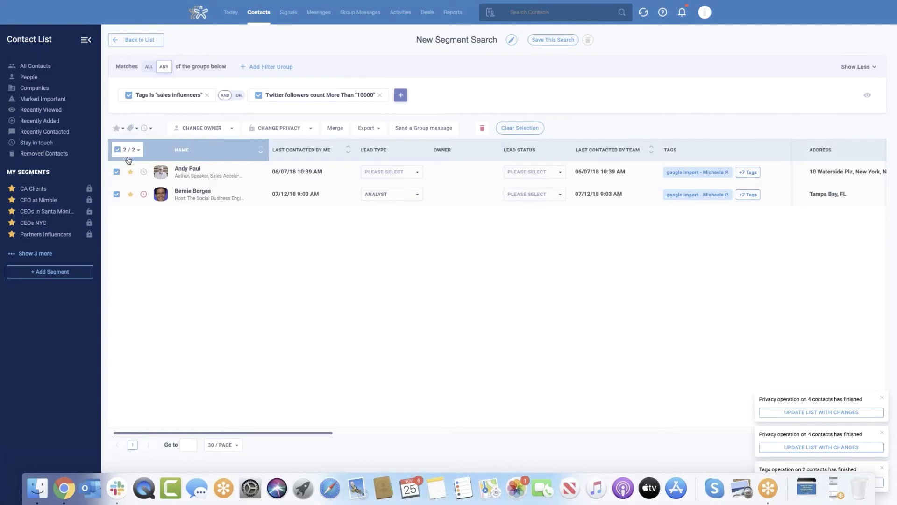
click(150, 128)
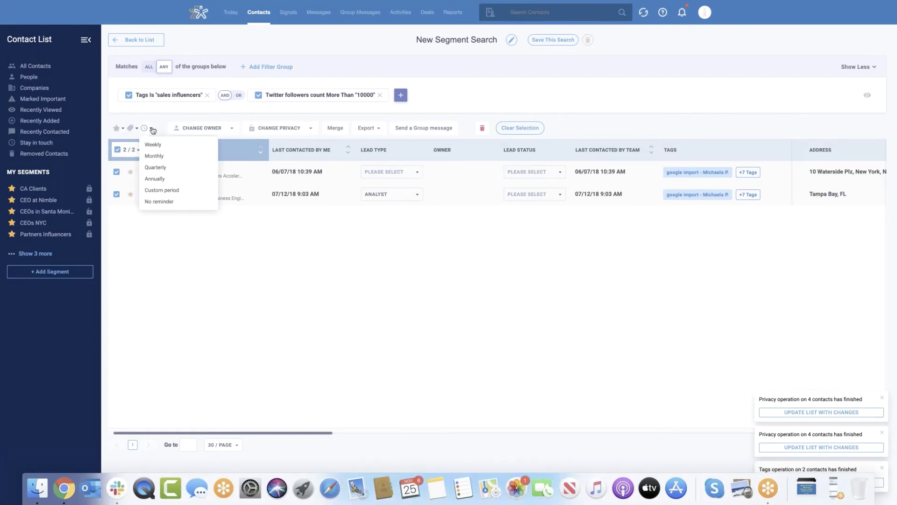
click(176, 190)
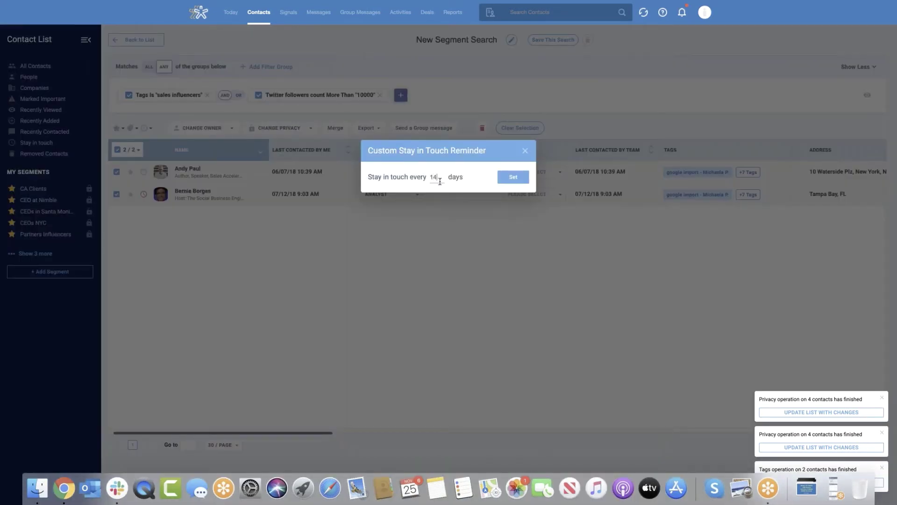
click(513, 177)
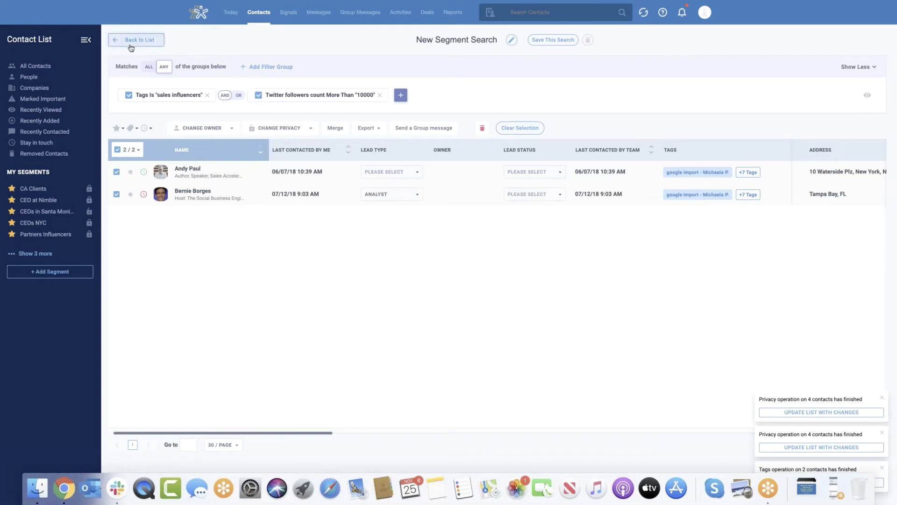
click(380, 95)
Step: Replace the sales influencers tag filter with Tags Is 'press wrote about nimble'
click(208, 95)
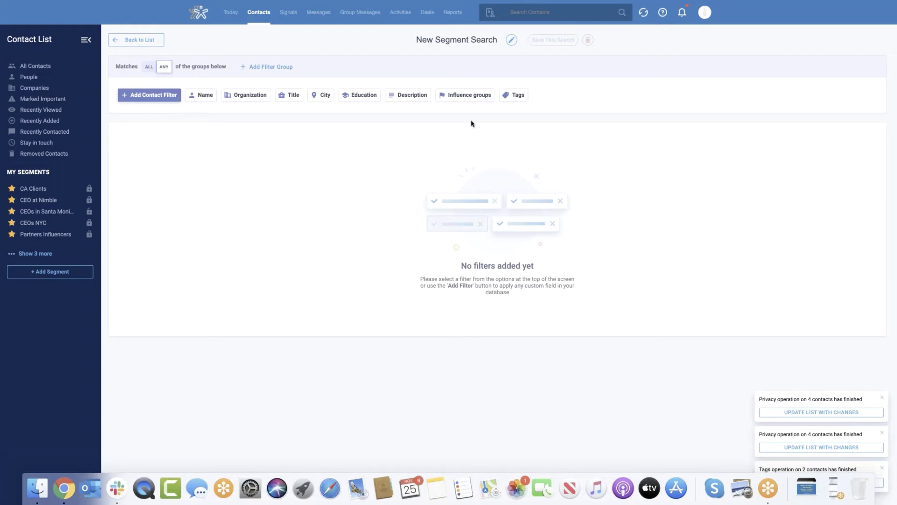
click(516, 94)
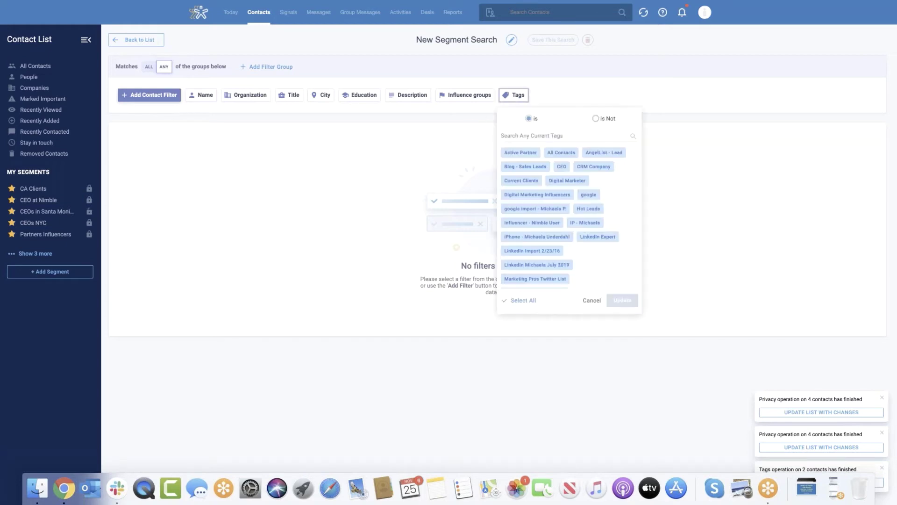
click(529, 136)
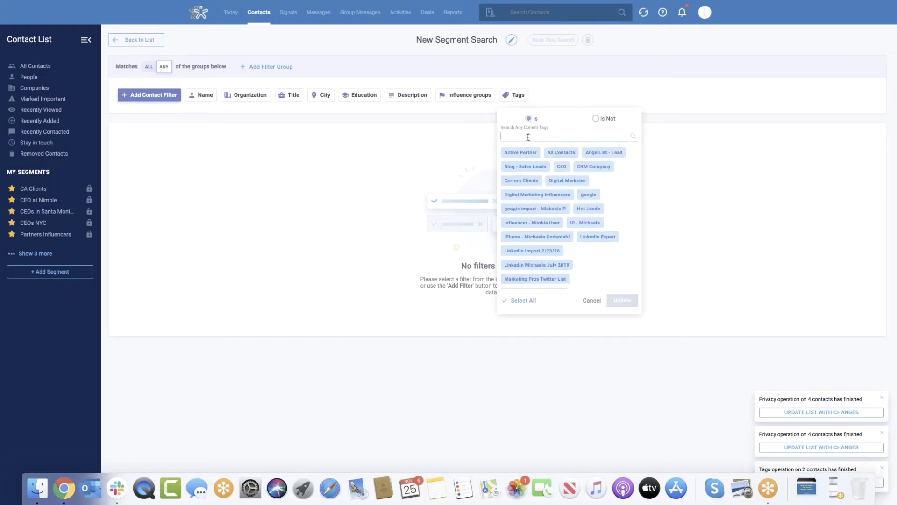
text(press)
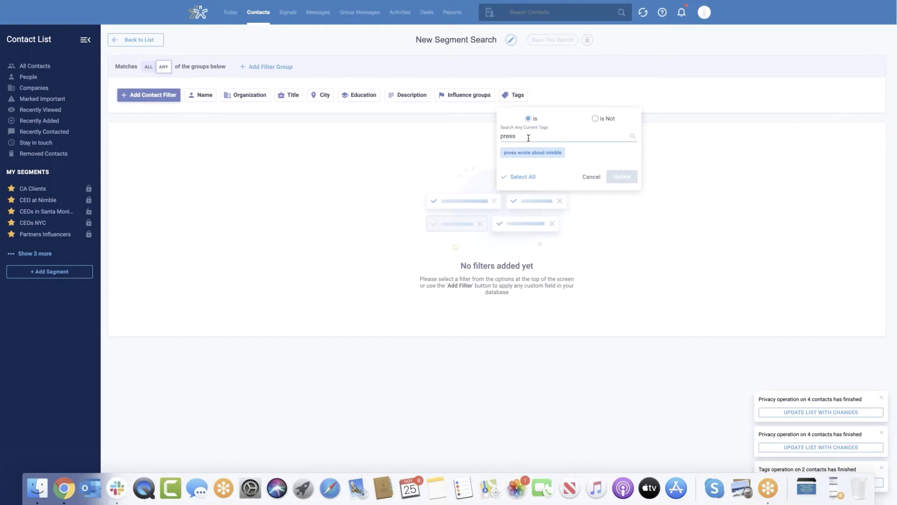
click(533, 152)
click(622, 178)
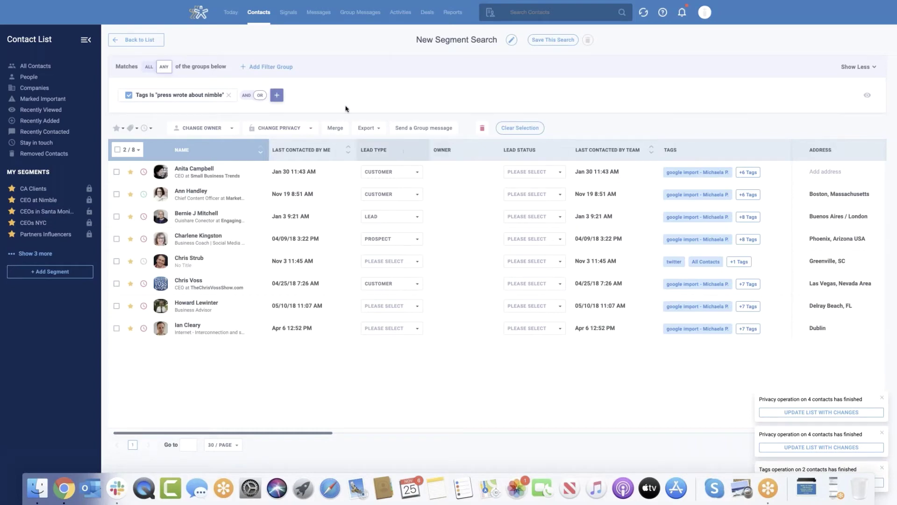
Step: Add an AND filter Description Contains Word 'crm' and select the matching contact
click(247, 96)
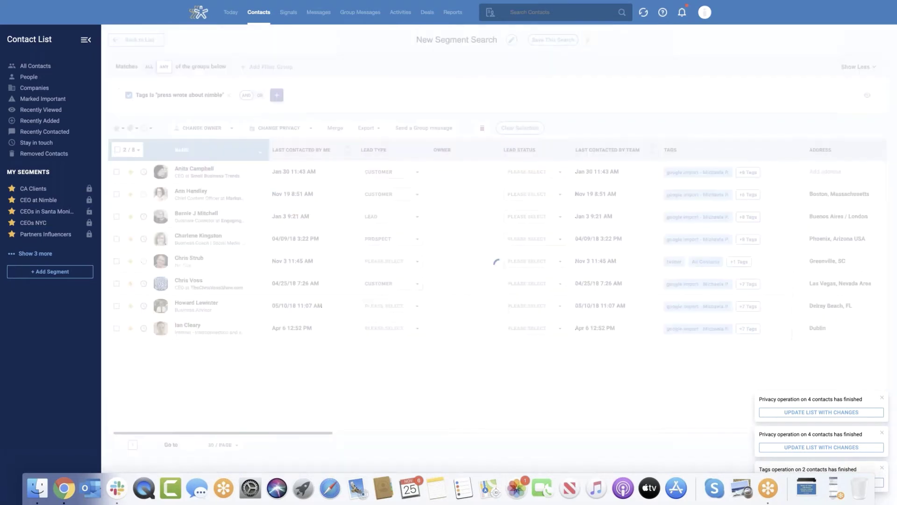
click(277, 95)
click(288, 137)
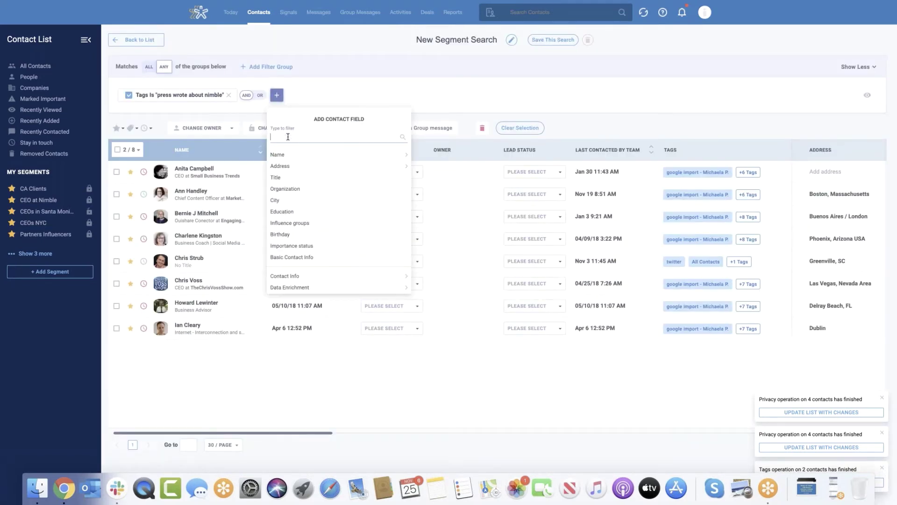
text(des)
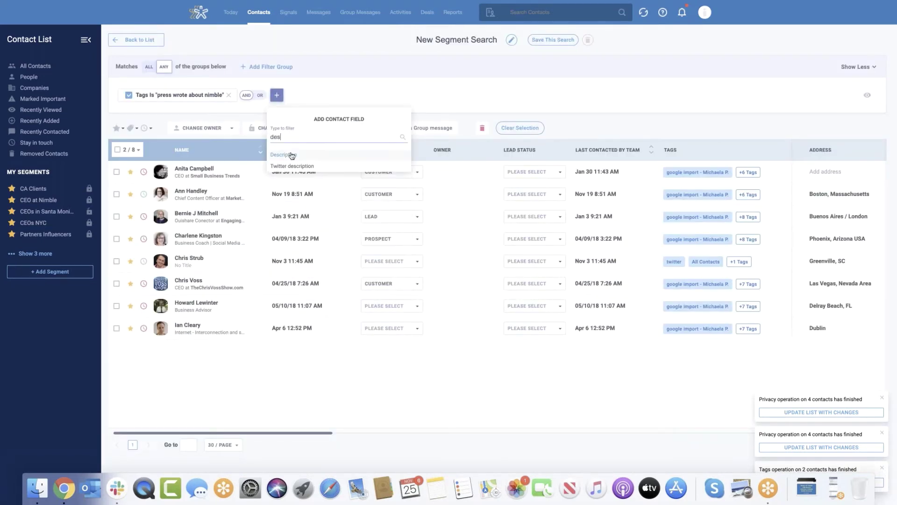
click(288, 155)
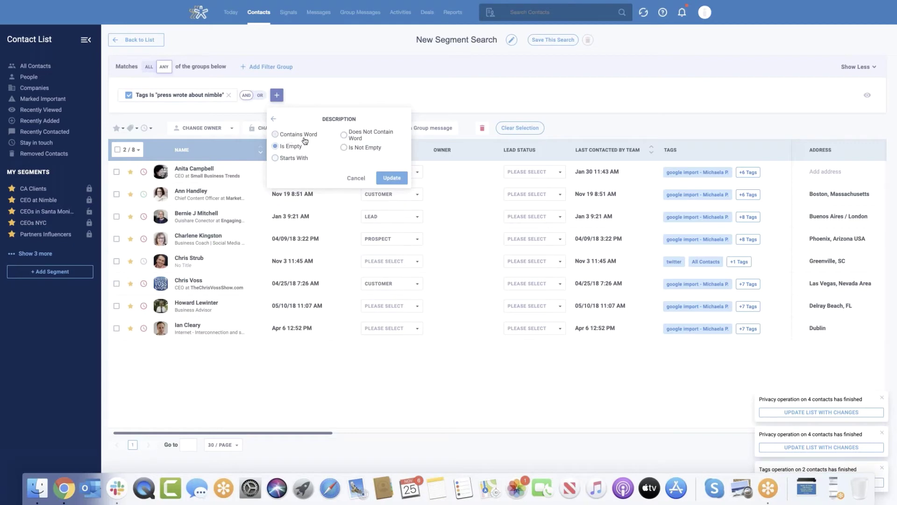
click(306, 135)
click(299, 180)
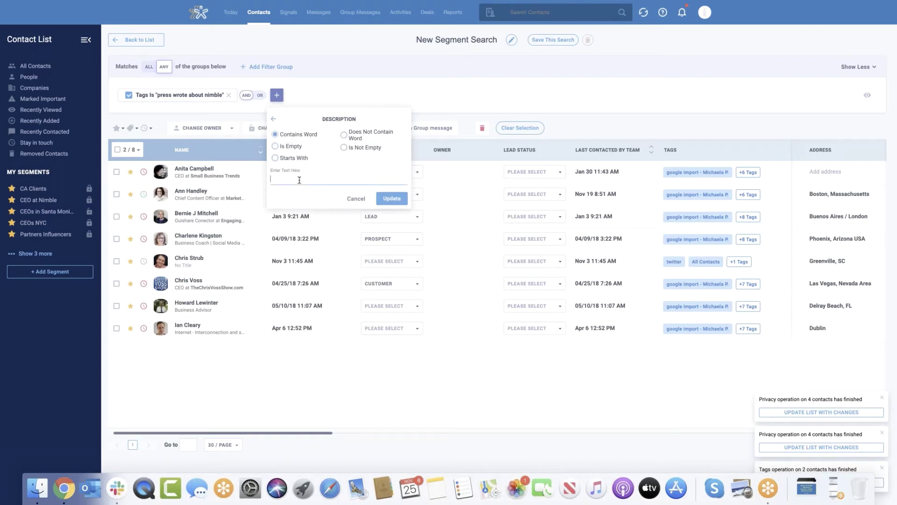
text(crm)
click(392, 199)
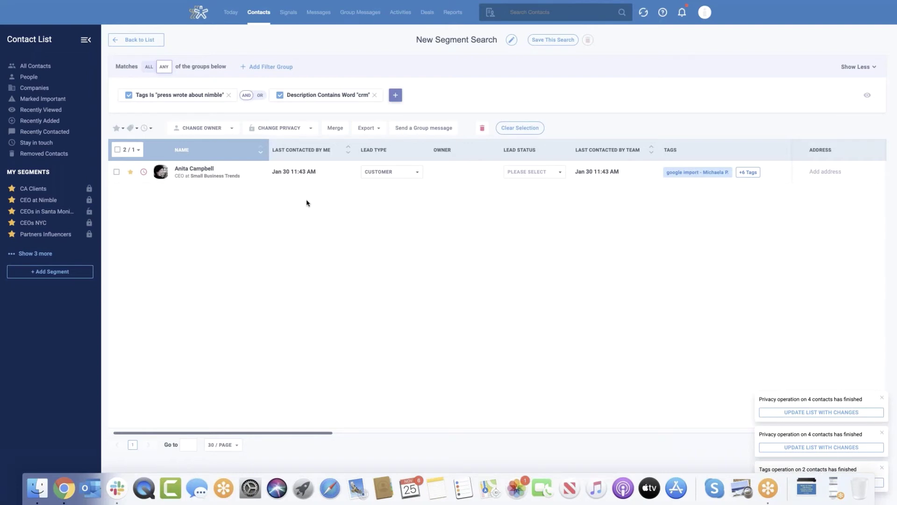
click(116, 150)
Step: Leave the current search and start a new segment filter on the Birthday field
click(128, 44)
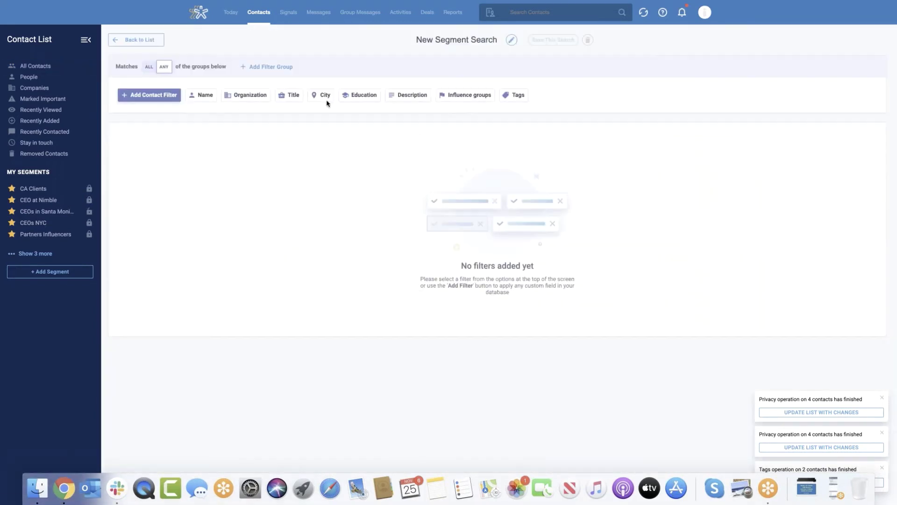
click(149, 95)
text(birt)
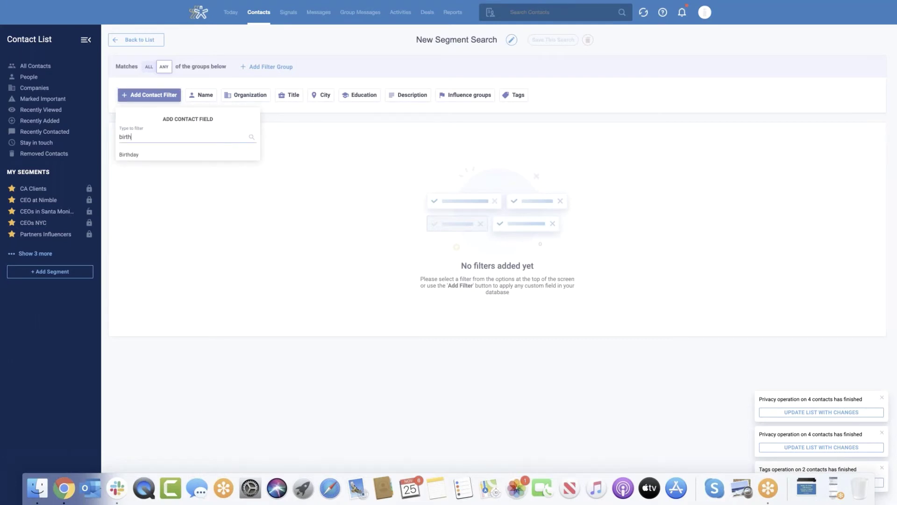
text(h)
drag(144, 133, 108, 131)
key(BackSpace)
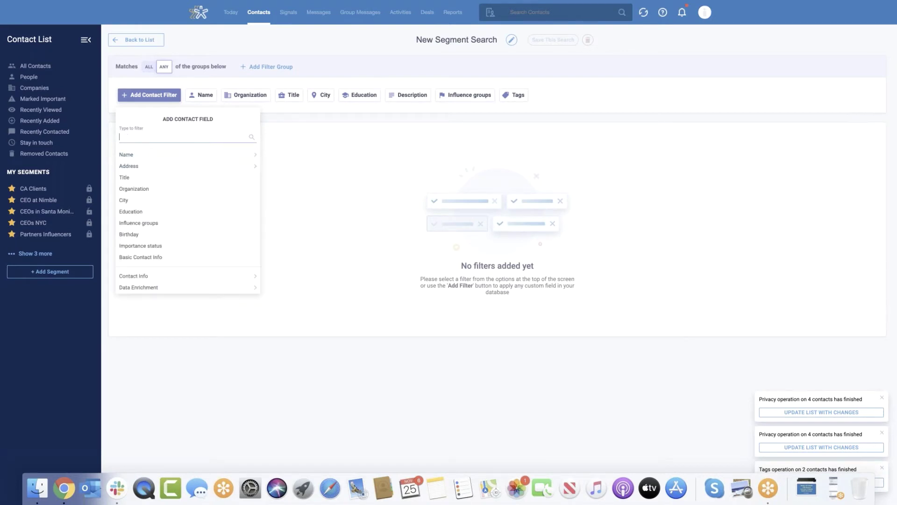
scroll(184, 247, down, 1)
scroll(187, 245, down, 3)
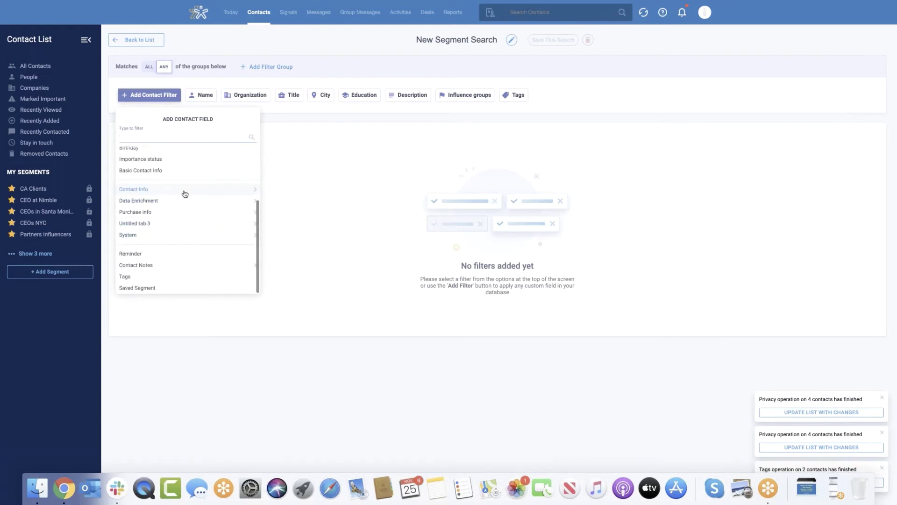
scroll(188, 201, up, 4)
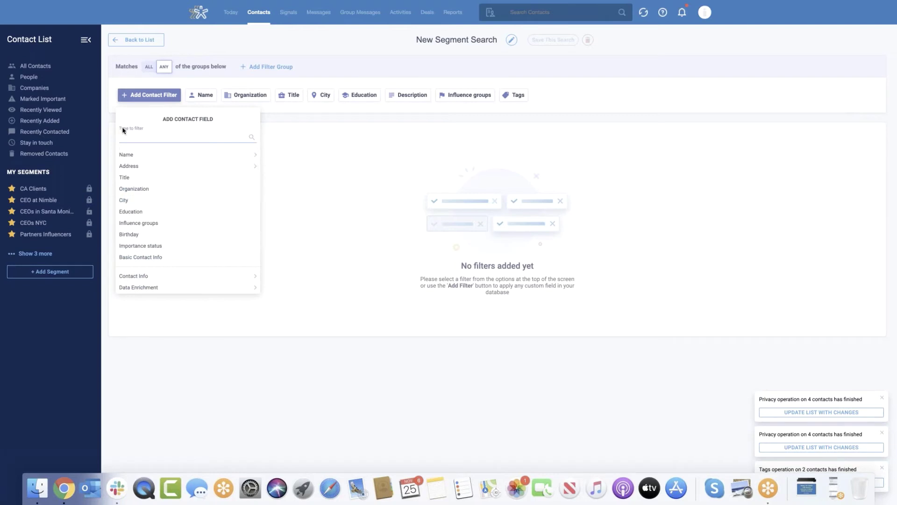
click(158, 137)
text(bitr)
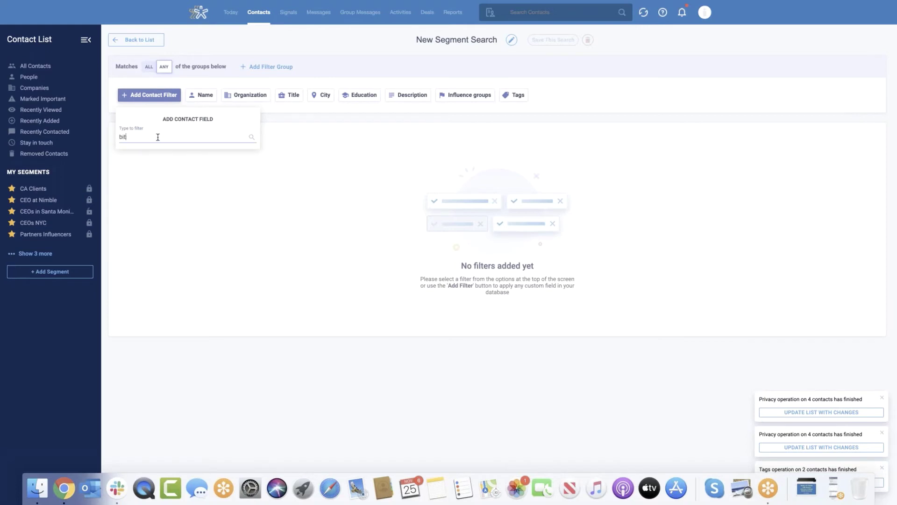
key(BackSpace)
click(151, 156)
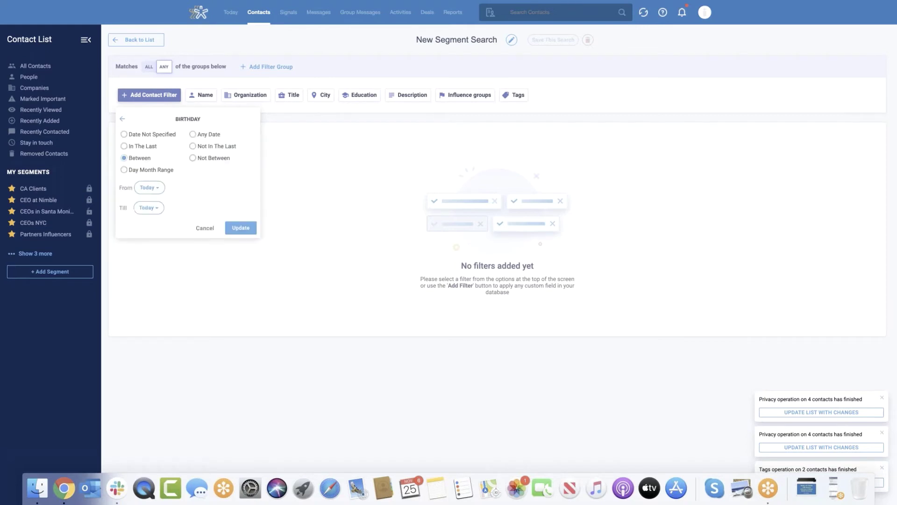
Step: Apply a Birthday day-month range filter from Dec 1 to Dec 31
click(169, 173)
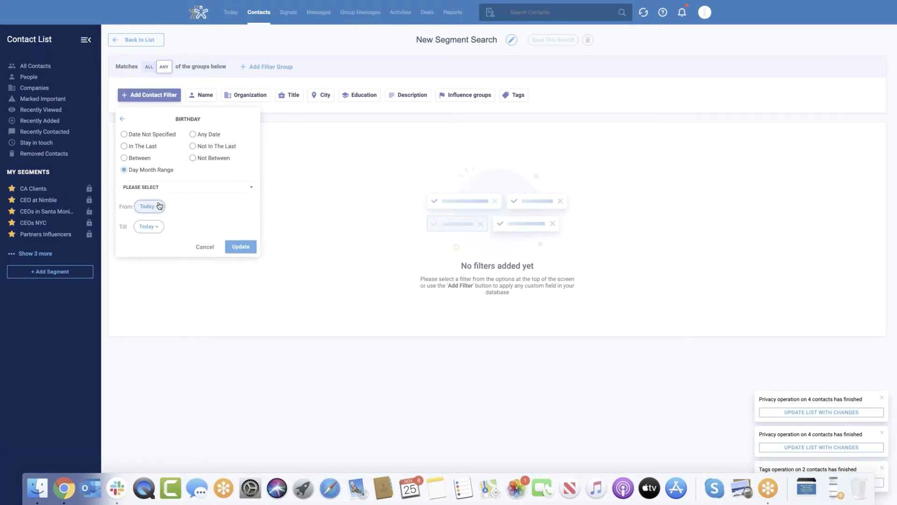
click(156, 206)
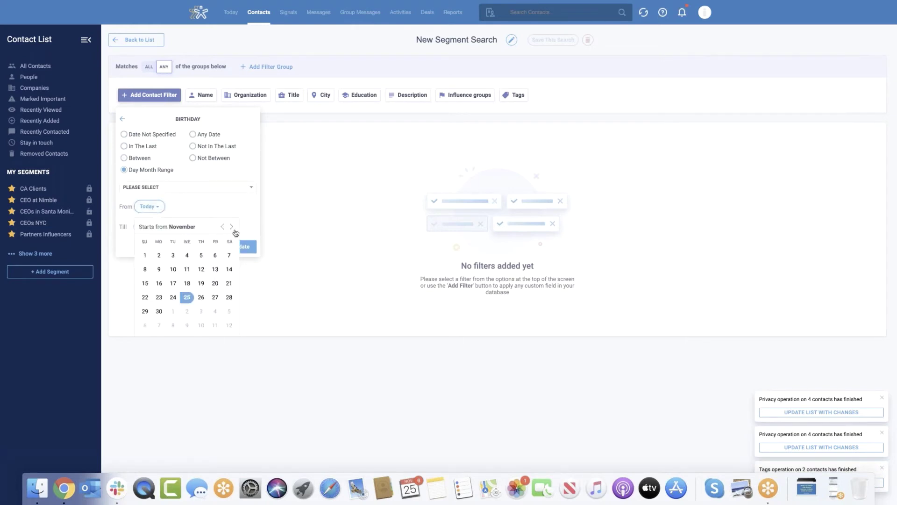
click(173, 255)
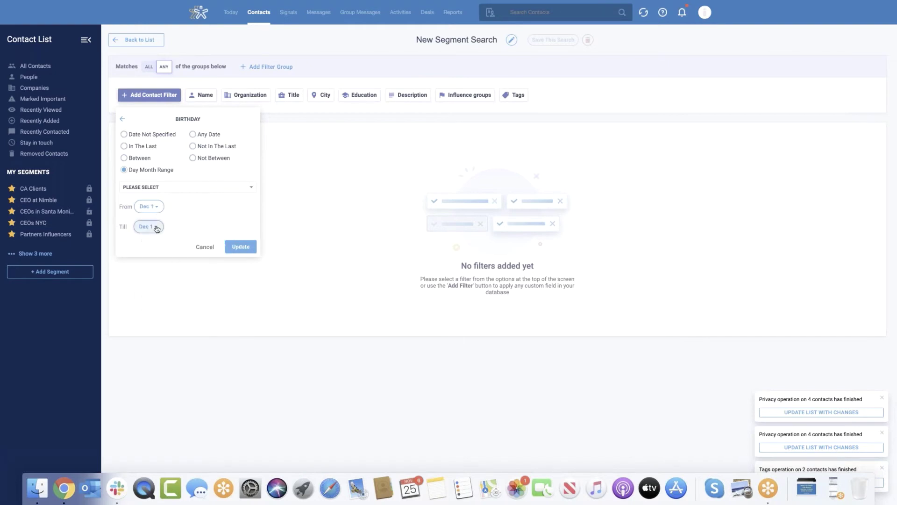
click(157, 227)
click(200, 332)
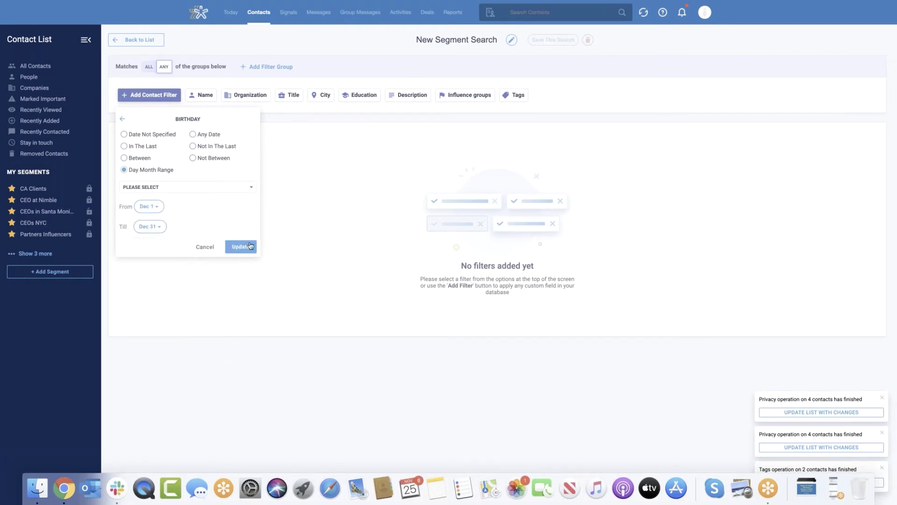
click(241, 247)
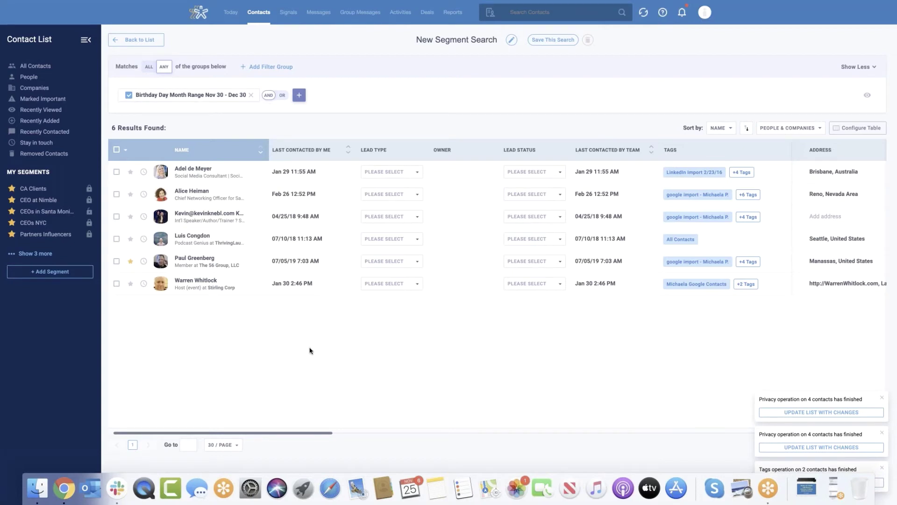
click(199, 193)
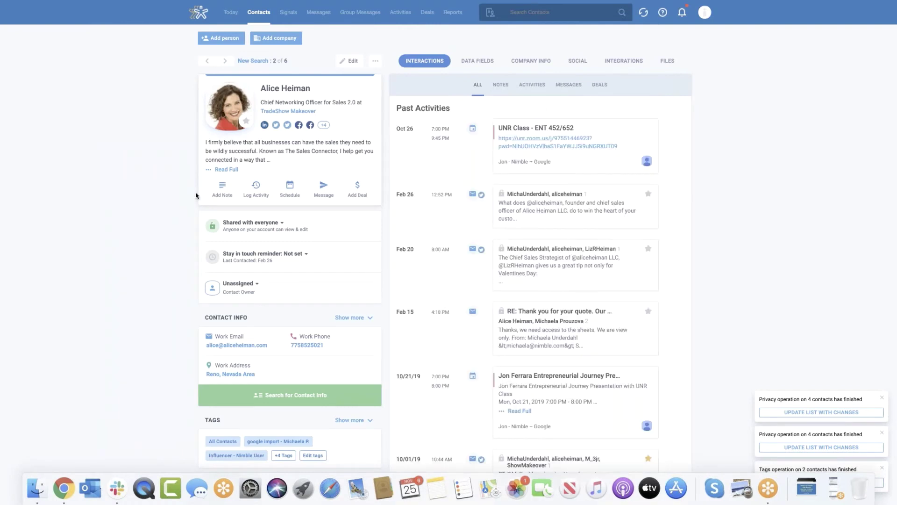
click(290, 189)
click(631, 308)
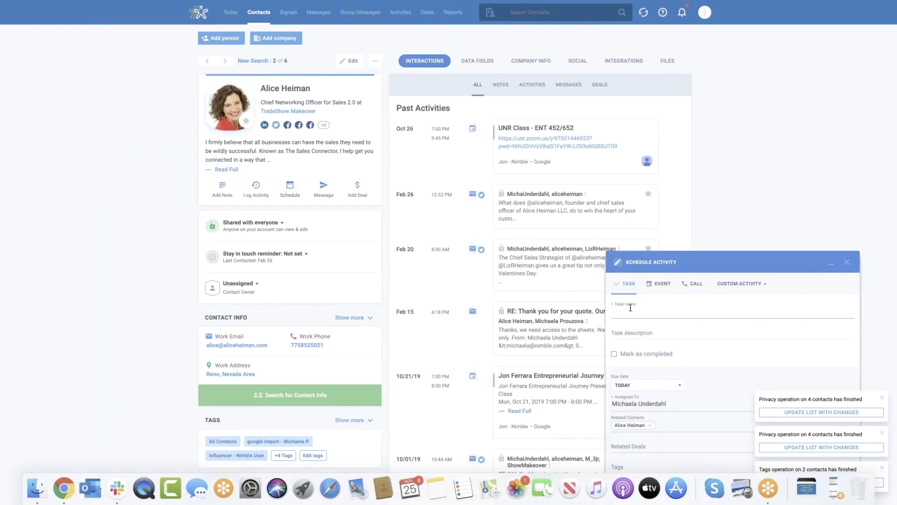
text(wish her a happy bday)
click(650, 385)
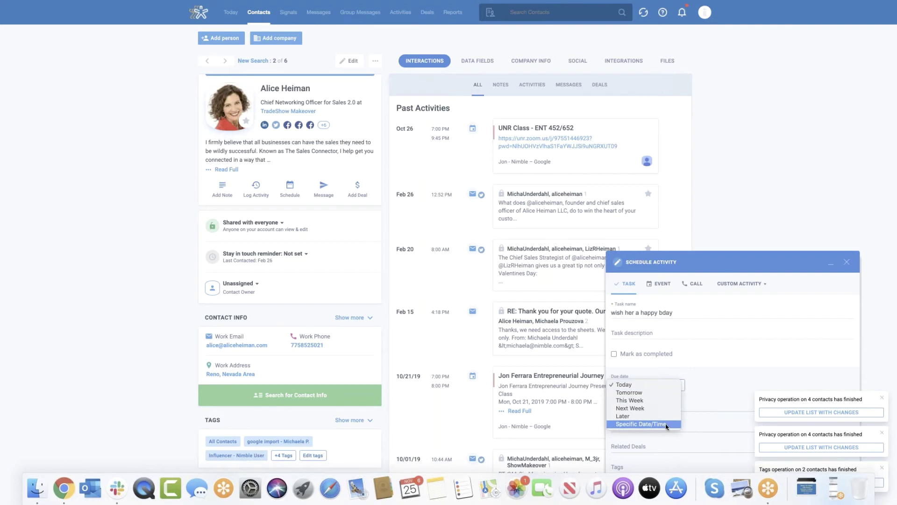
click(710, 409)
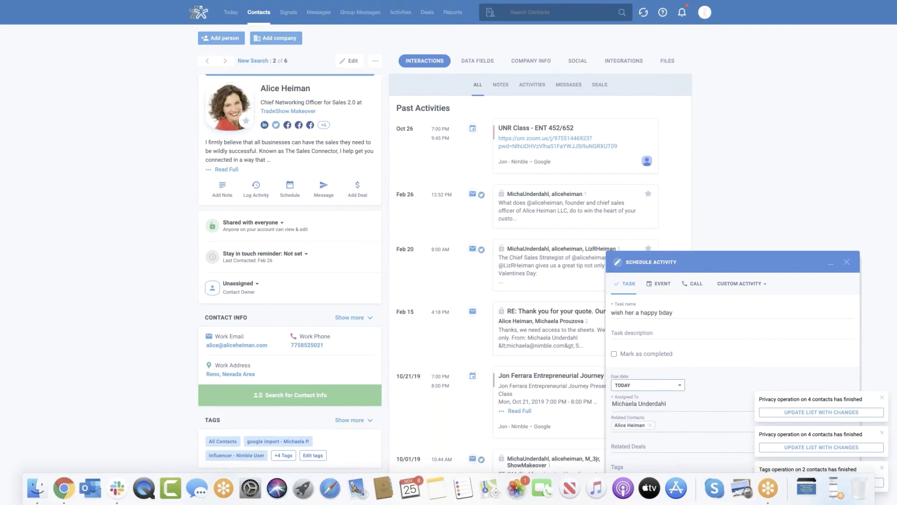
click(847, 262)
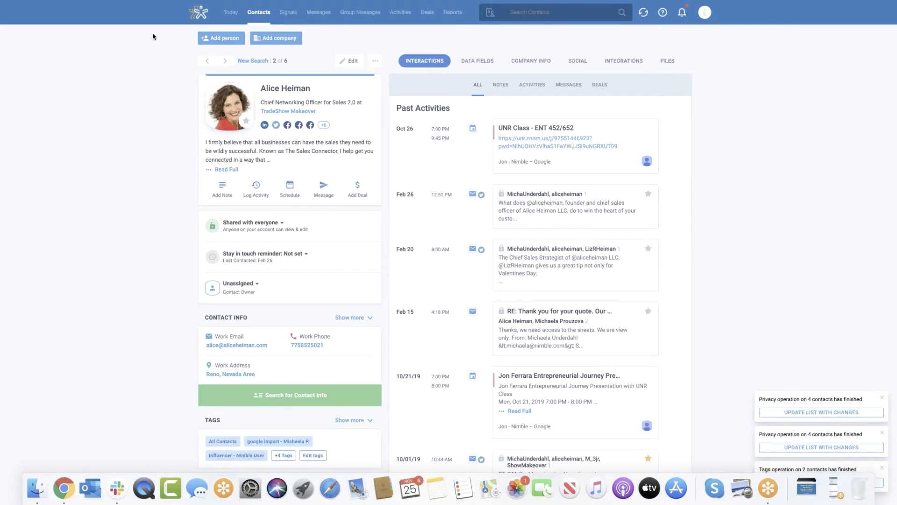
click(253, 61)
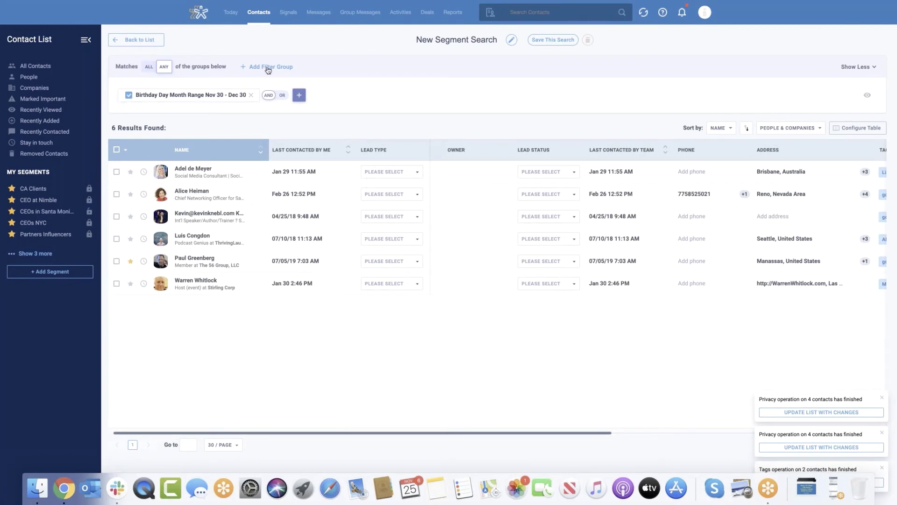
Step: Swap the birthday filter for a Contact owner Is filter set to the chosen team member
click(251, 95)
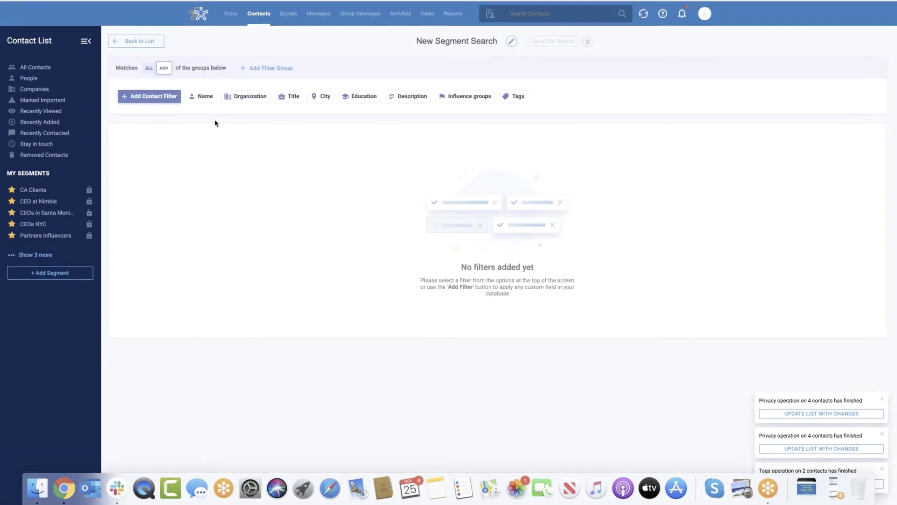
click(167, 94)
click(183, 136)
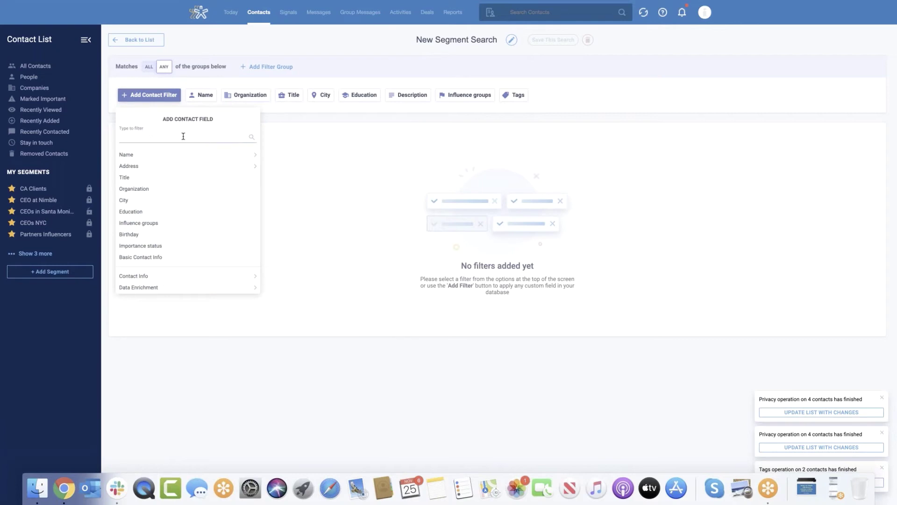
text(owner)
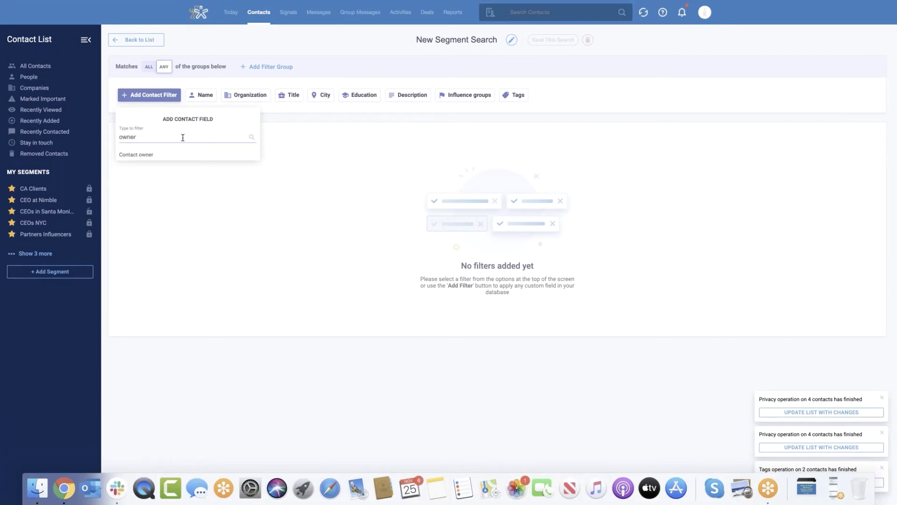
click(164, 158)
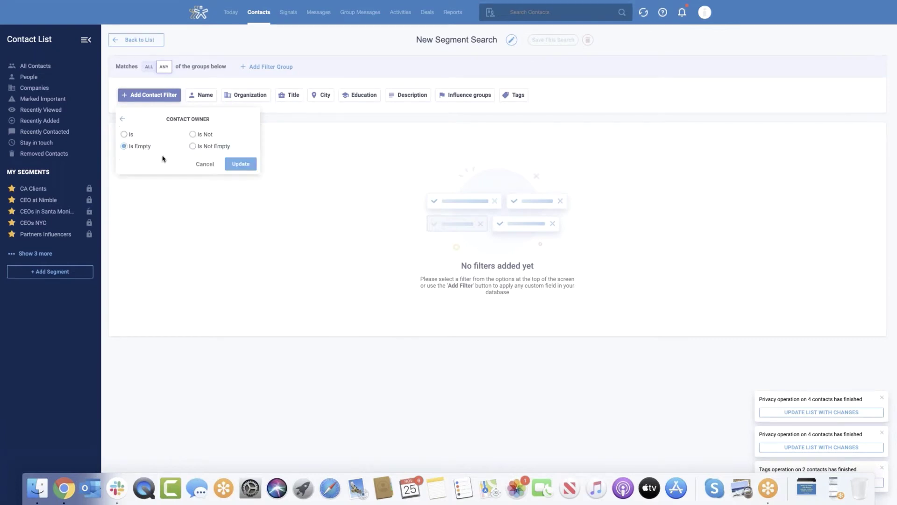
click(124, 135)
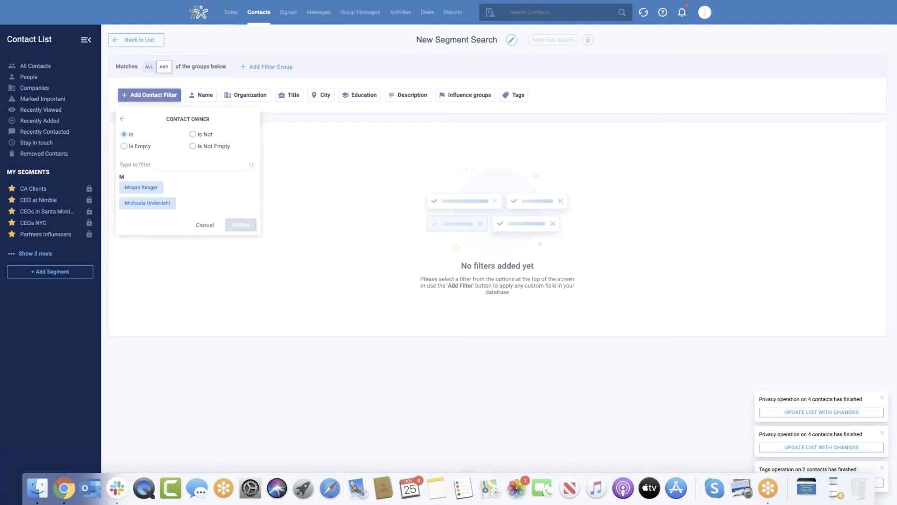
click(146, 205)
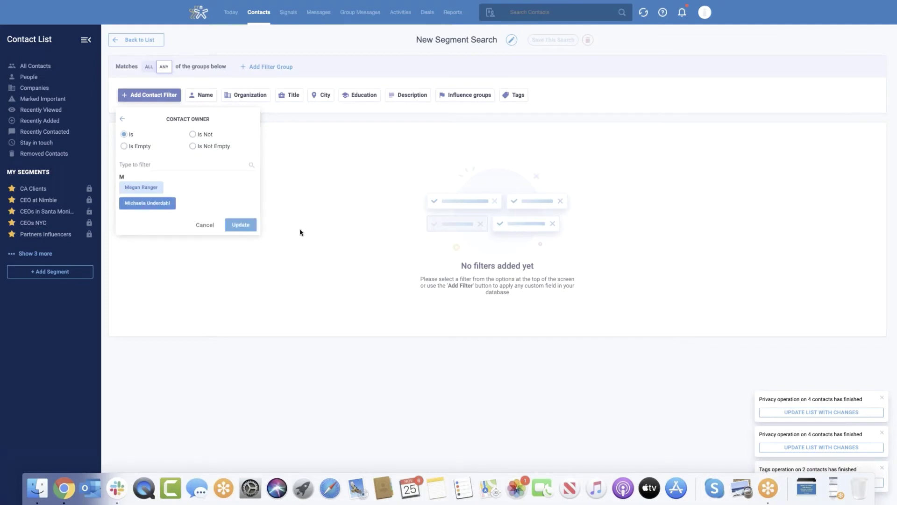
click(237, 226)
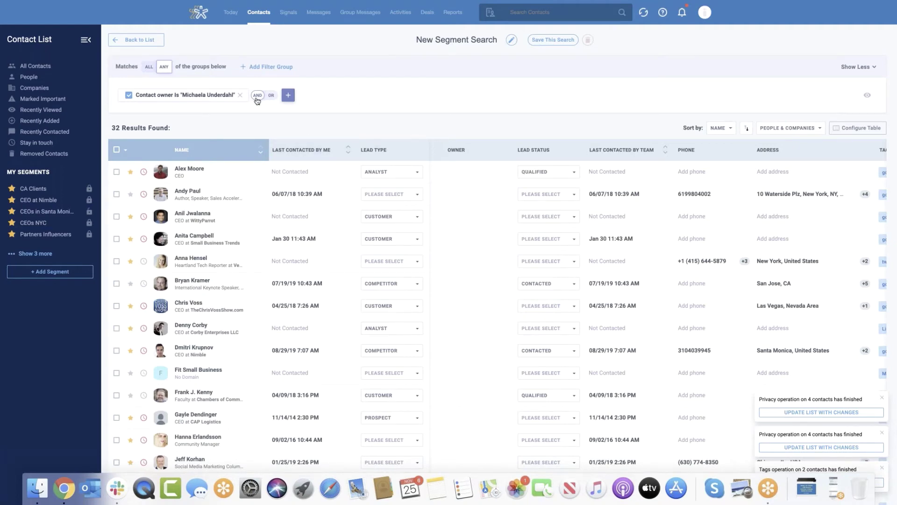
Step: Add a Last contacted by Me in the last 30 days filter, then group-message the 3 results
click(289, 96)
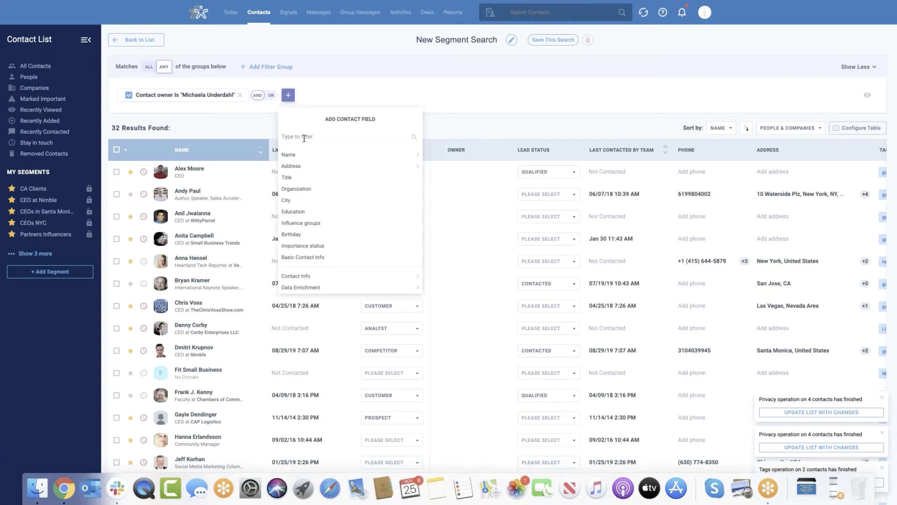
text(last)
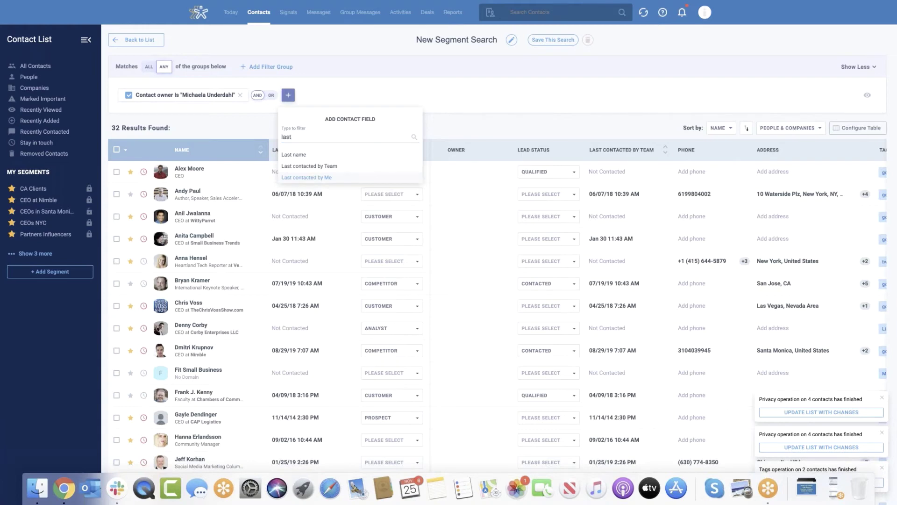
click(312, 177)
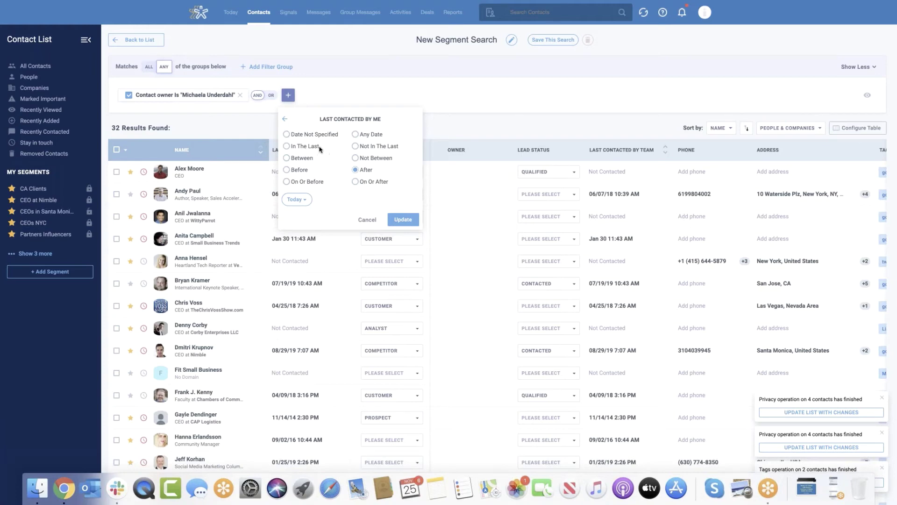
click(303, 146)
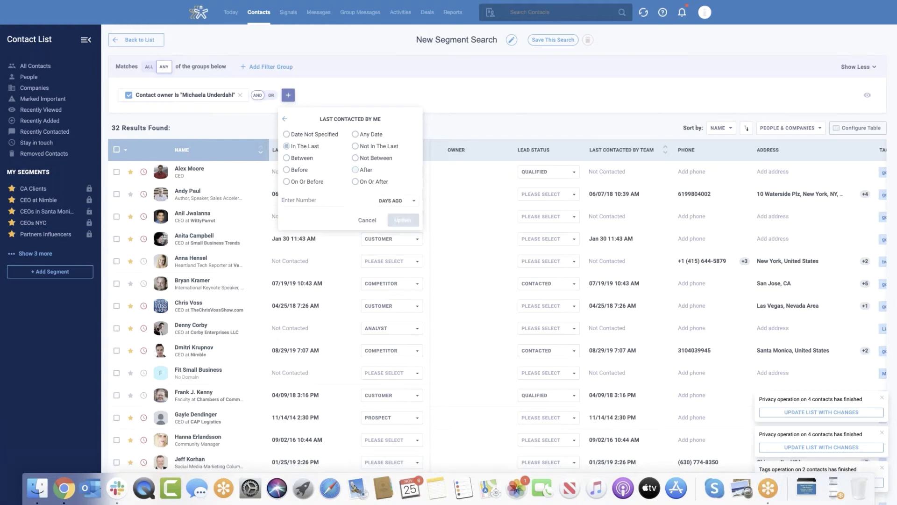
click(311, 200)
text(30)
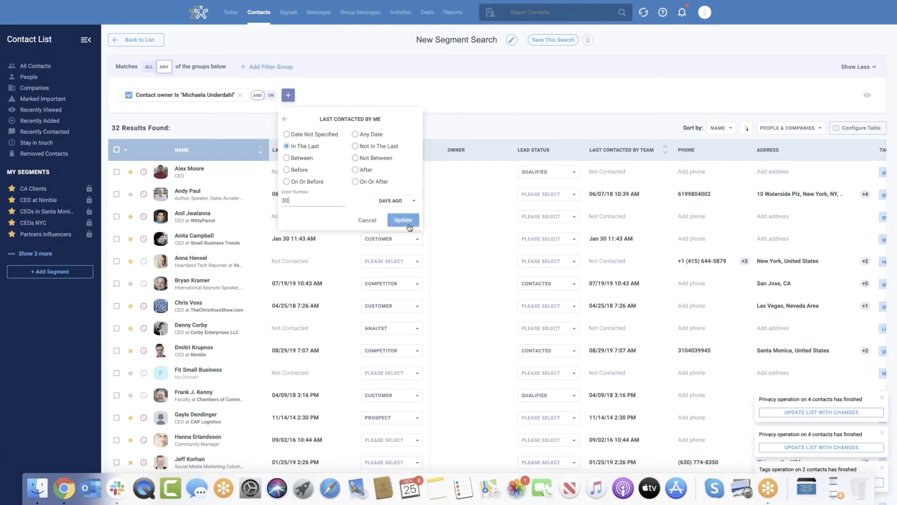
click(410, 228)
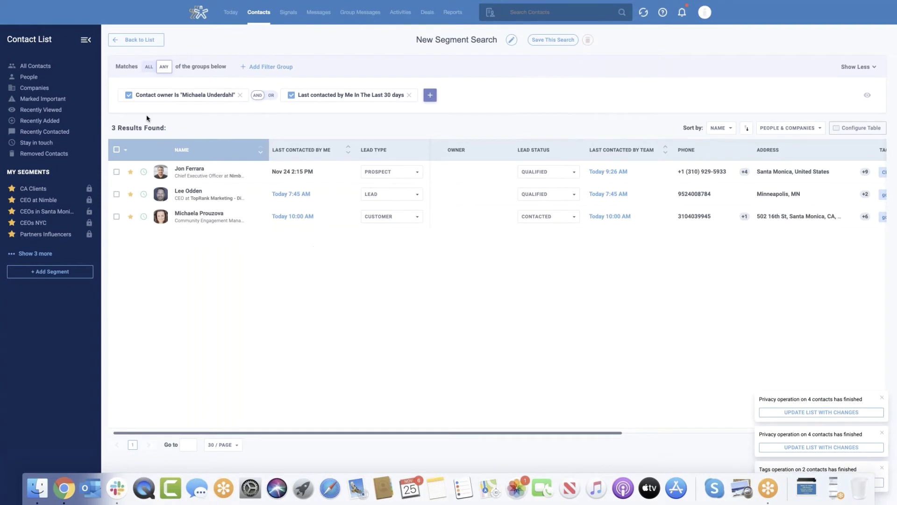
click(117, 151)
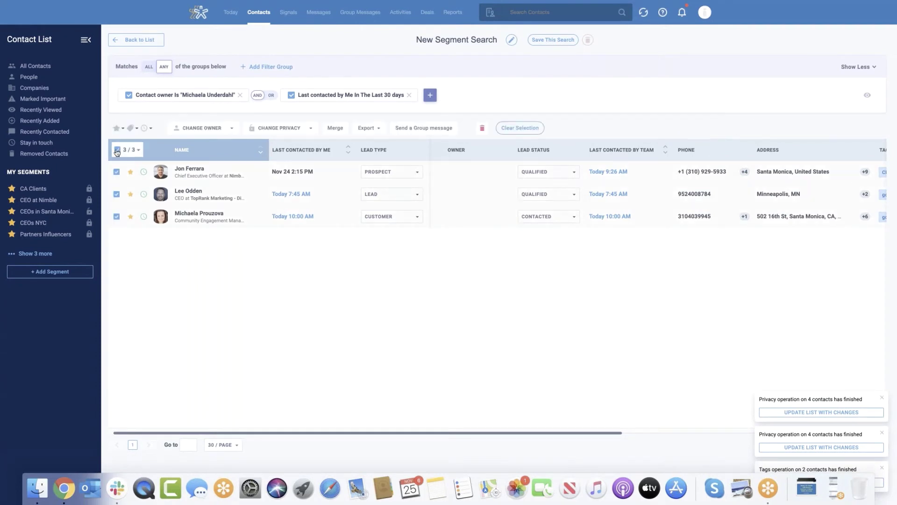
click(420, 131)
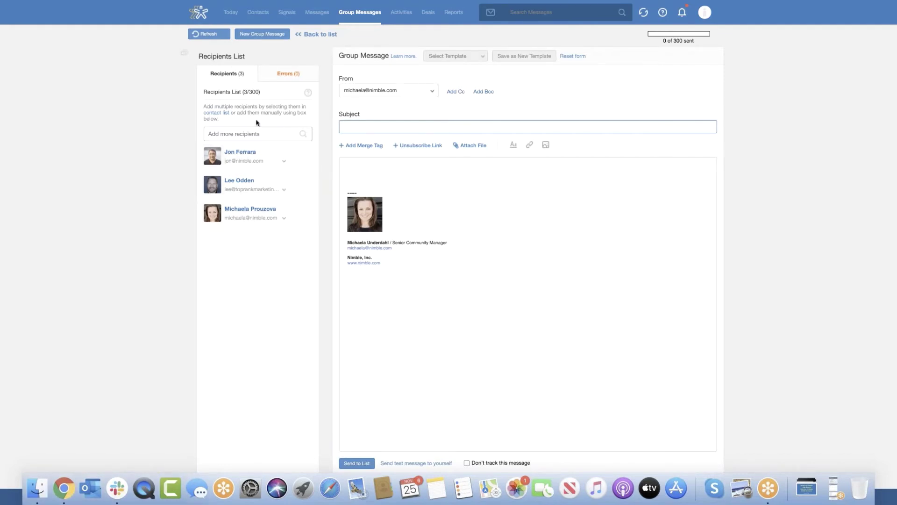
Step: Review the Errors and Recipients tabs and sender addresses, then pick Template for team #1
click(297, 75)
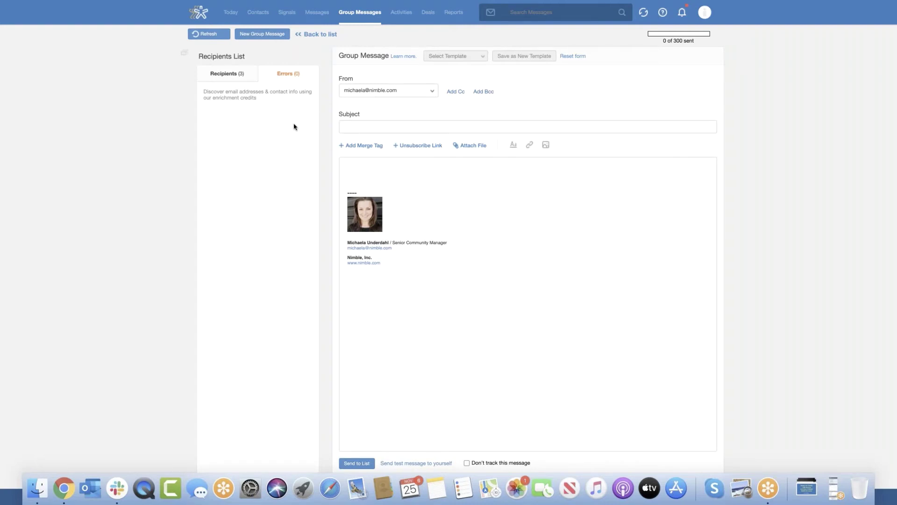
click(227, 75)
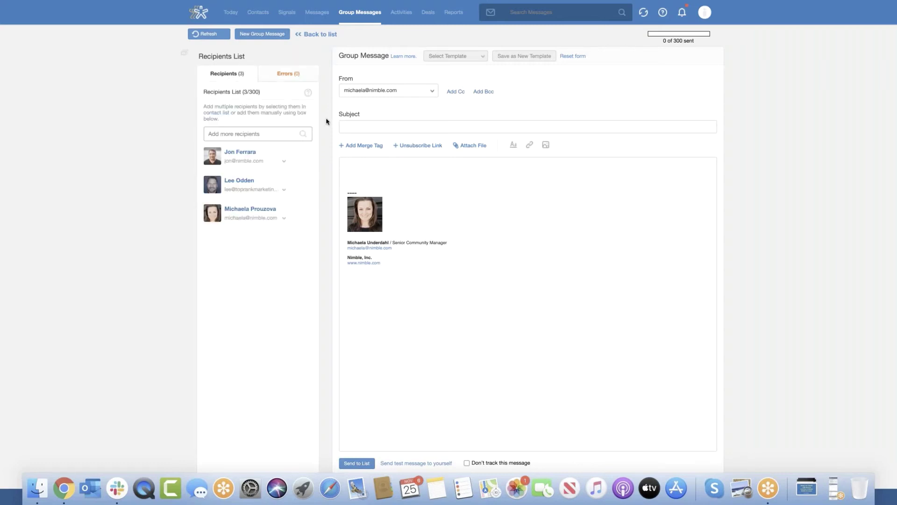
click(430, 93)
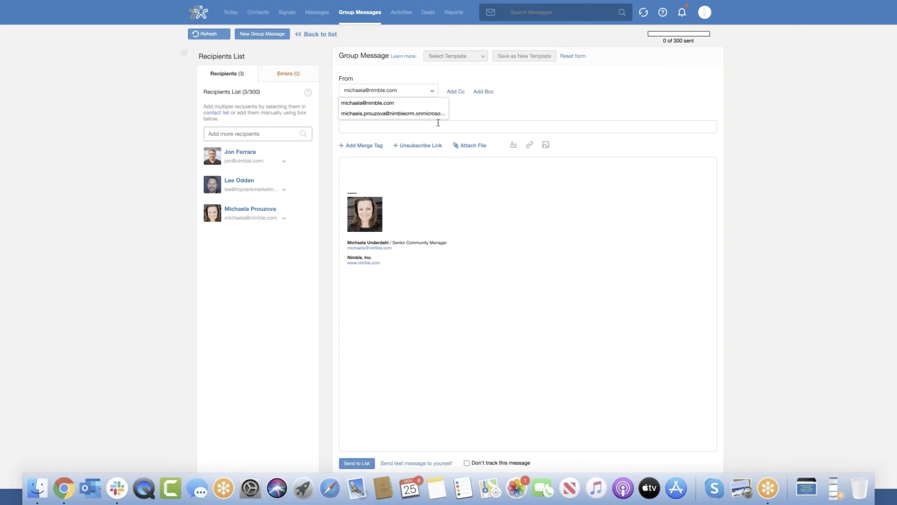
click(383, 105)
click(401, 94)
click(468, 112)
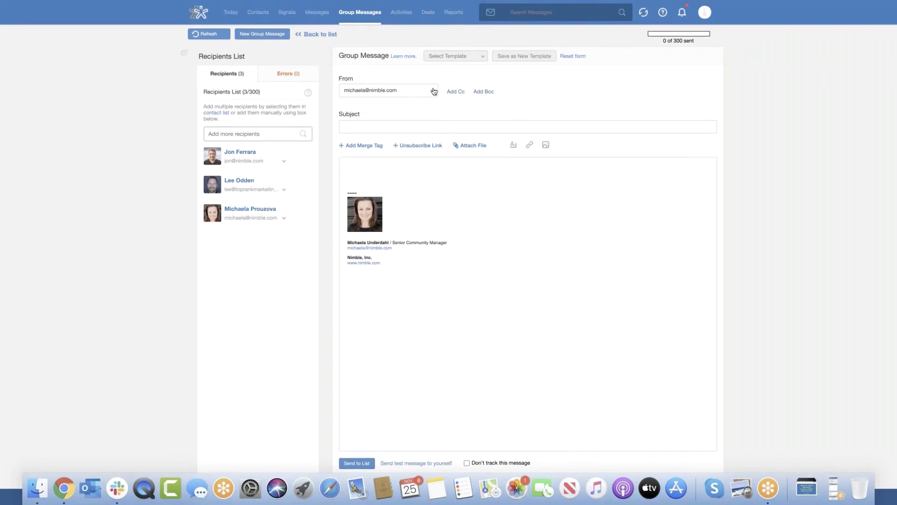
click(476, 61)
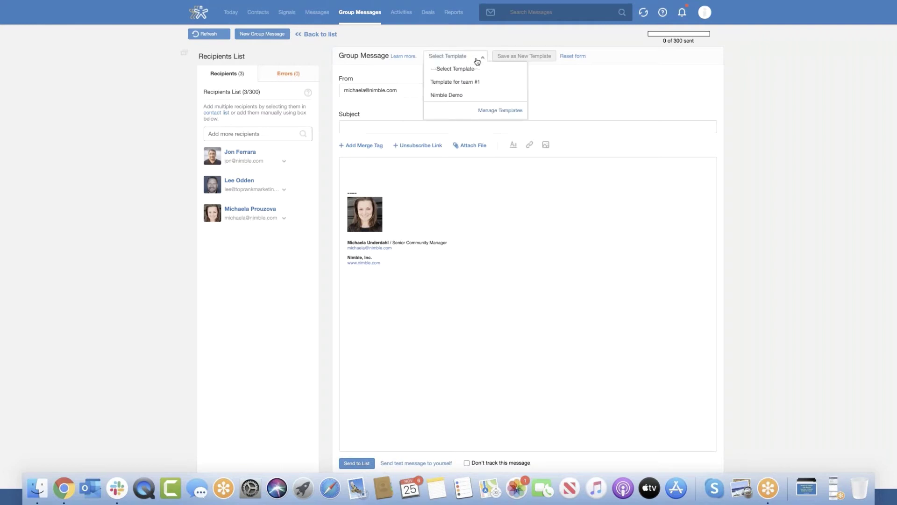
click(477, 83)
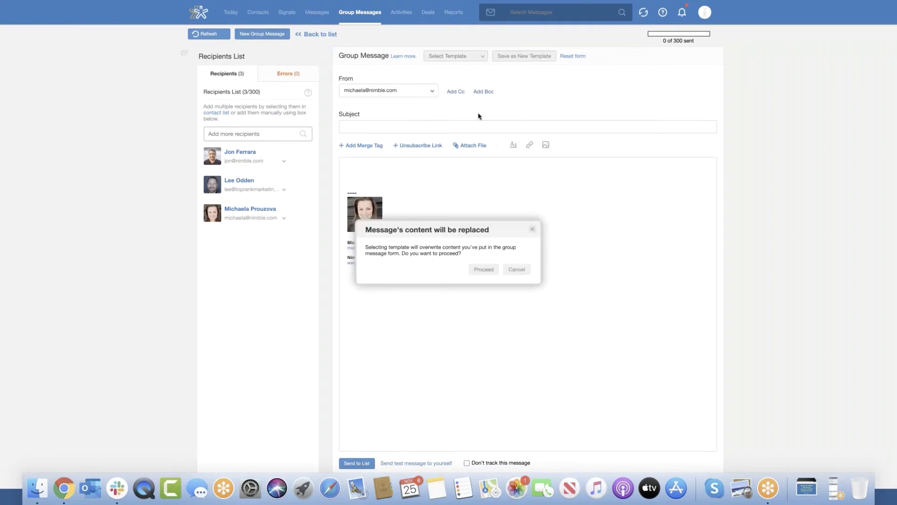
Step: Accept the template replacement and insert a First Name merge tag on the empty line
click(482, 269)
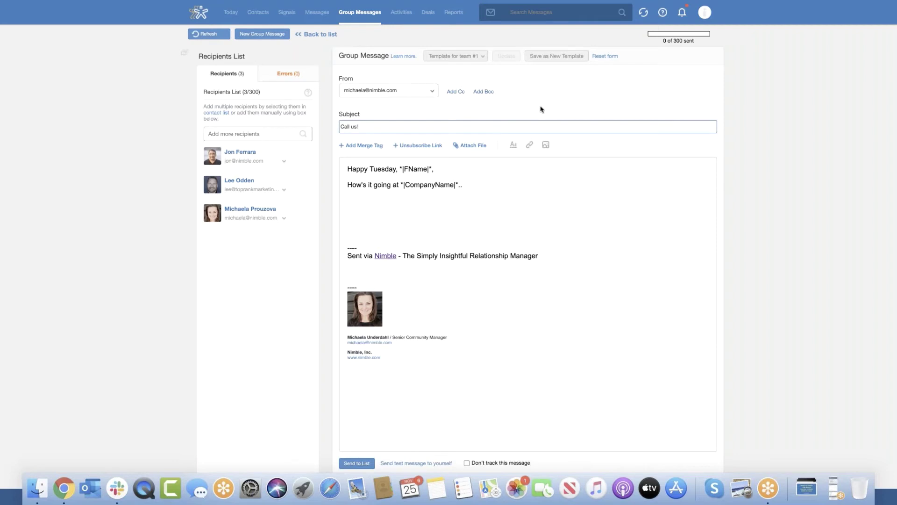
click(368, 147)
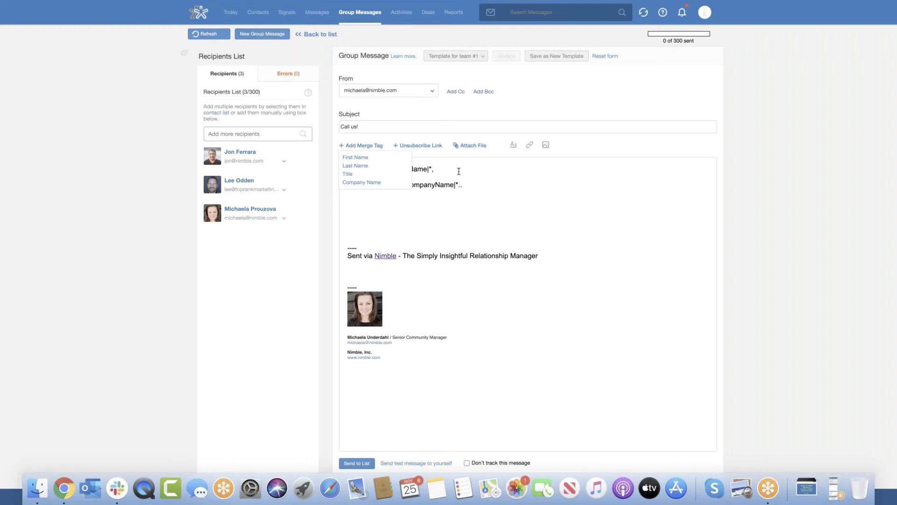
click(421, 200)
click(353, 157)
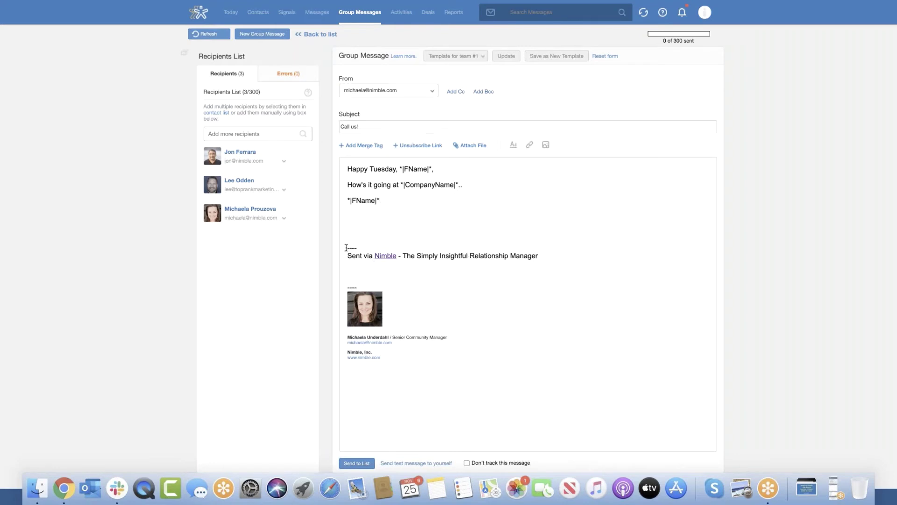
Step: Delete the 'Sent via Nimble' footer lines from the message body
drag(347, 247, 569, 260)
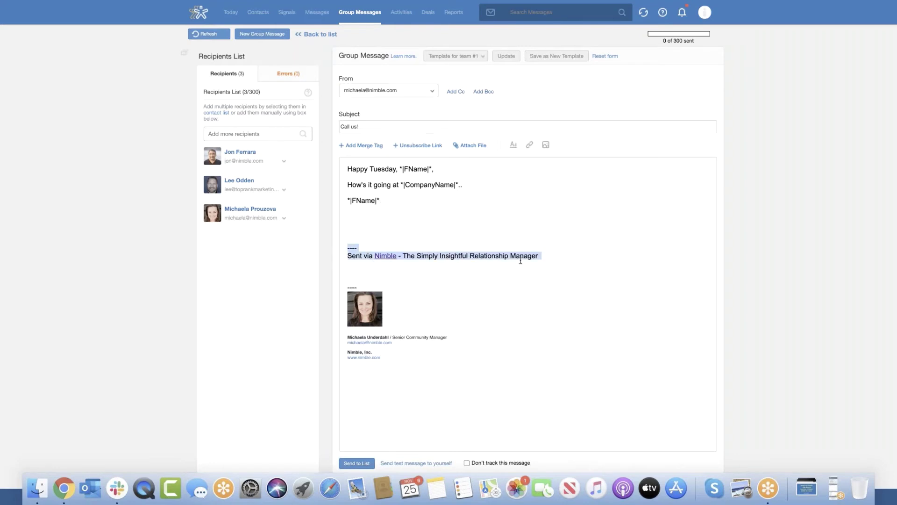
key(BackSpace)
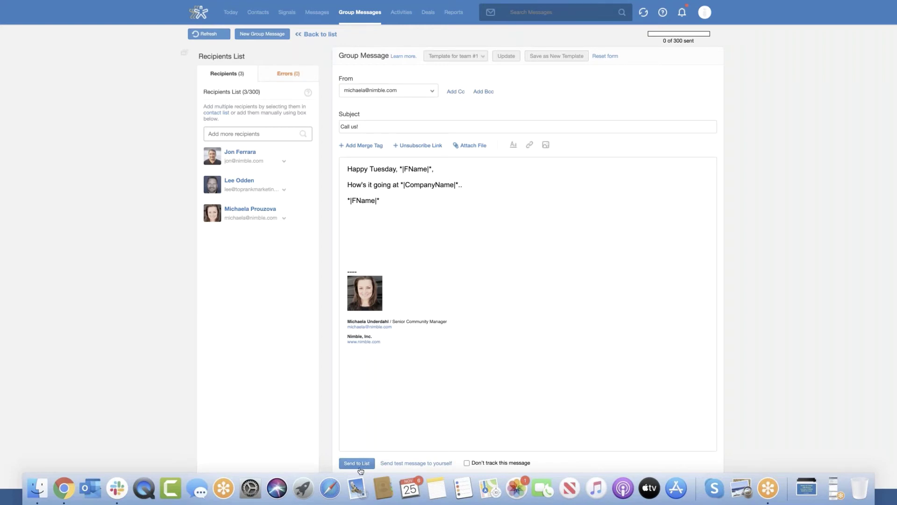
click(416, 463)
Step: Open the report for the sent message 'New Nimble Demo - Request for Feedback'
click(373, 13)
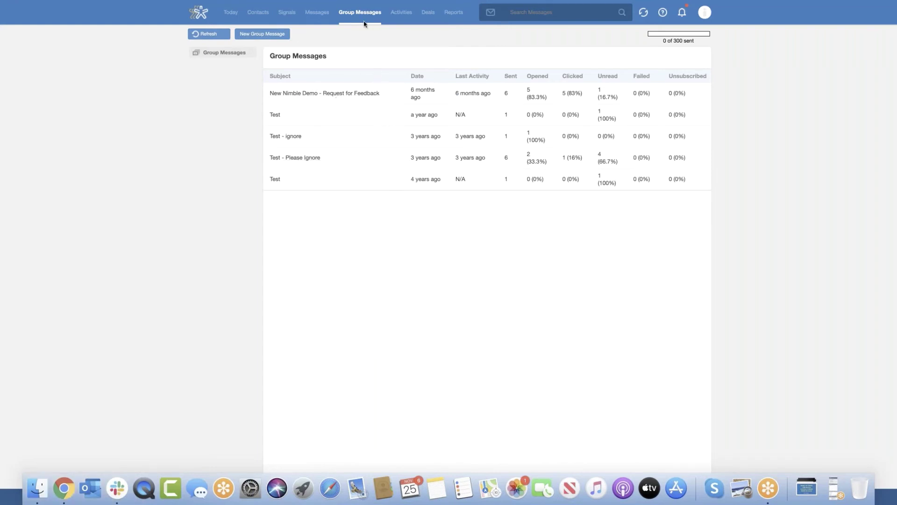
click(313, 95)
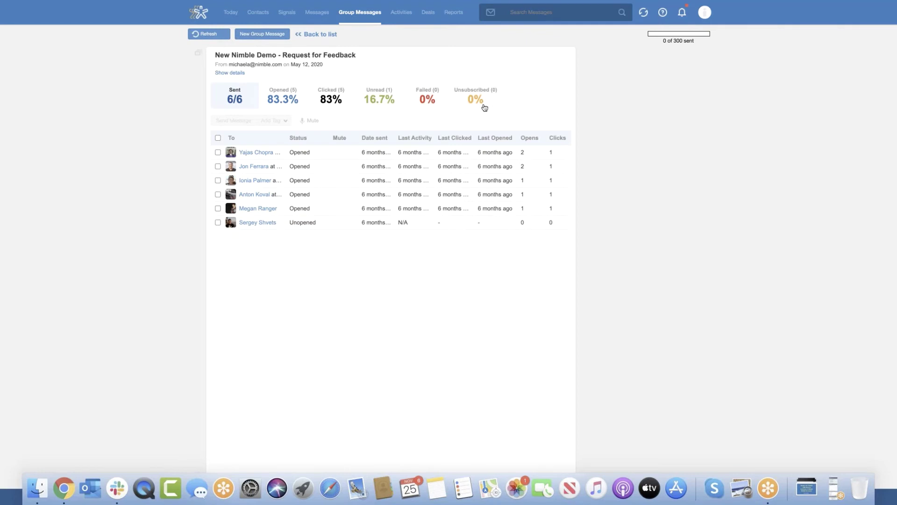
click(217, 138)
click(218, 138)
Step: Select the first two recipients and check the mute options without changing anything
click(217, 152)
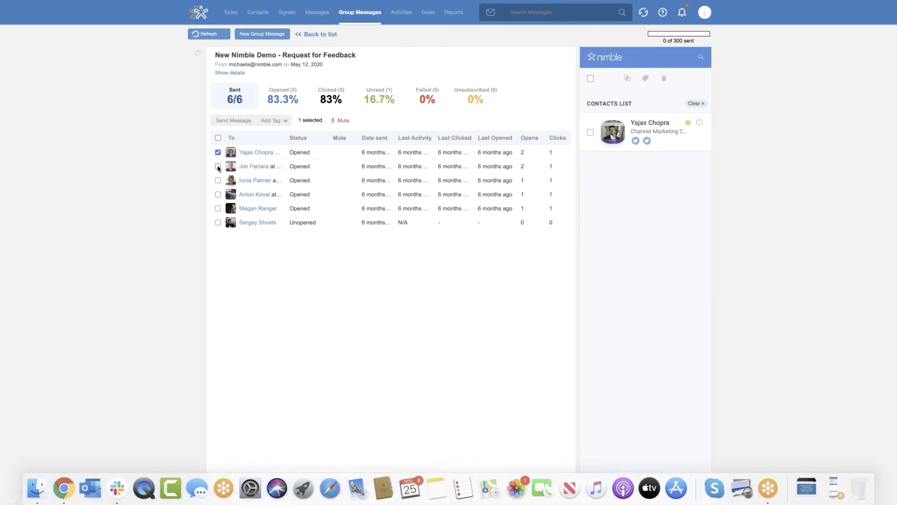
click(218, 166)
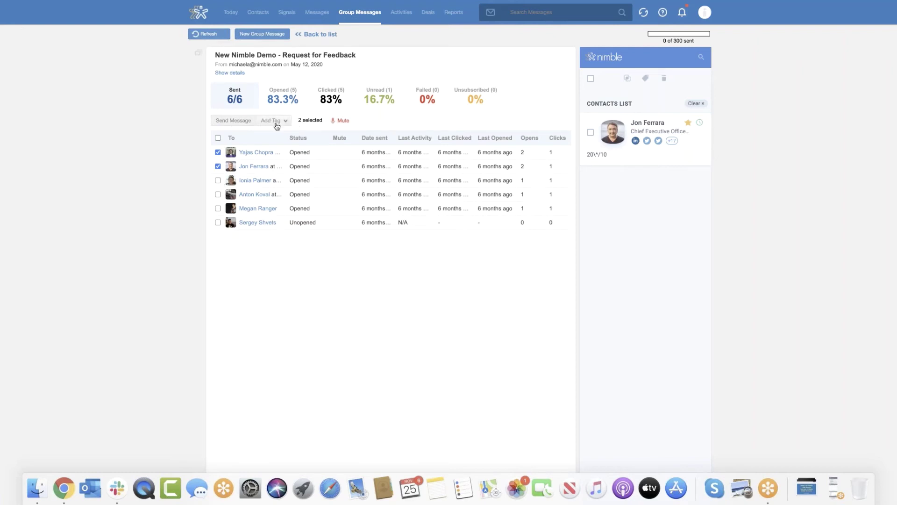
click(345, 122)
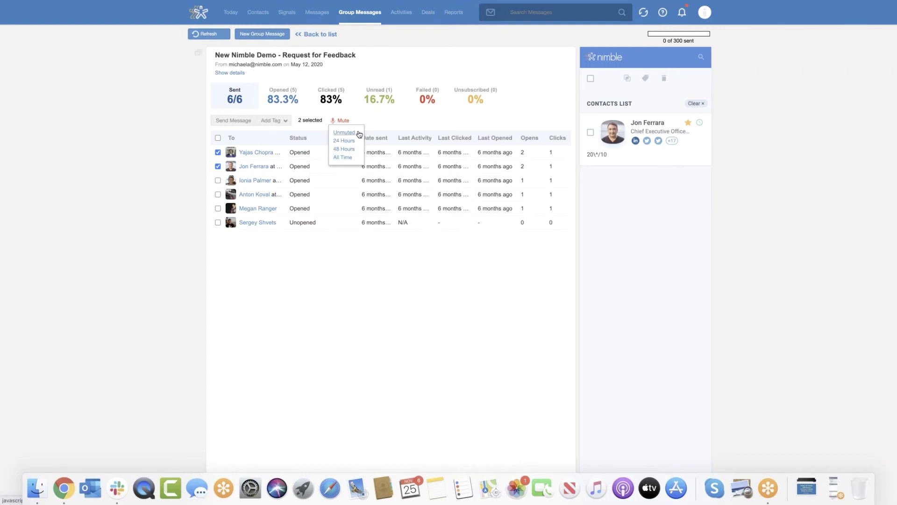
click(379, 116)
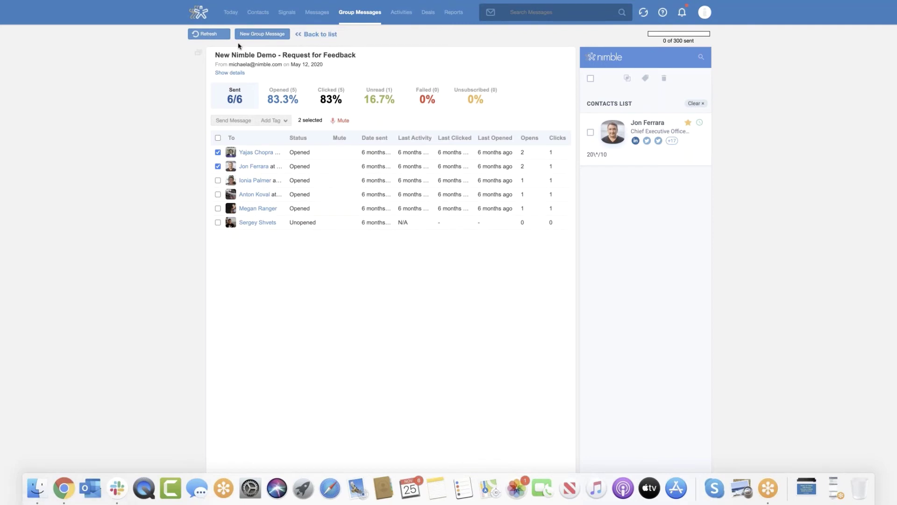
Step: Start a blank new group message, replacing the current content, and begin adding recipients
click(261, 37)
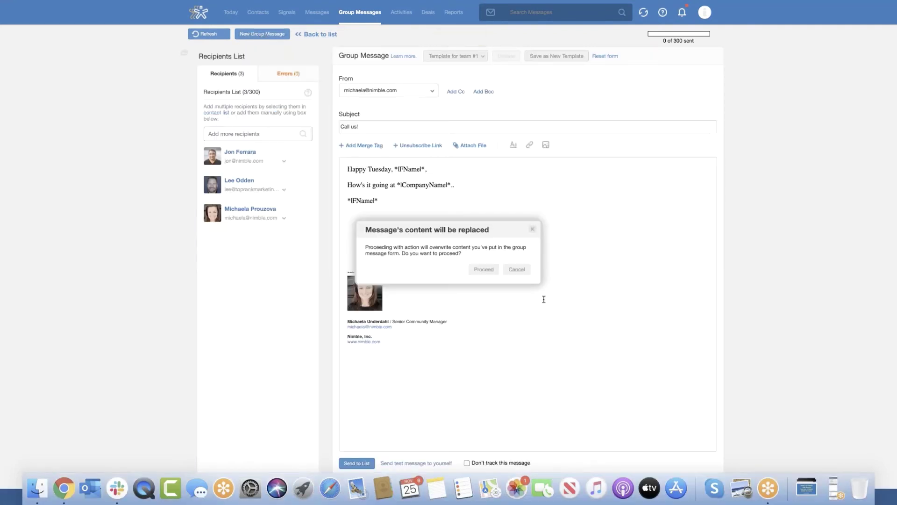
click(484, 269)
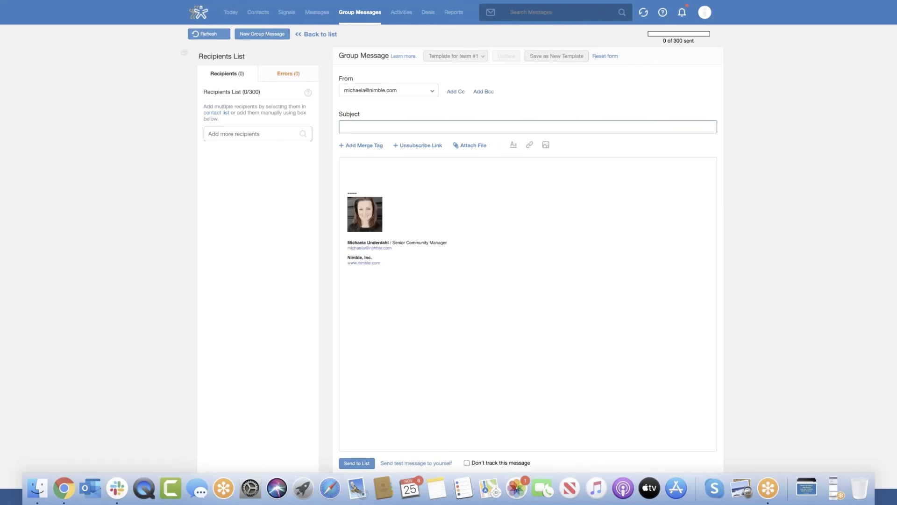
click(231, 132)
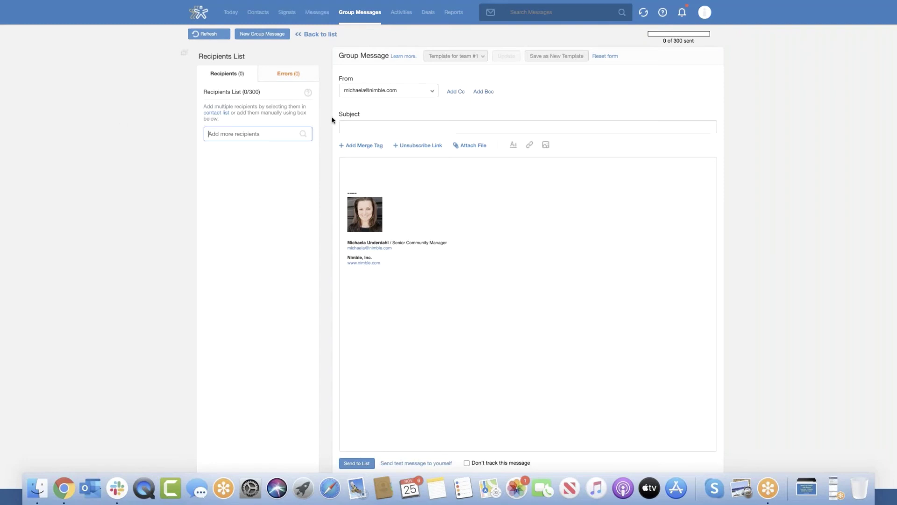
click(705, 14)
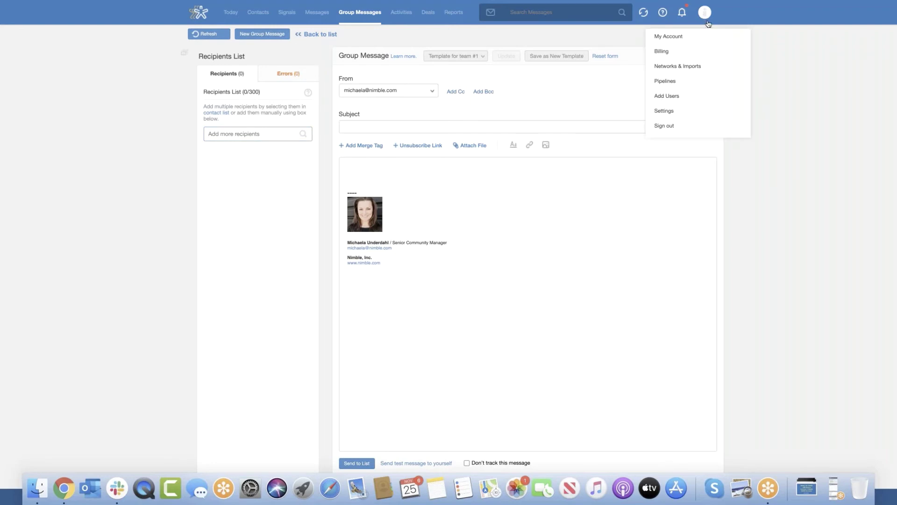
Step: Browse the Email Settings Signature, Unsubscribe List and Whitelisted tabs, then return to the Templates list
click(699, 112)
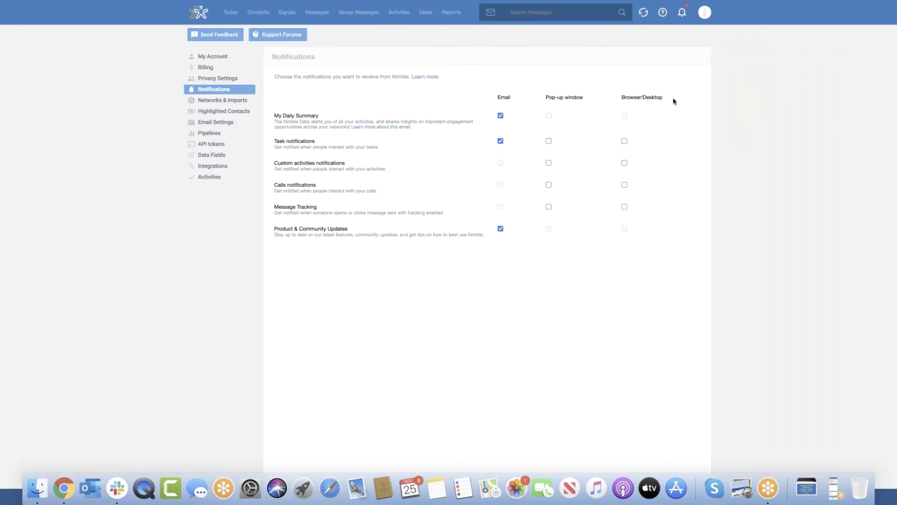
click(216, 122)
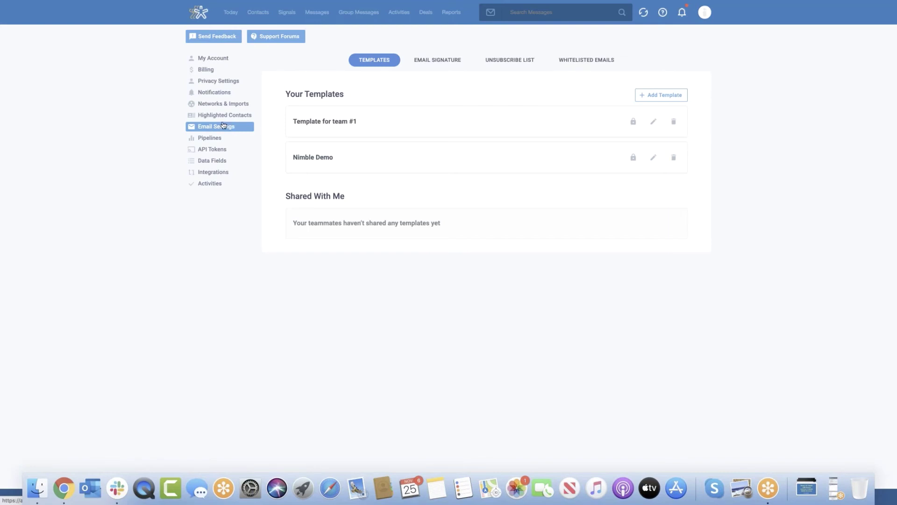
click(447, 62)
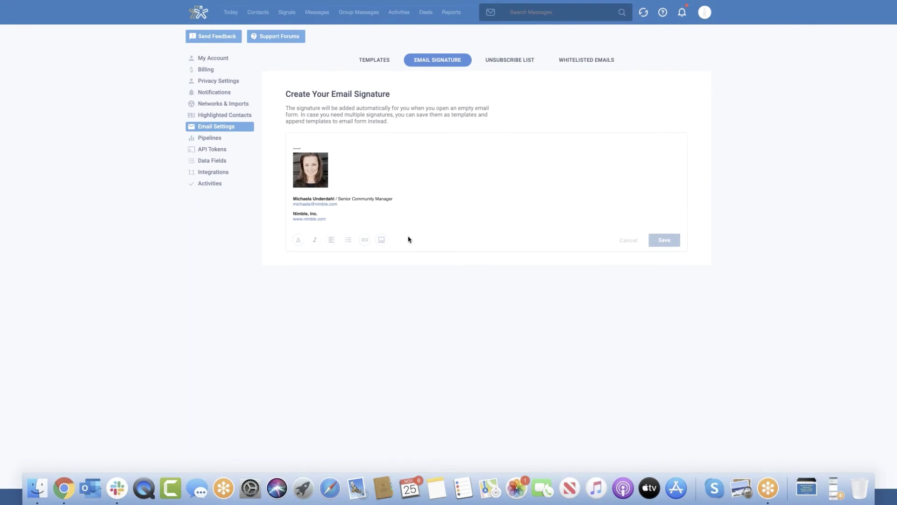
click(512, 65)
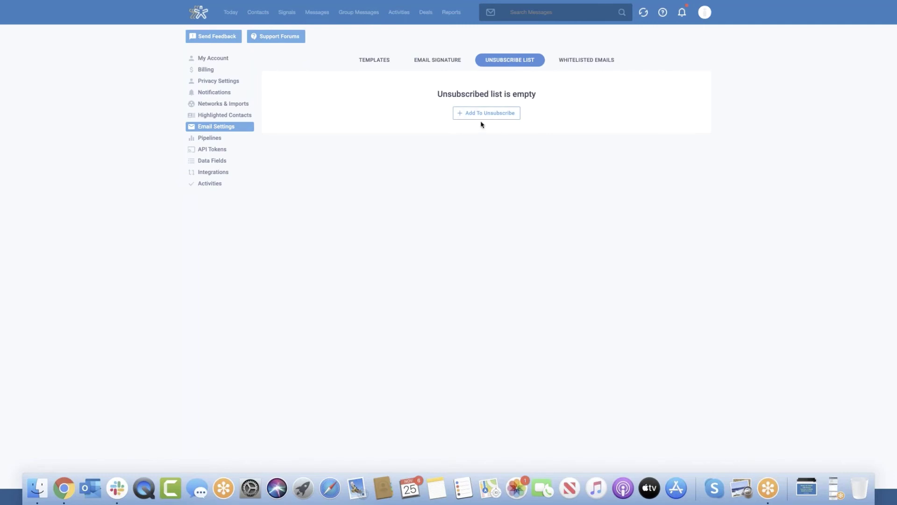
click(591, 67)
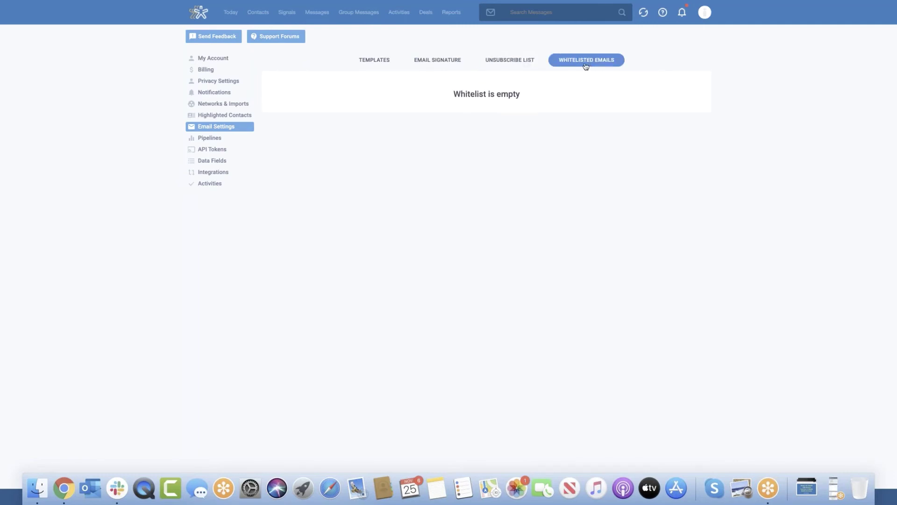
click(374, 64)
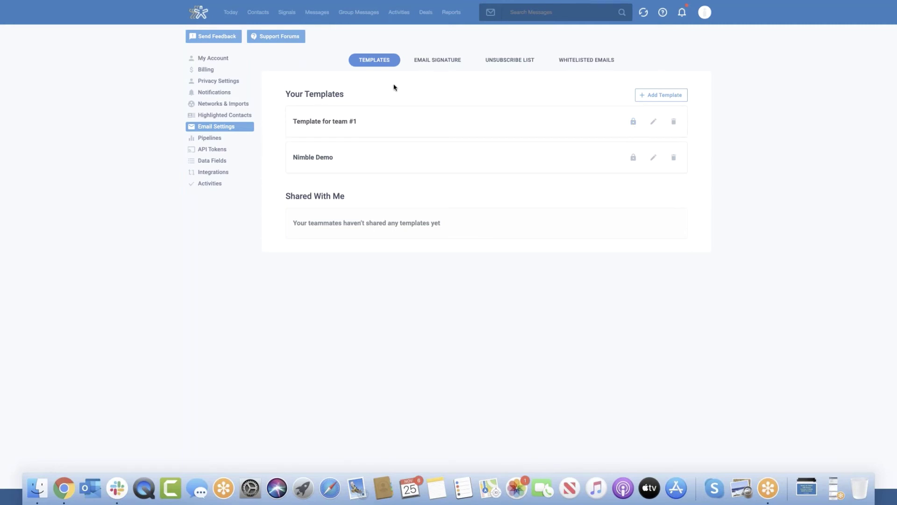
click(236, 182)
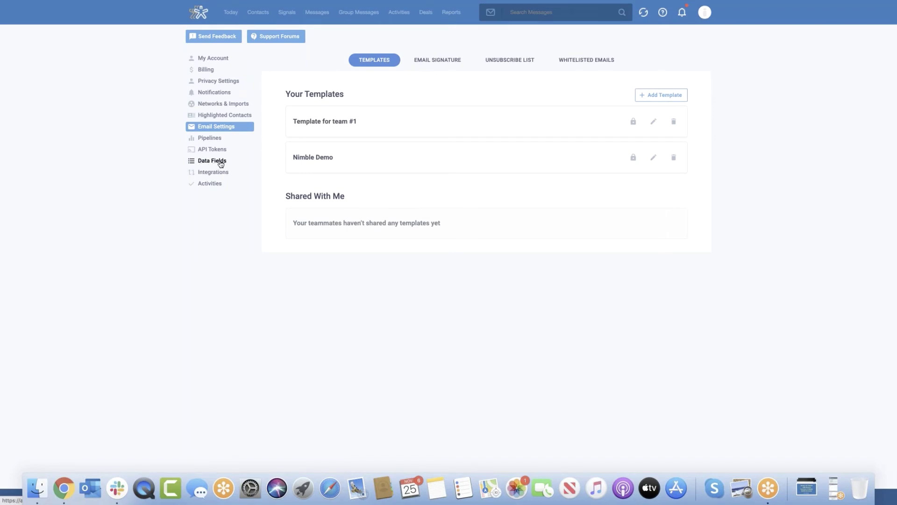
Step: Review the Purchase Info tab's custom fields, including Purchase Date, in Data Fields
click(204, 162)
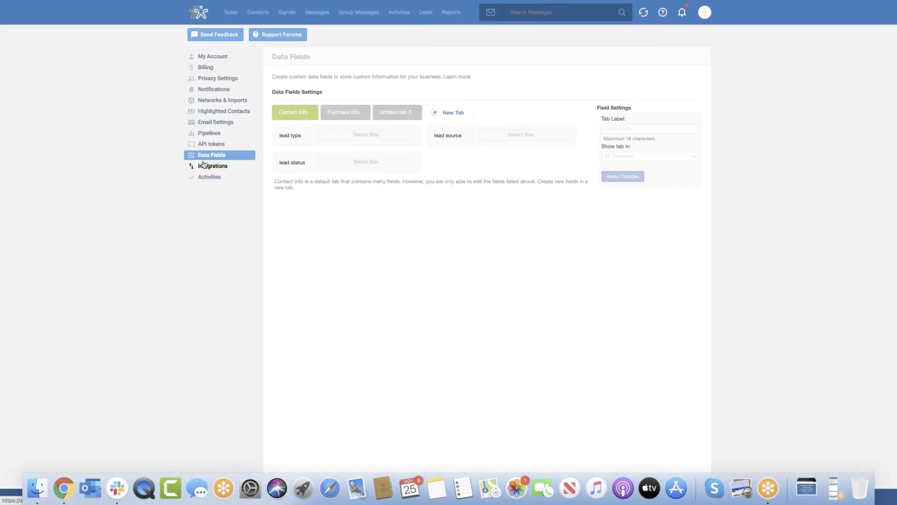
click(343, 114)
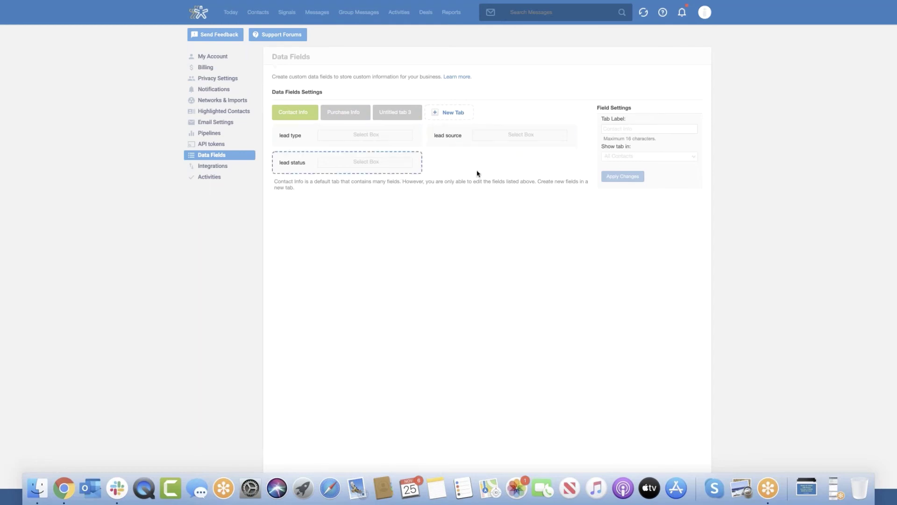
click(348, 115)
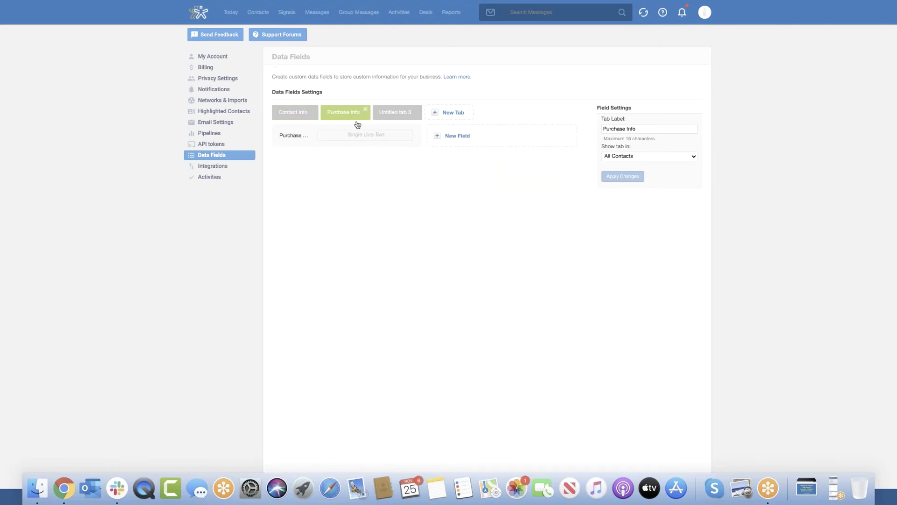
click(330, 139)
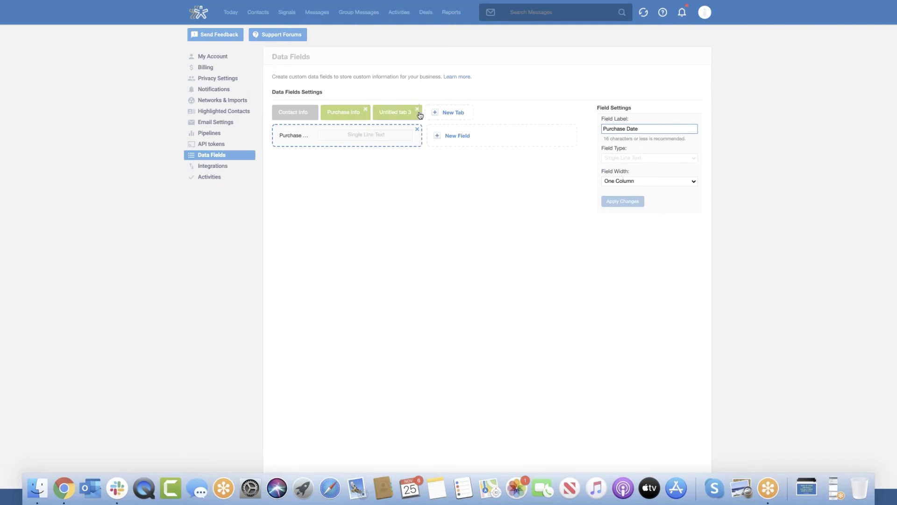
Step: Delete Untitled tab 3 and create a fresh custom fields tab
click(418, 111)
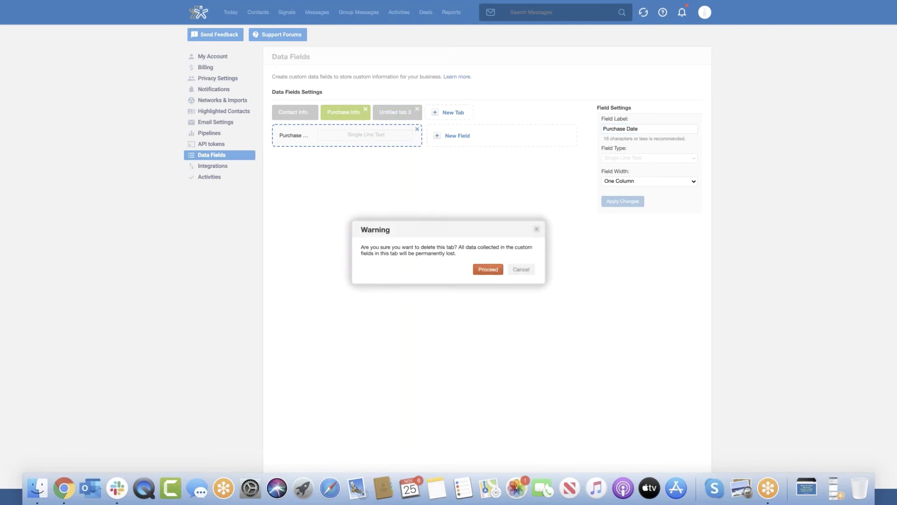
click(491, 270)
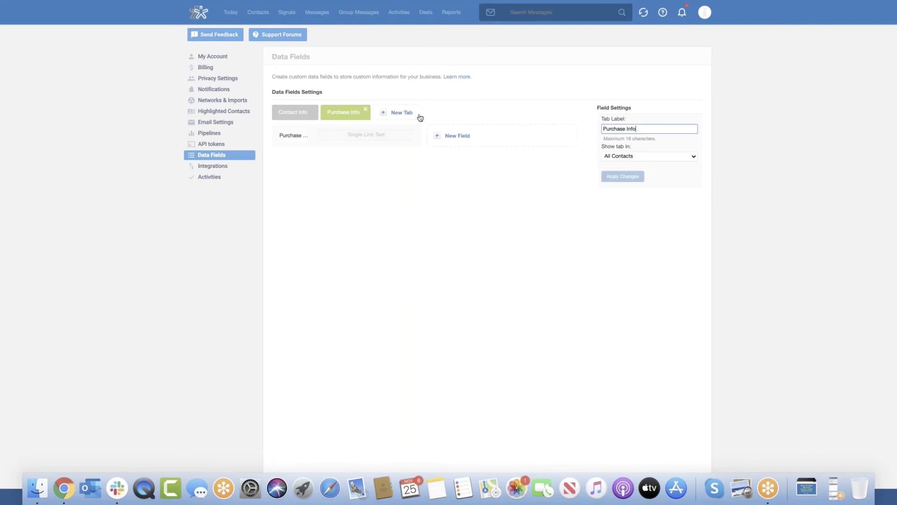
click(409, 116)
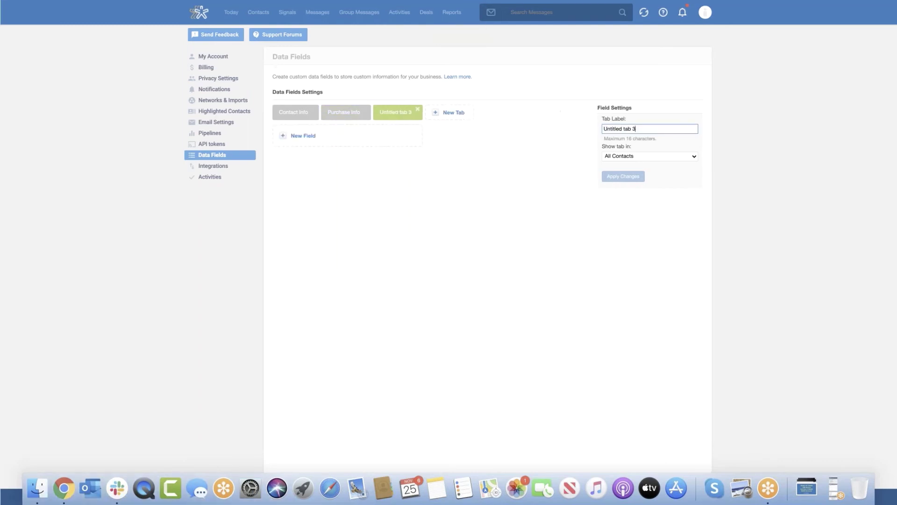
Step: Label the new tab 'Client PurchInfo', keep it shown in All Contacts, and apply the changes
drag(641, 129, 589, 129)
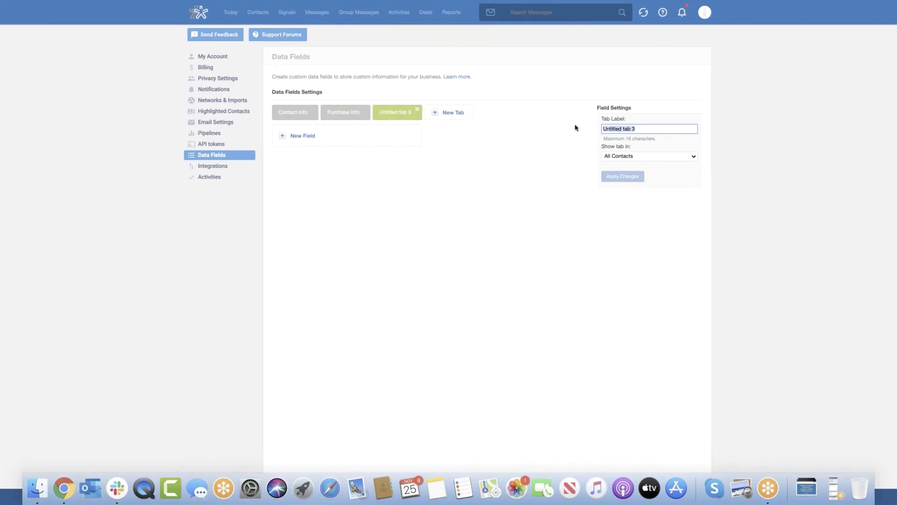
key(BackSpace)
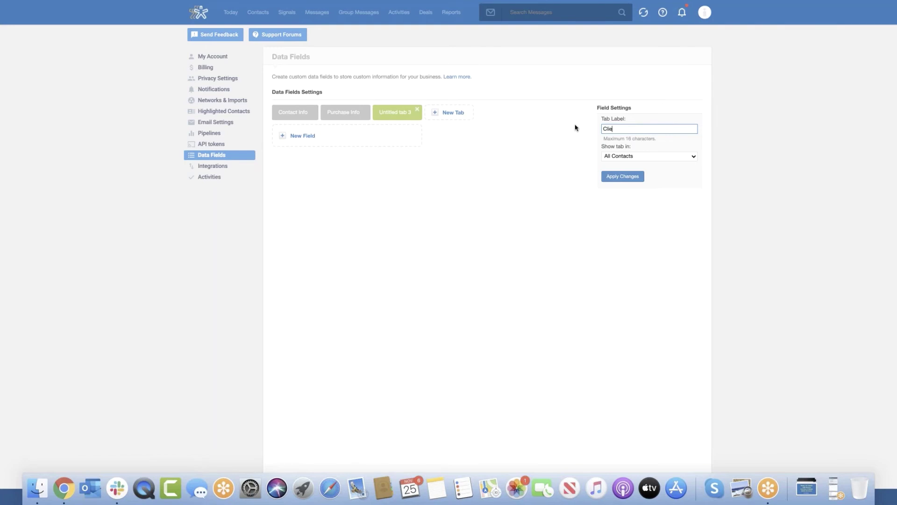
text(InPurch)
click(636, 158)
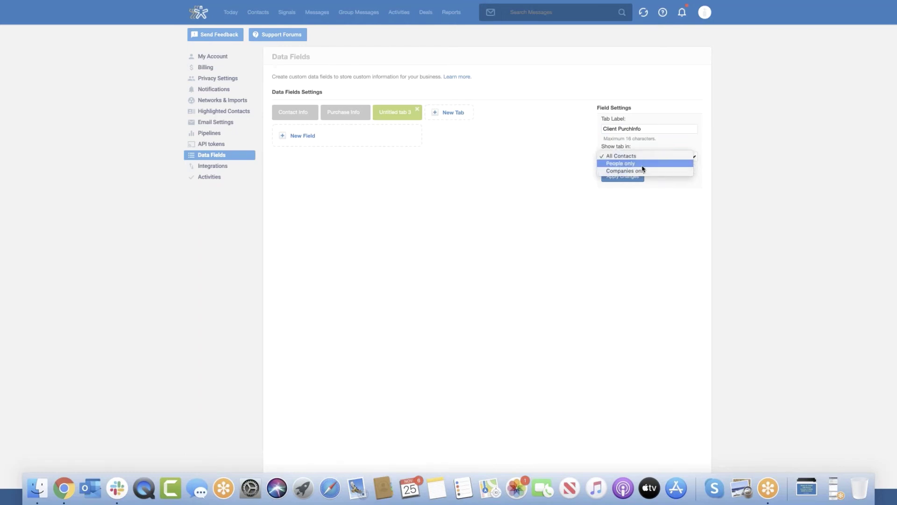
click(650, 194)
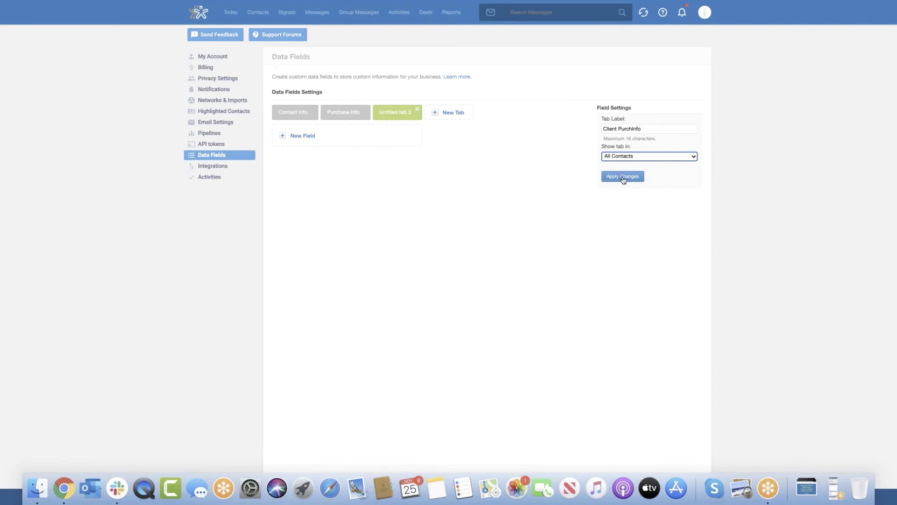
click(623, 180)
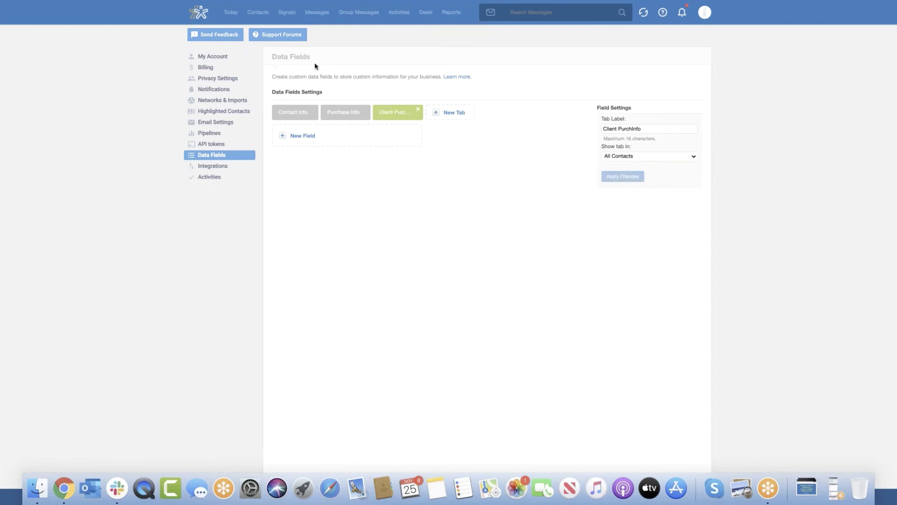
Step: Add a new field labelled 'Product Type' with field type Select Box
click(302, 136)
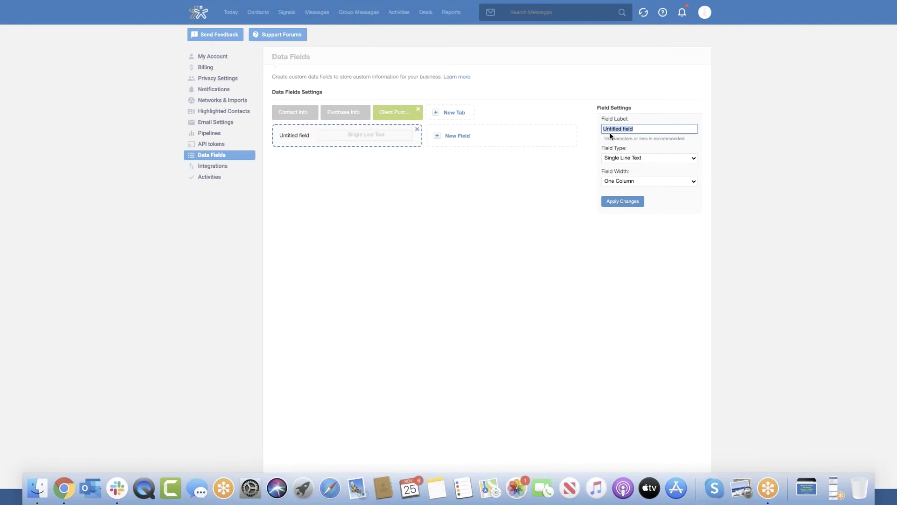
text(Product Type)
click(649, 160)
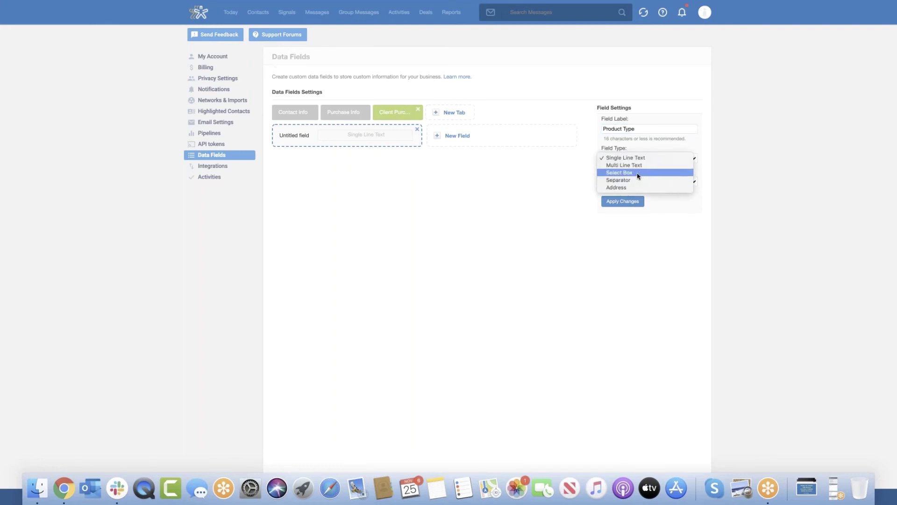
click(638, 176)
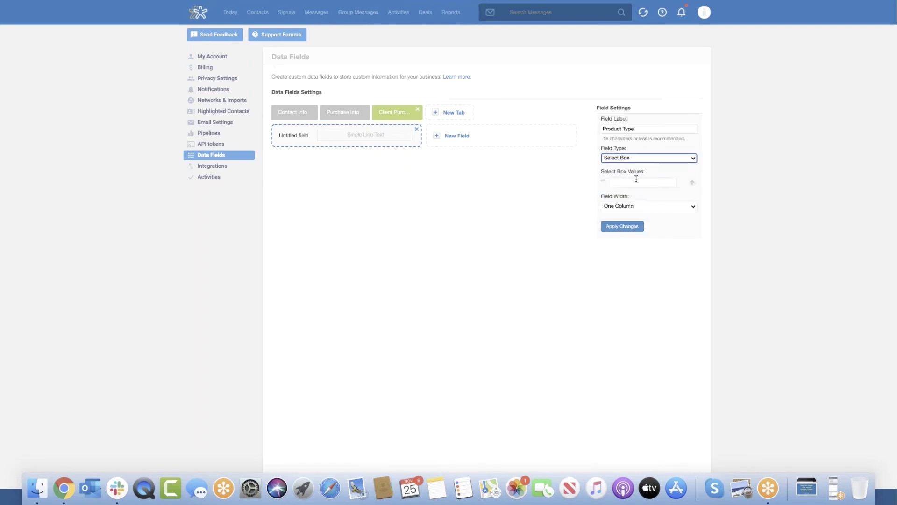
Step: Give it options Business, Contact and Prospector at one-column width, save, and start another field
click(637, 178)
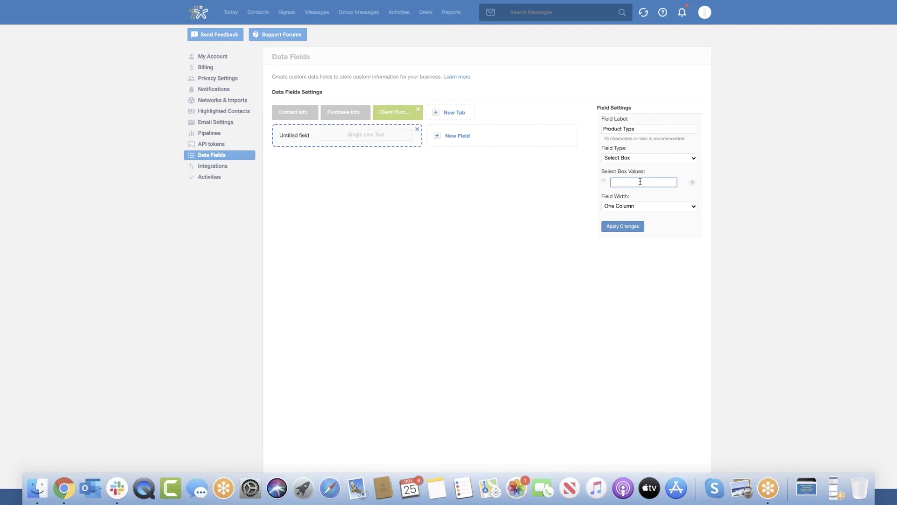
text(ness)
click(693, 182)
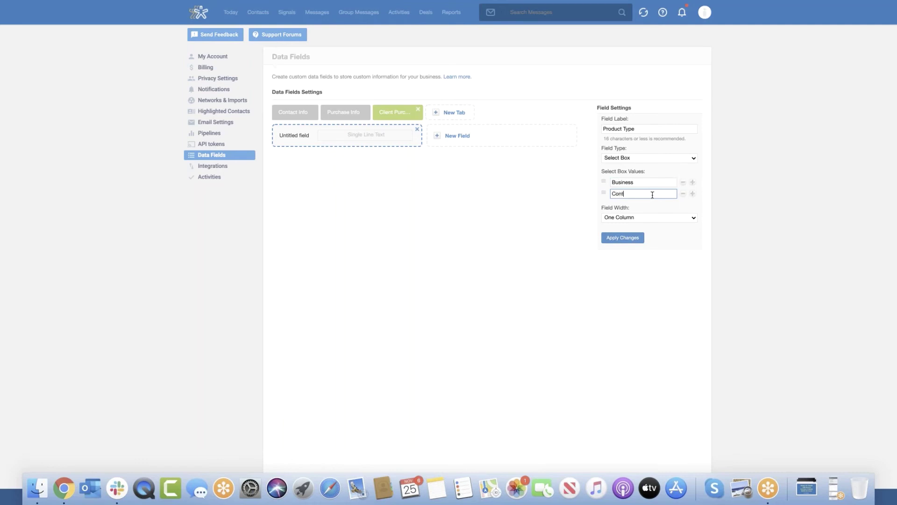
click(693, 193)
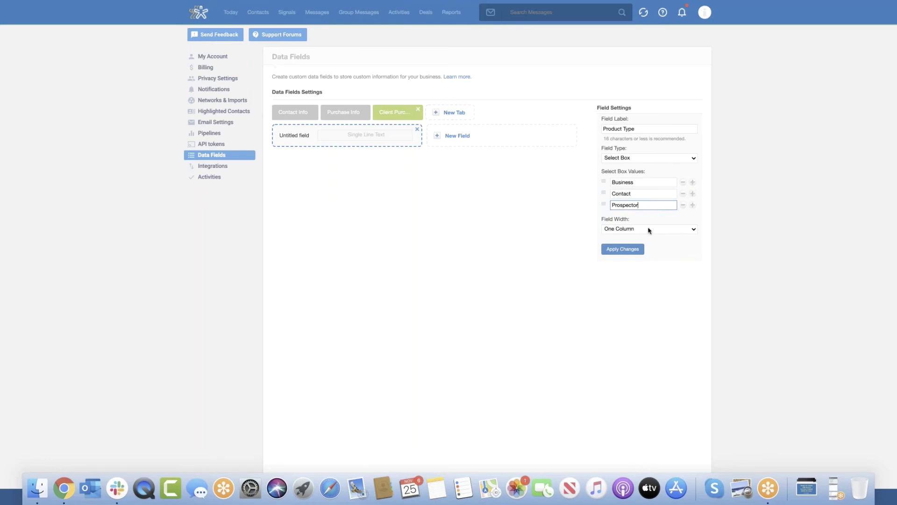
click(649, 230)
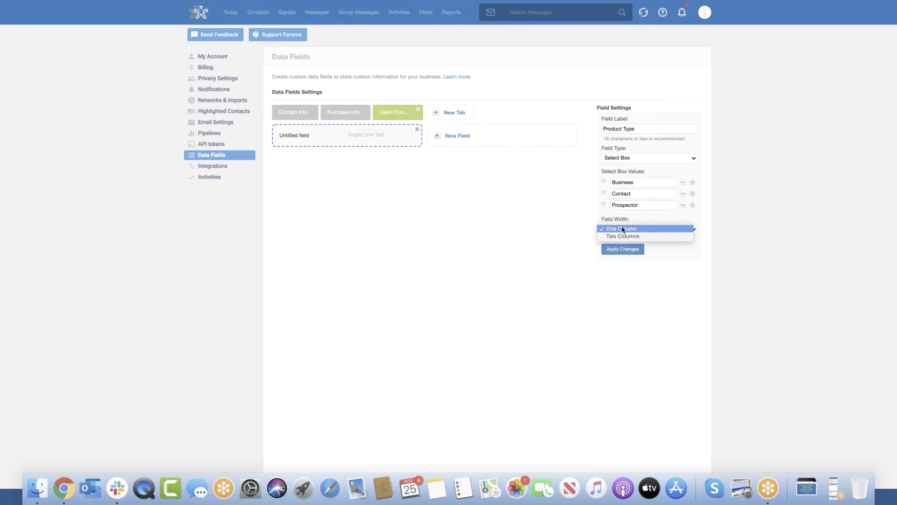
click(639, 253)
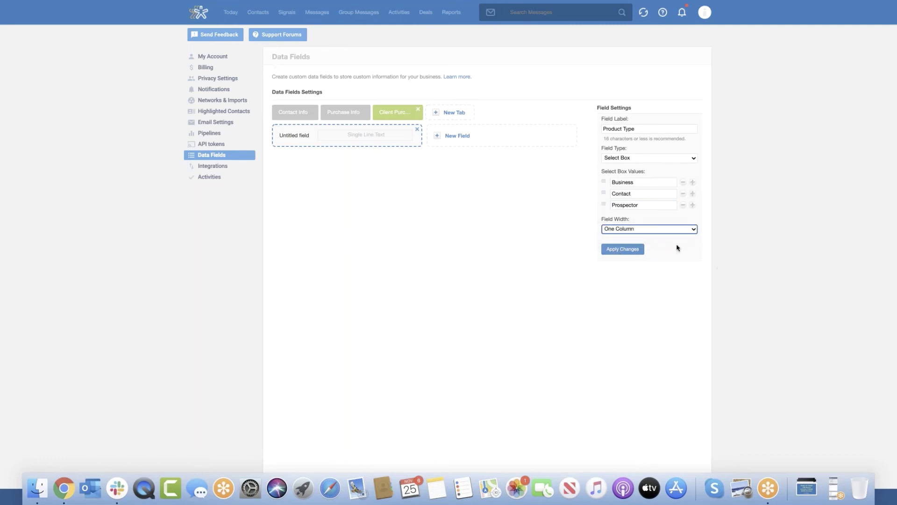
click(624, 253)
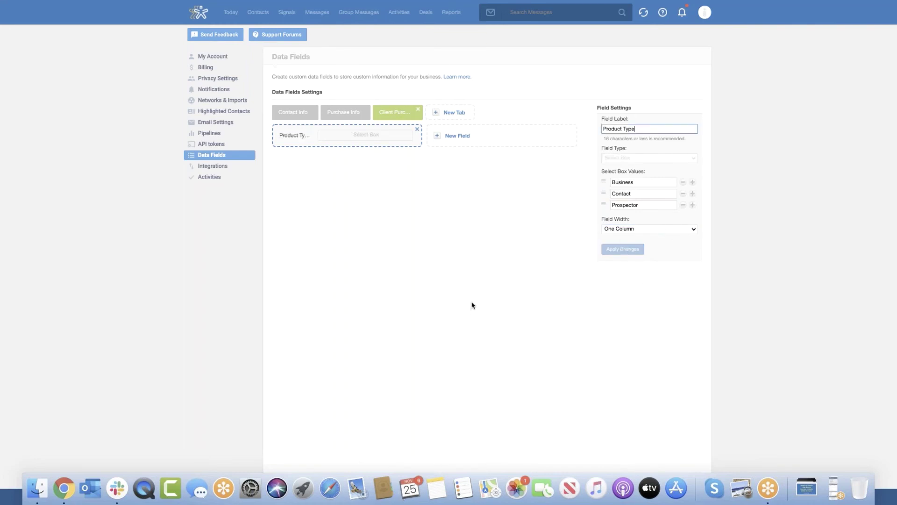
click(479, 140)
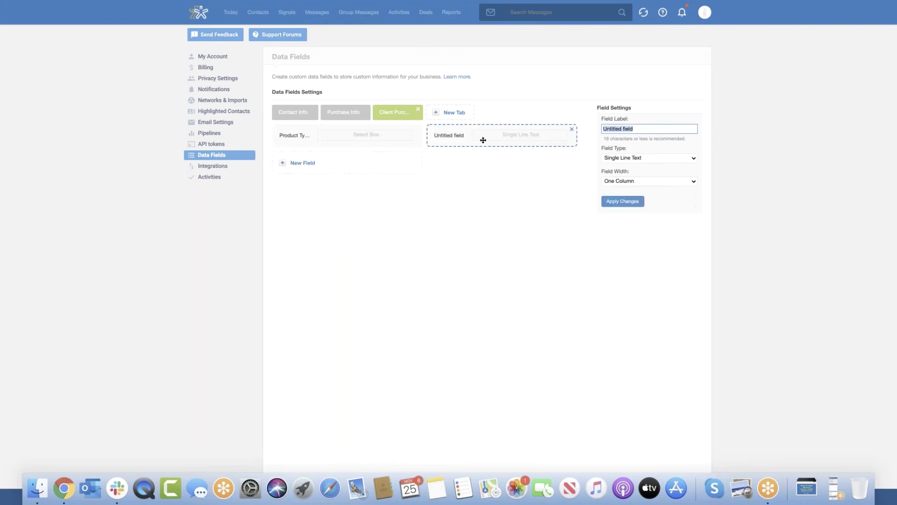
Step: Go to Contacts and open the first recently viewed contact on its Data Fields tab
click(639, 158)
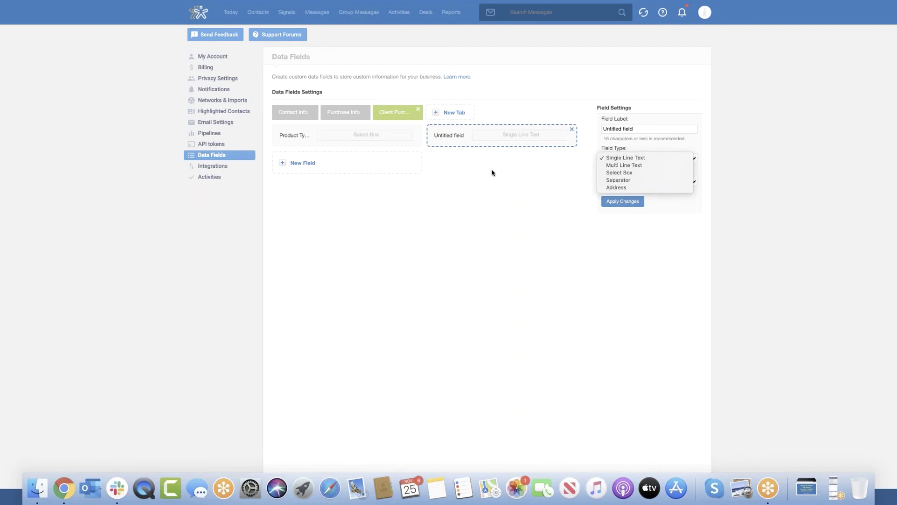
click(256, 14)
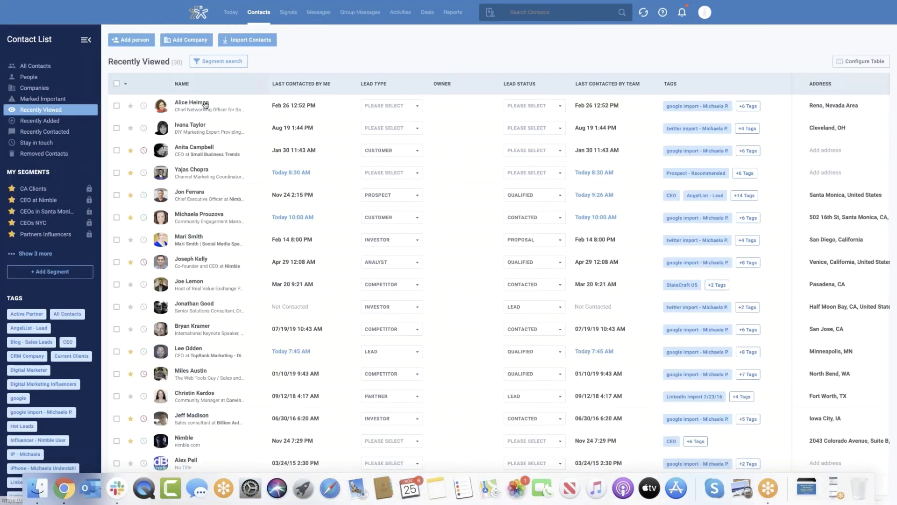
click(202, 103)
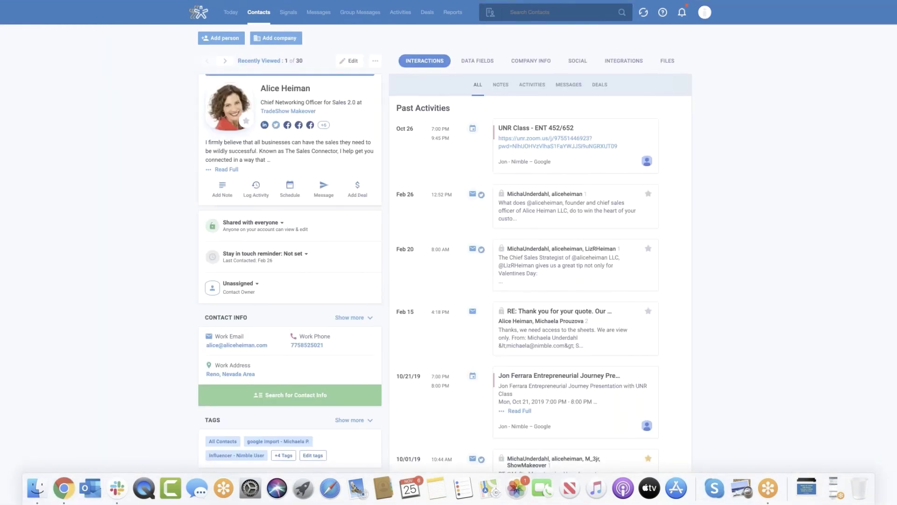
click(478, 61)
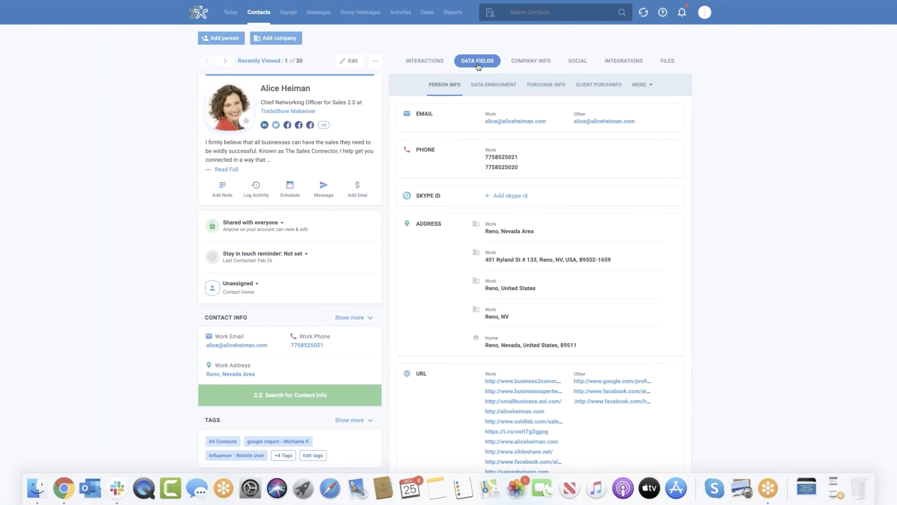
scroll(514, 75, down, 1)
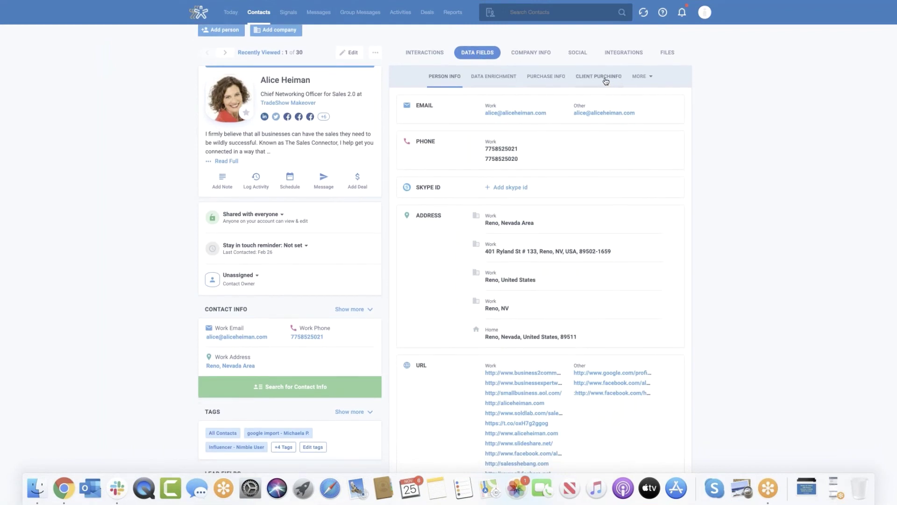
Step: Set this contact's Client PurchInfo Product Type to Business, then return to Contacts
click(606, 81)
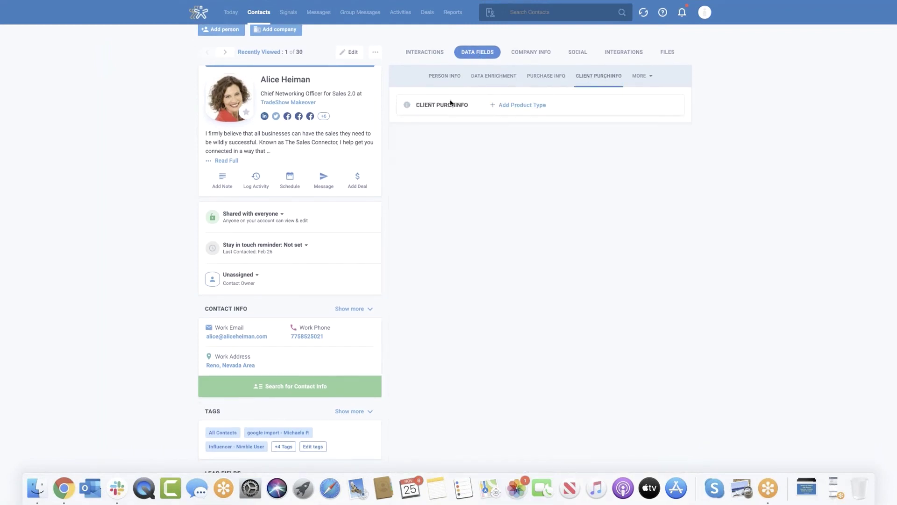
click(524, 106)
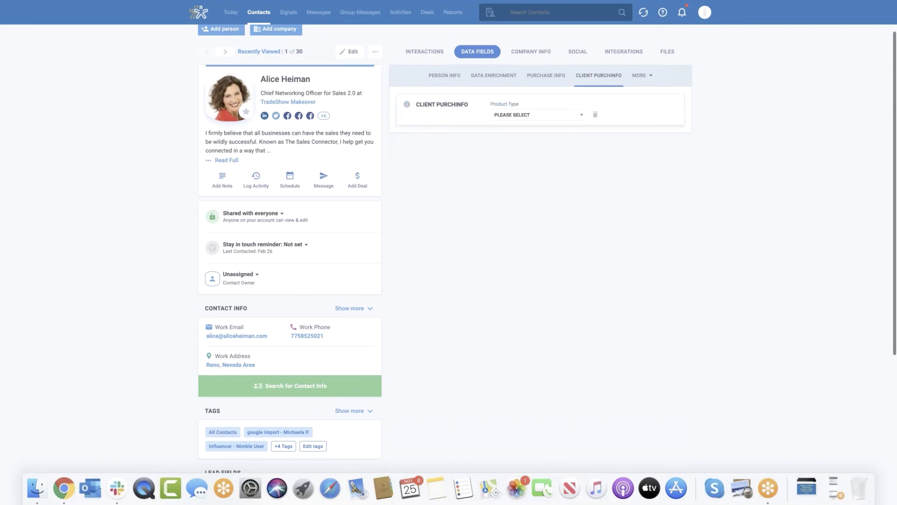
click(553, 118)
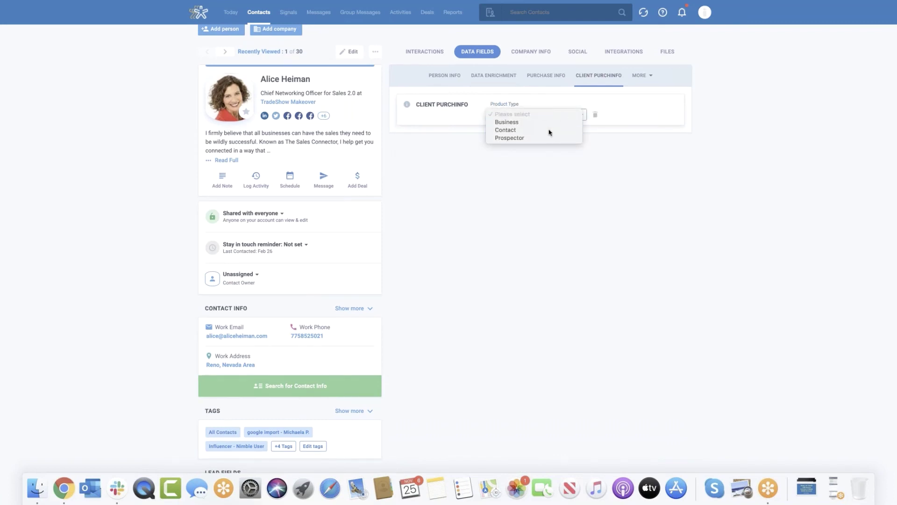
click(522, 126)
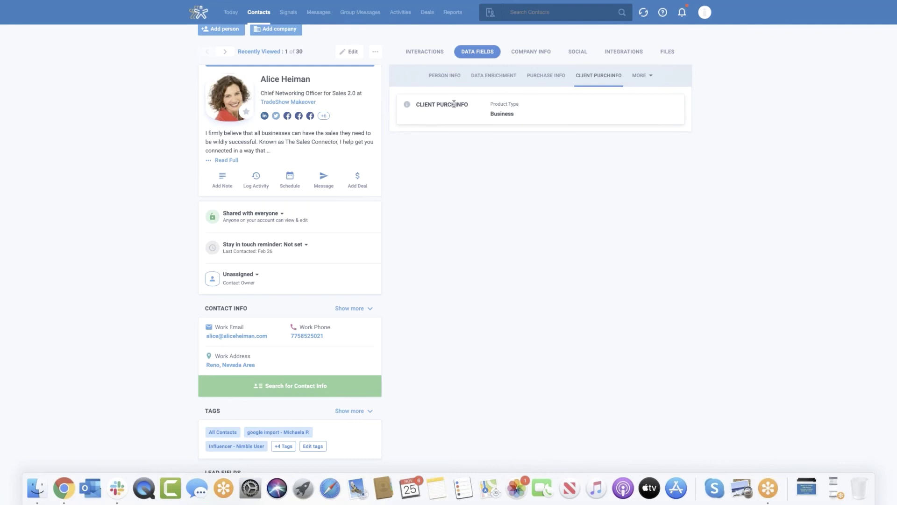
scroll(515, 122, up, 1)
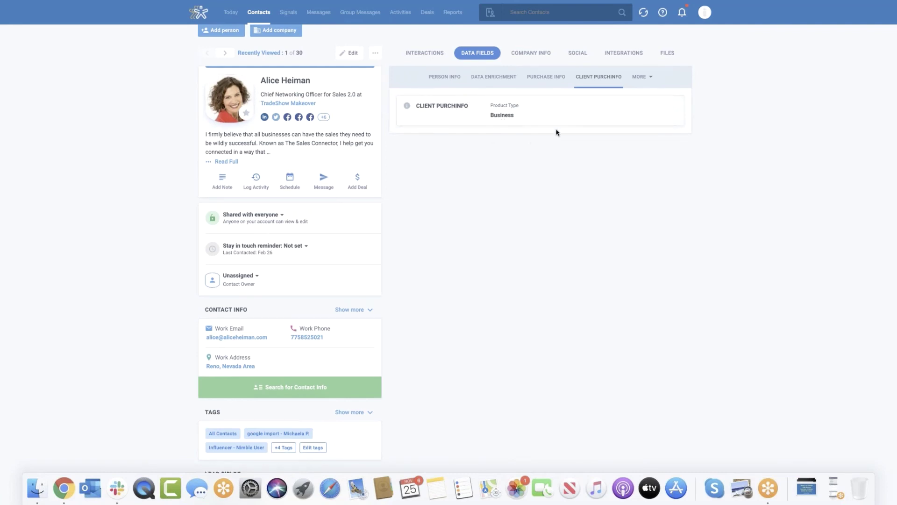
click(261, 15)
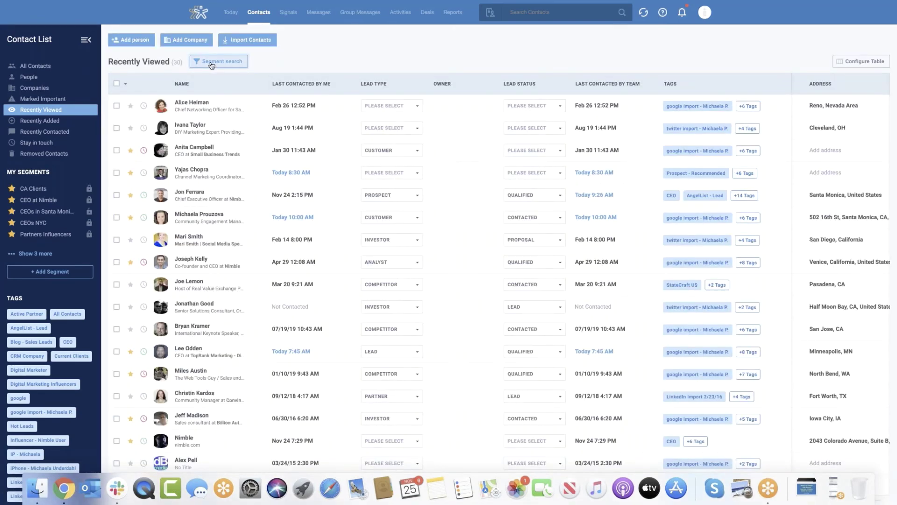
Step: Start a new segment search and pick Product type as the contact filter field
click(211, 65)
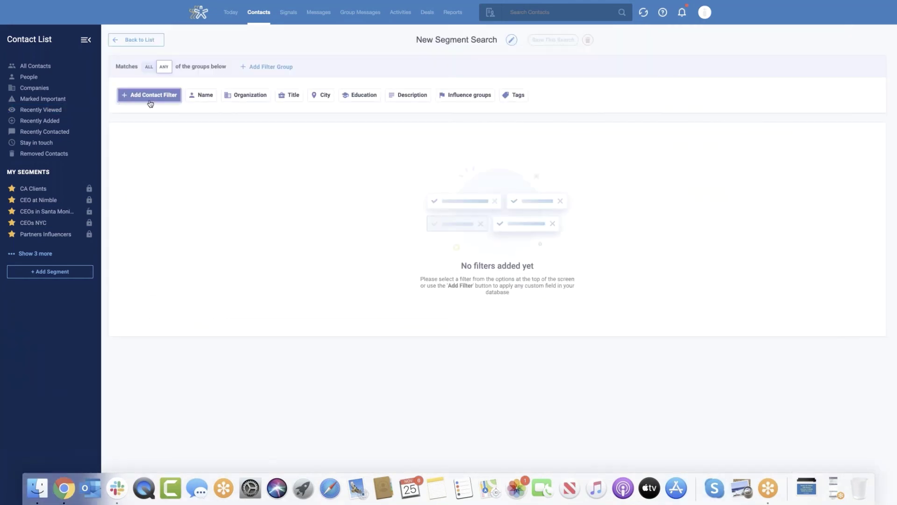
click(152, 103)
click(168, 134)
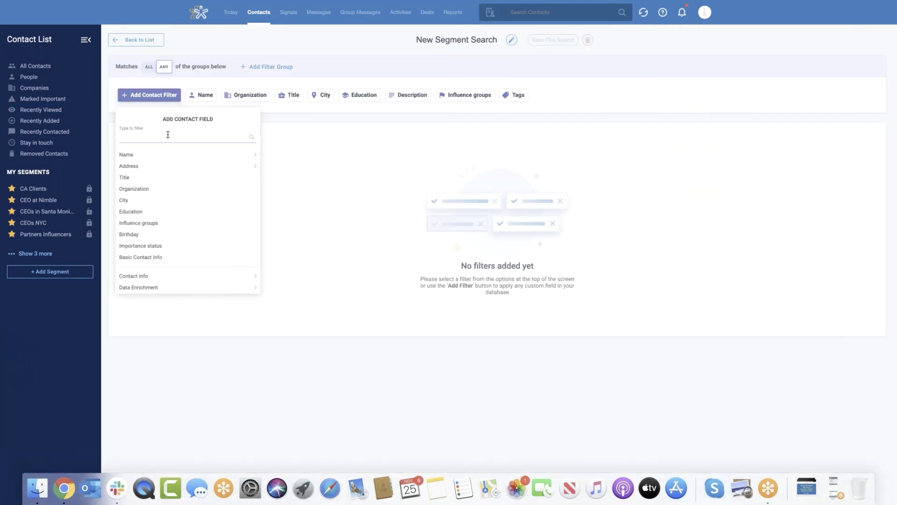
text(pu)
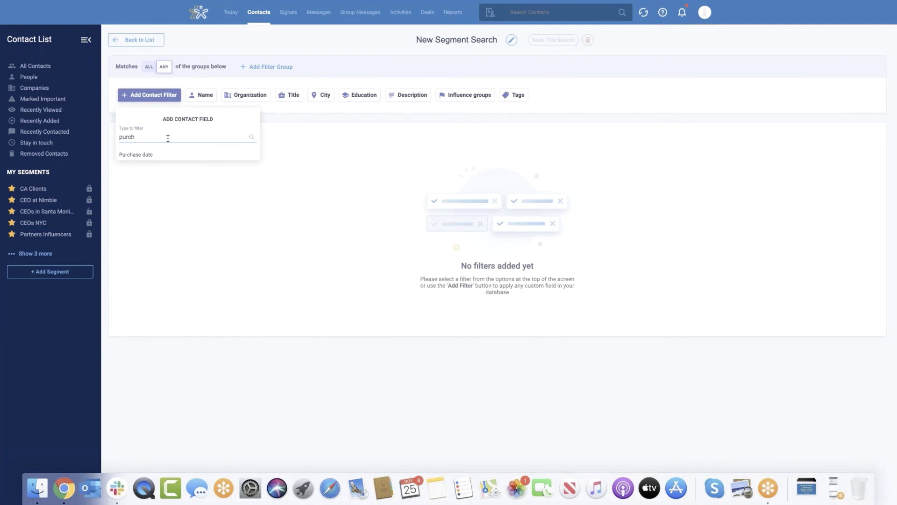
text(rch)
key(BackSpace)
key(BackSpace)
key(BackSpace)
key(BackSpace)
key(BackSpace)
text(info)
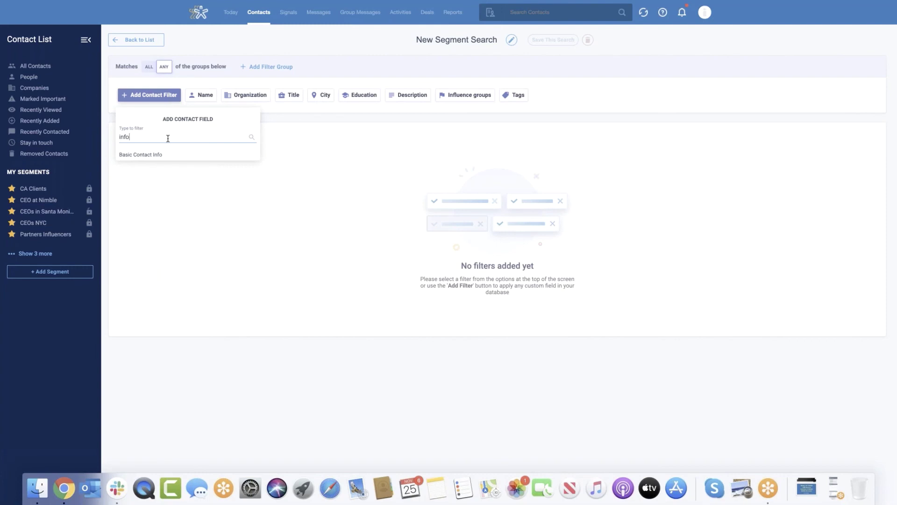
key(super+a)
key(BackSpace)
text(pro)
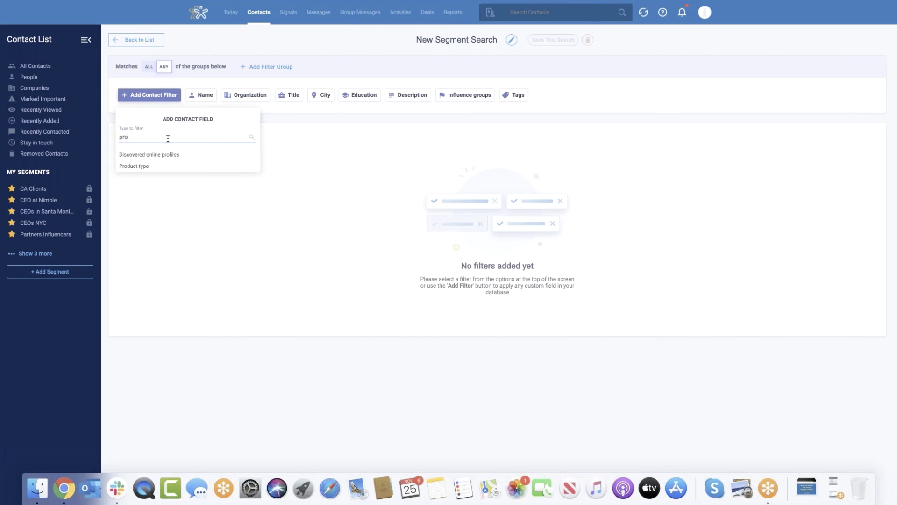
click(161, 166)
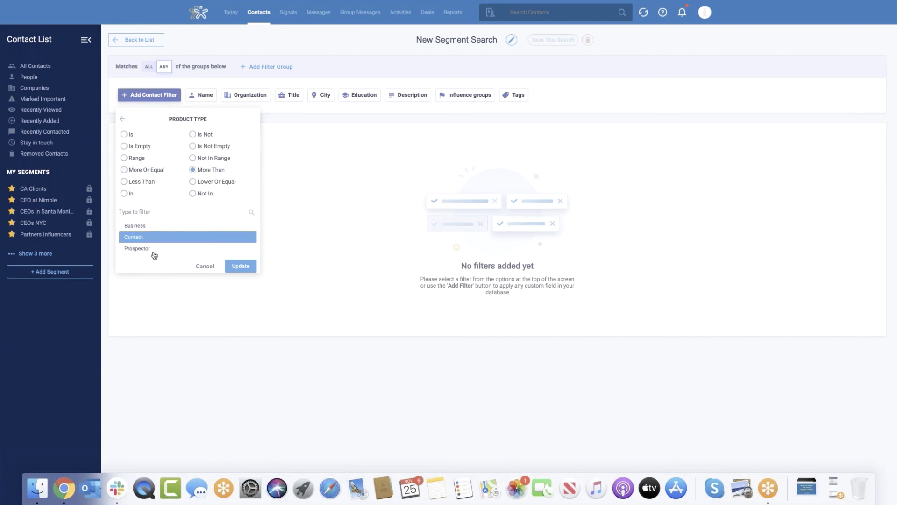
Step: Apply a Product type More Than 'Business' filter (0 contacts), then remove it
click(144, 228)
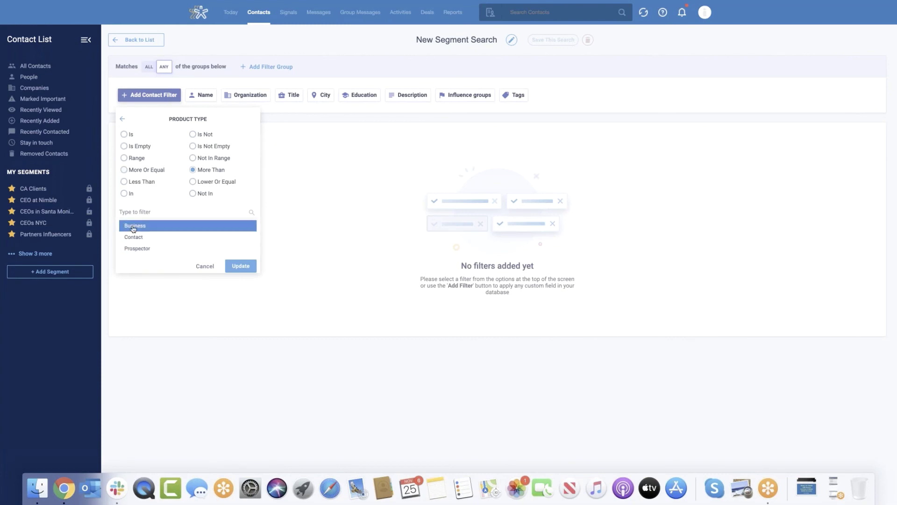
click(241, 266)
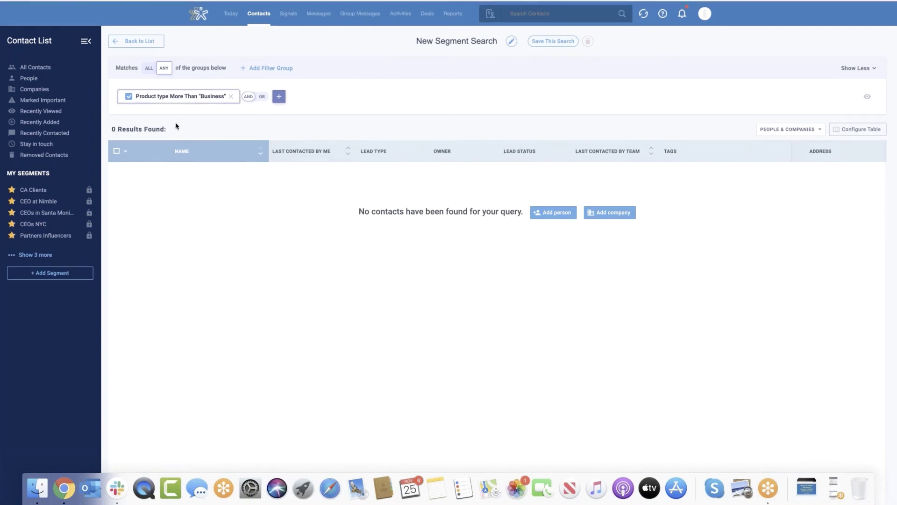
click(230, 96)
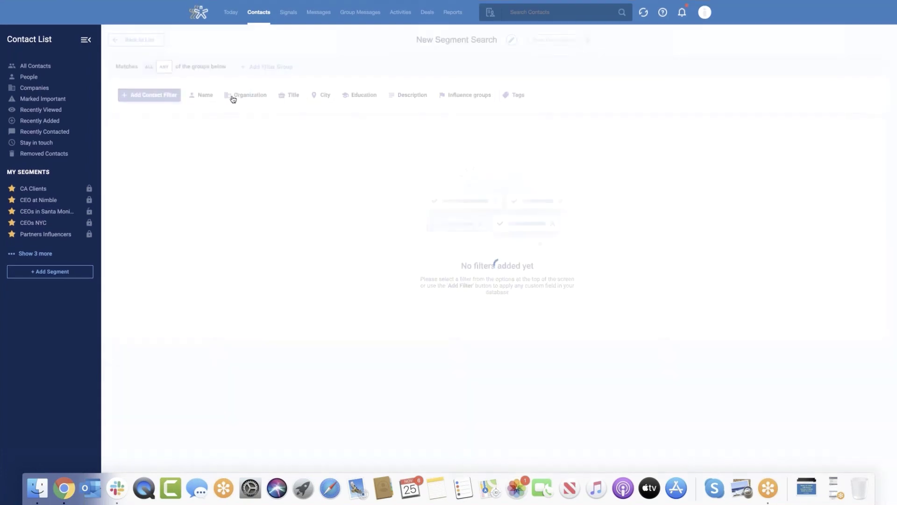
Step: Open the first Recently Viewed contact and confirm its Client PurchInfo Product Type reads Business
click(38, 67)
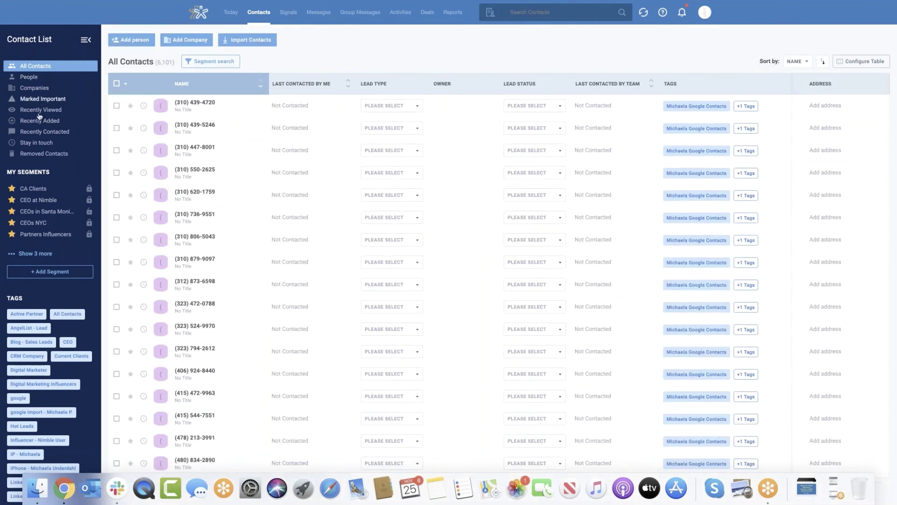
click(40, 113)
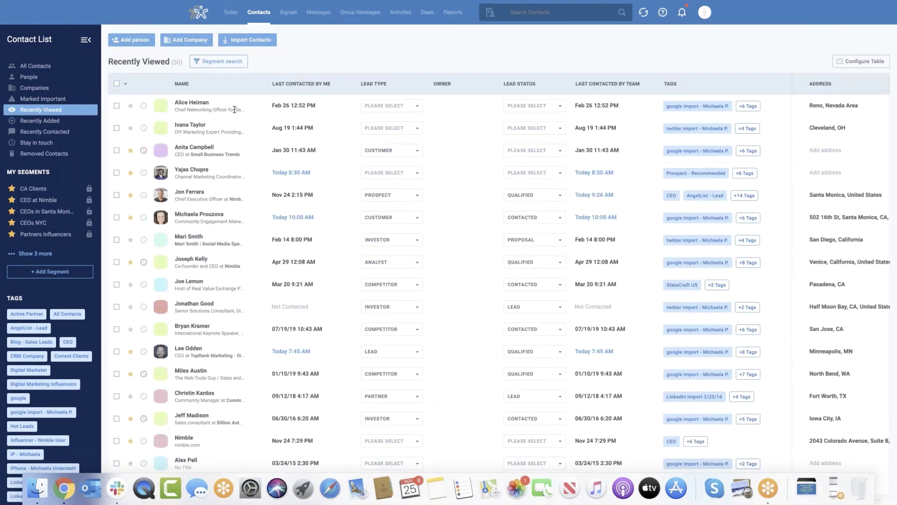
click(191, 104)
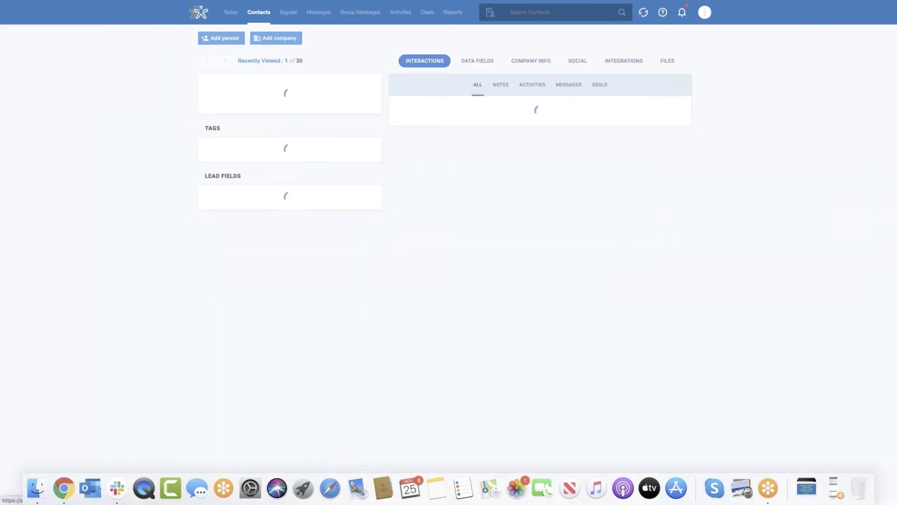
click(477, 62)
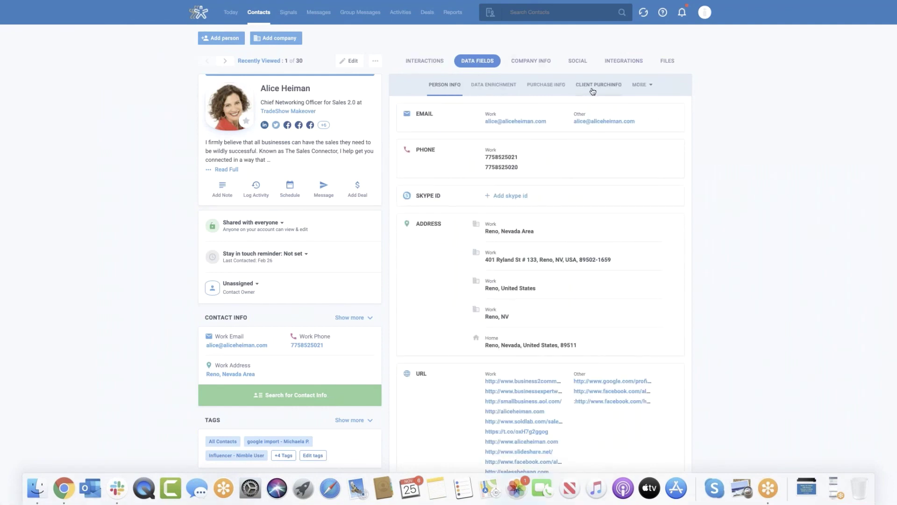
click(547, 85)
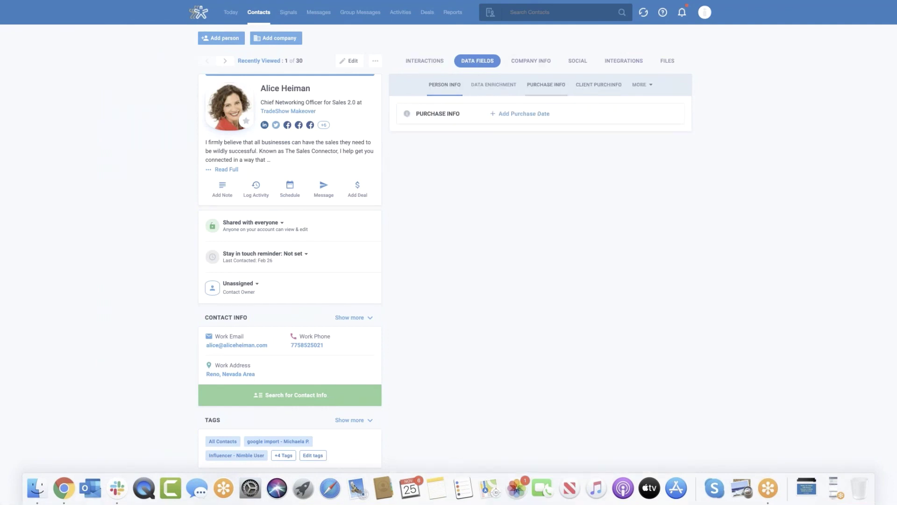
click(536, 114)
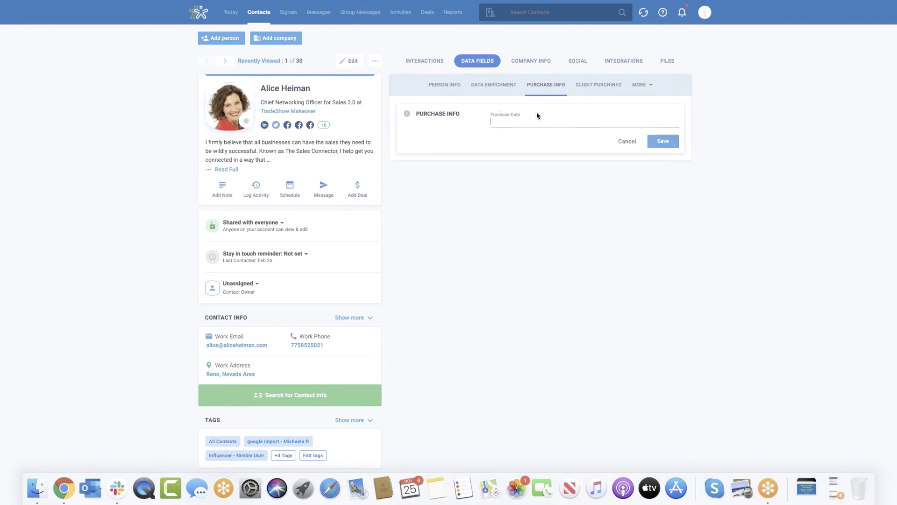
click(597, 85)
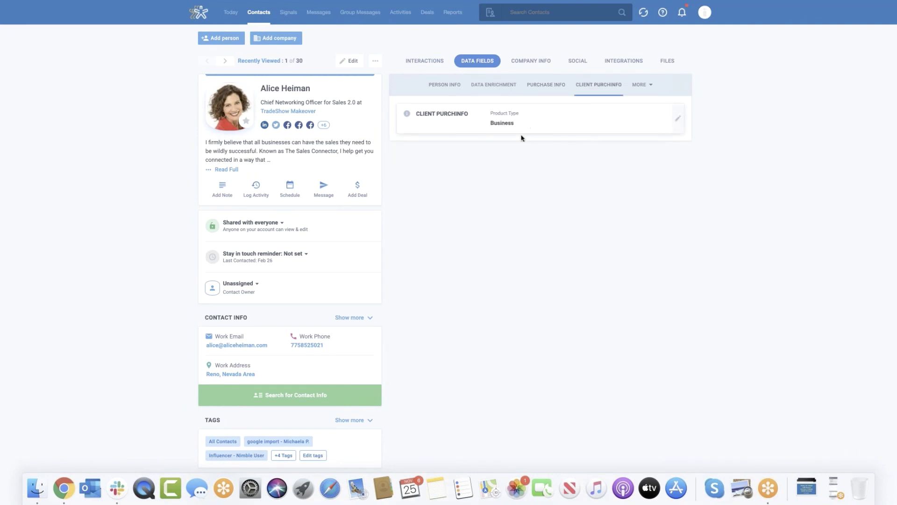
click(264, 16)
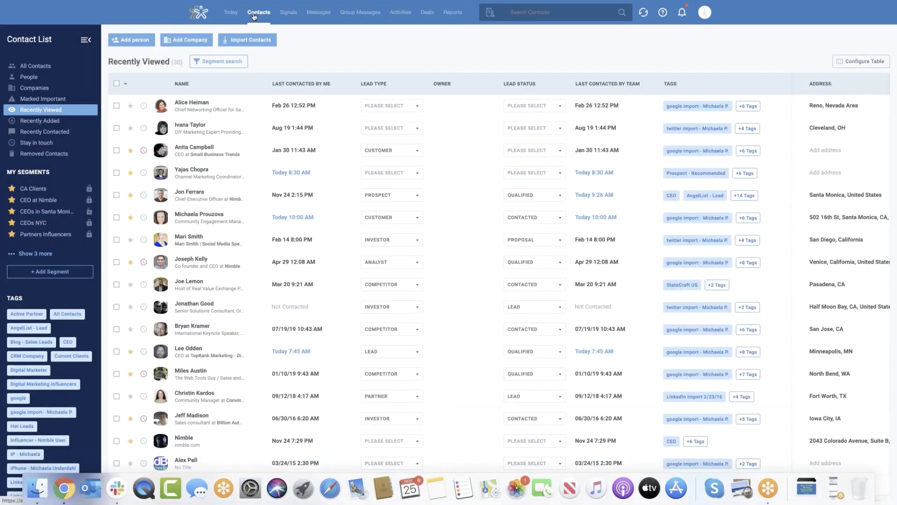
click(209, 65)
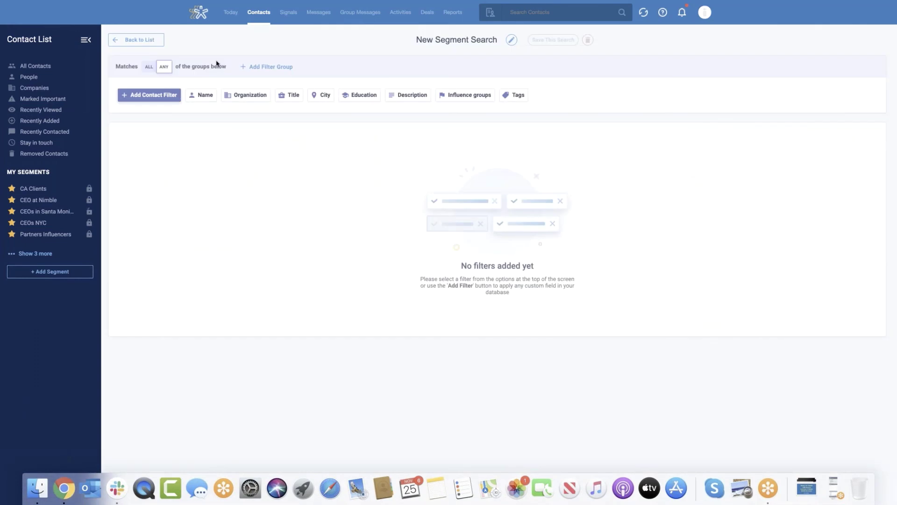
click(148, 95)
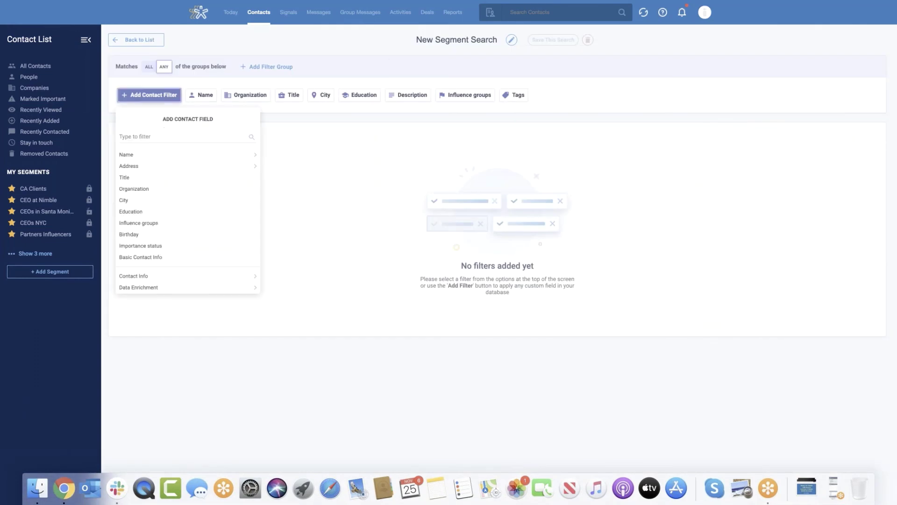
click(155, 134)
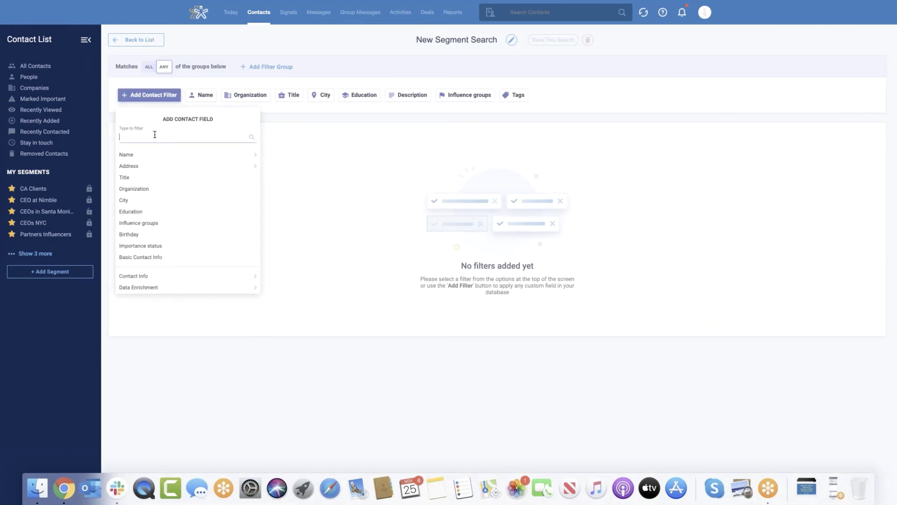
text(prod)
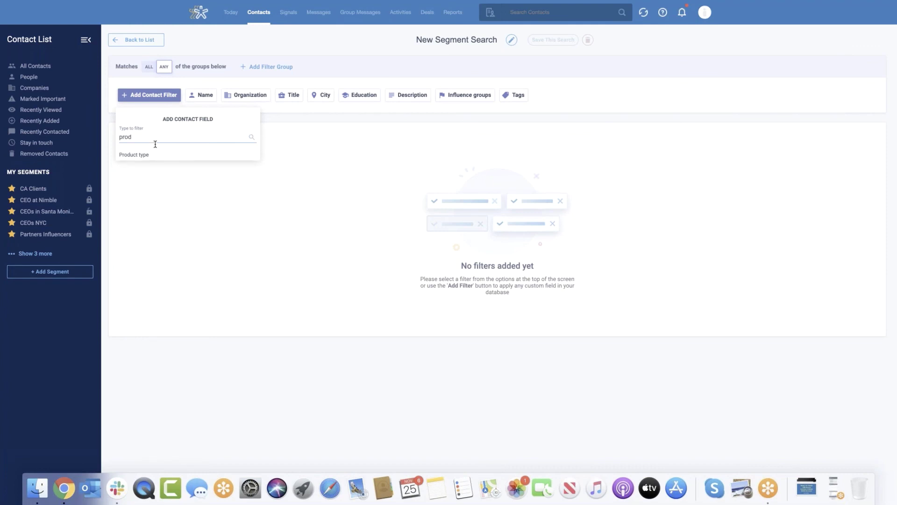
click(134, 154)
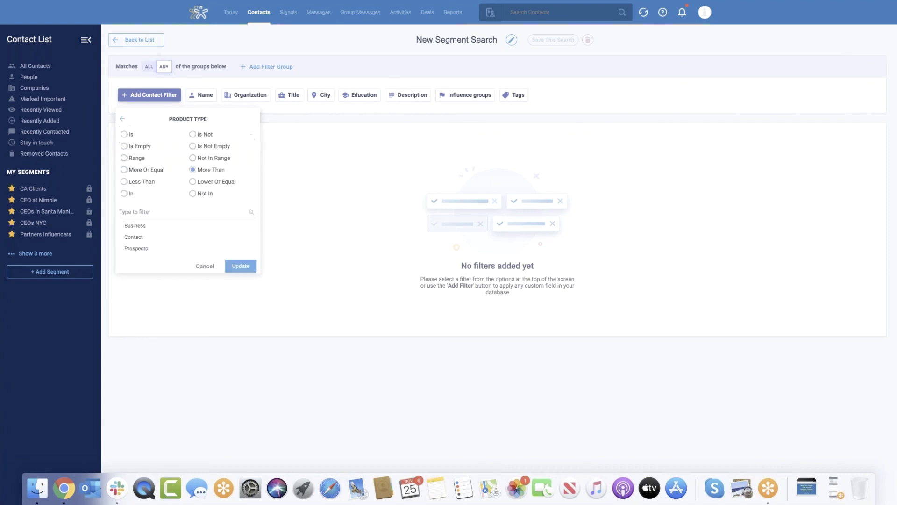
click(135, 226)
click(241, 266)
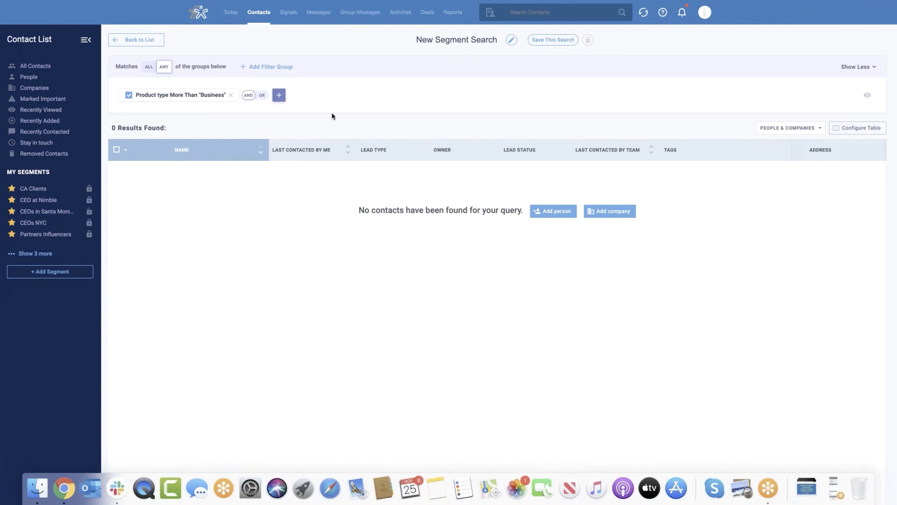
click(118, 43)
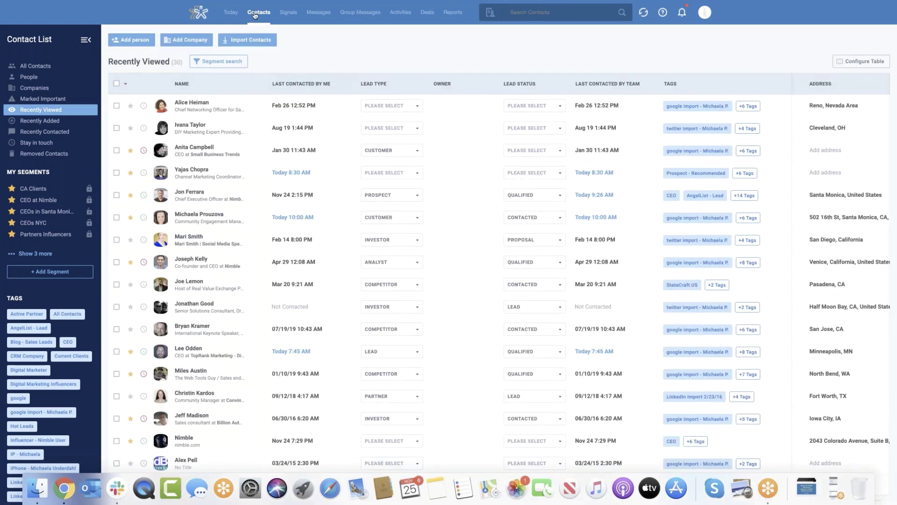
Step: Show the first contact's System data fields: created 02/23/16, modified Today
click(192, 103)
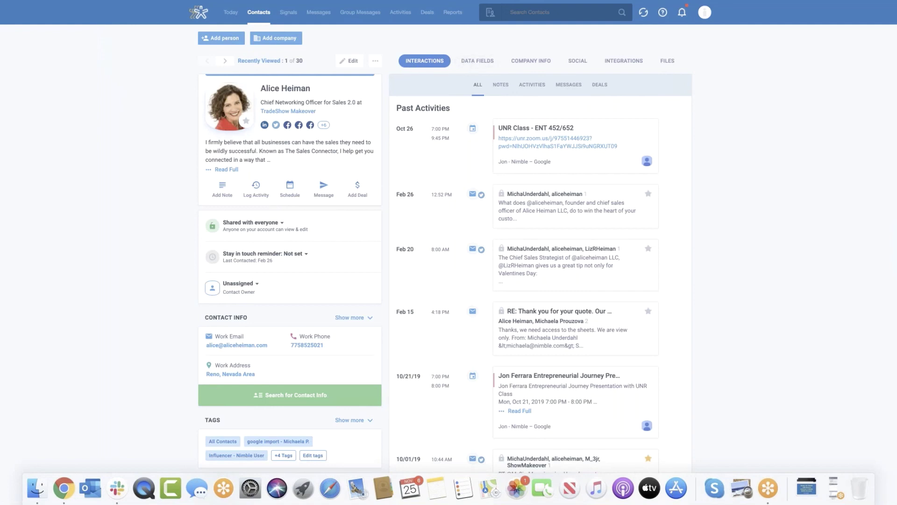
click(477, 60)
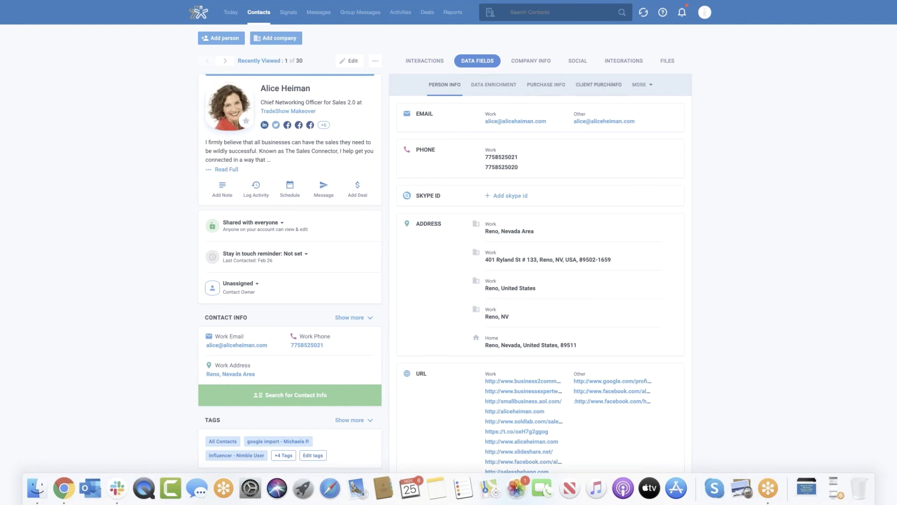
click(650, 87)
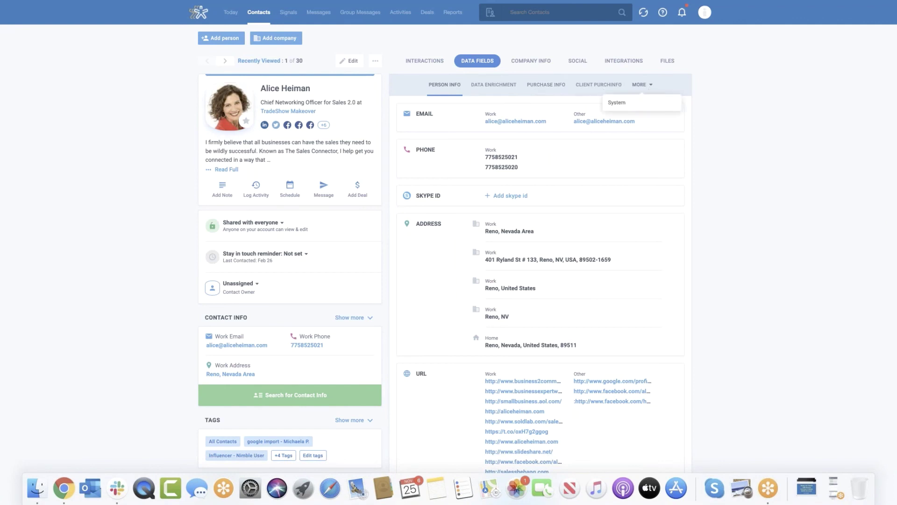
click(718, 85)
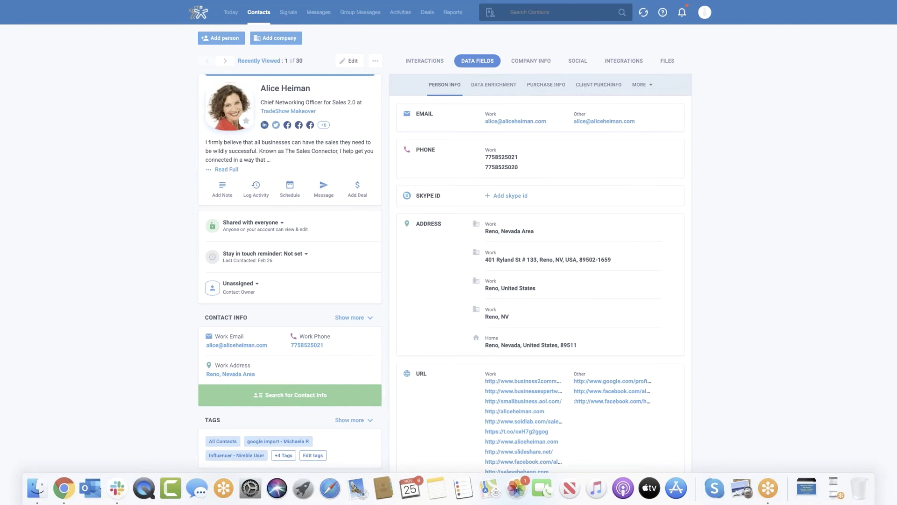
click(651, 88)
click(621, 105)
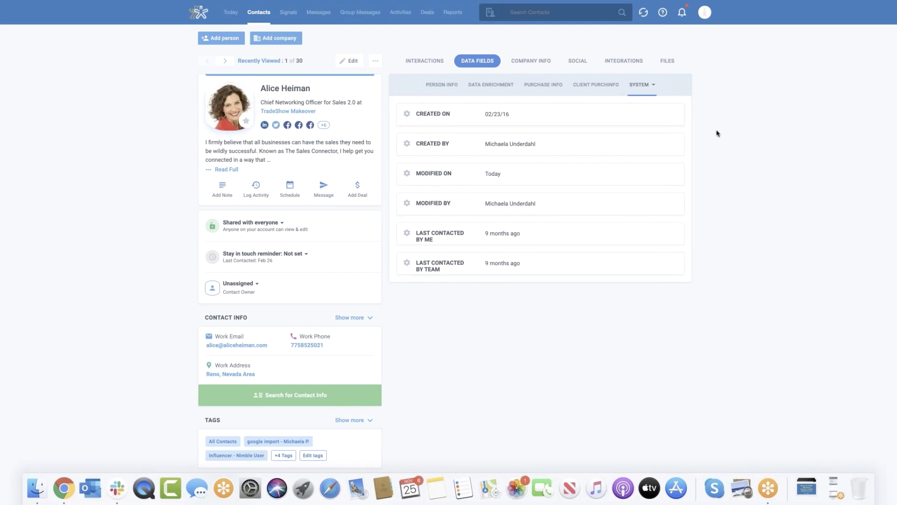
scroll(717, 132, up, 1)
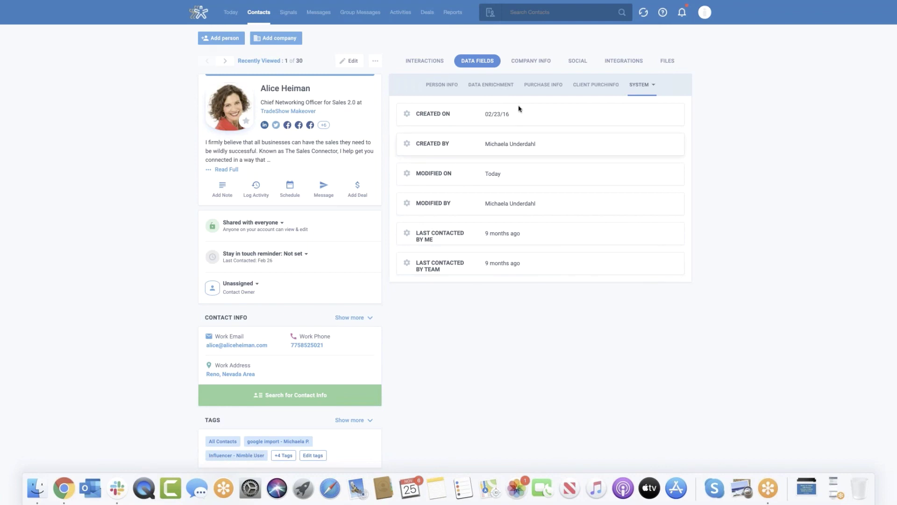
Step: Exit browser full screen and switch to the Google Slides presentation tab
mouse_move(365, 2)
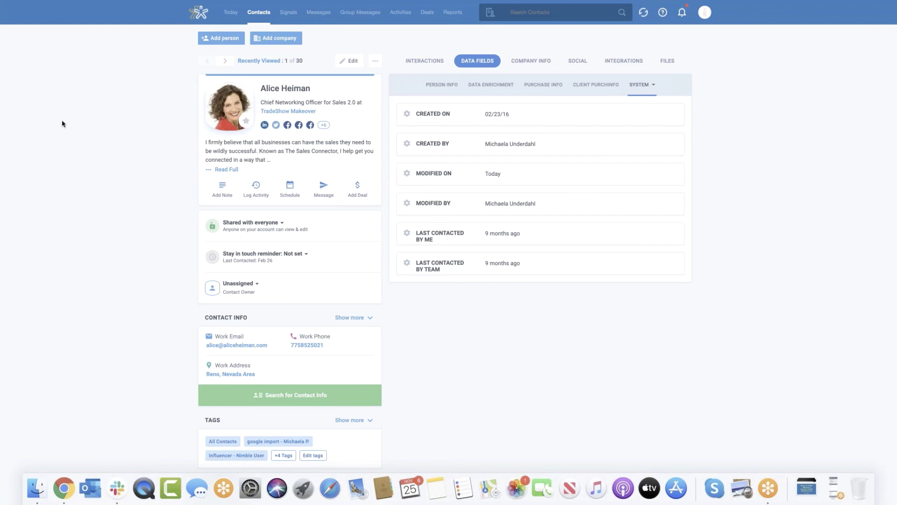
mouse_move(24, 2)
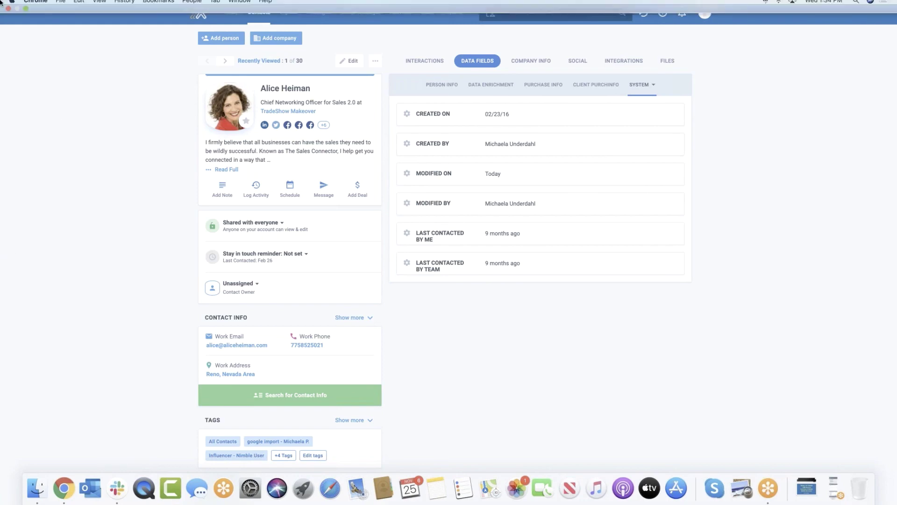
click(26, 16)
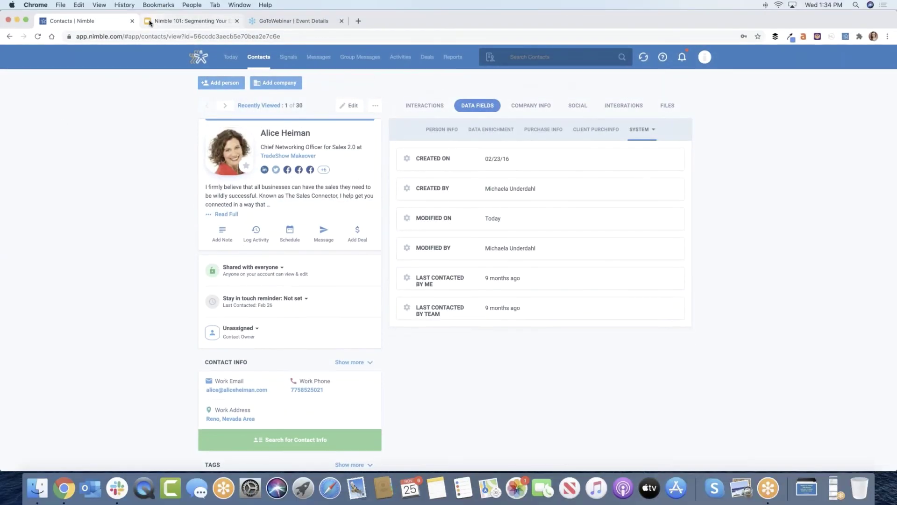
key(super+2)
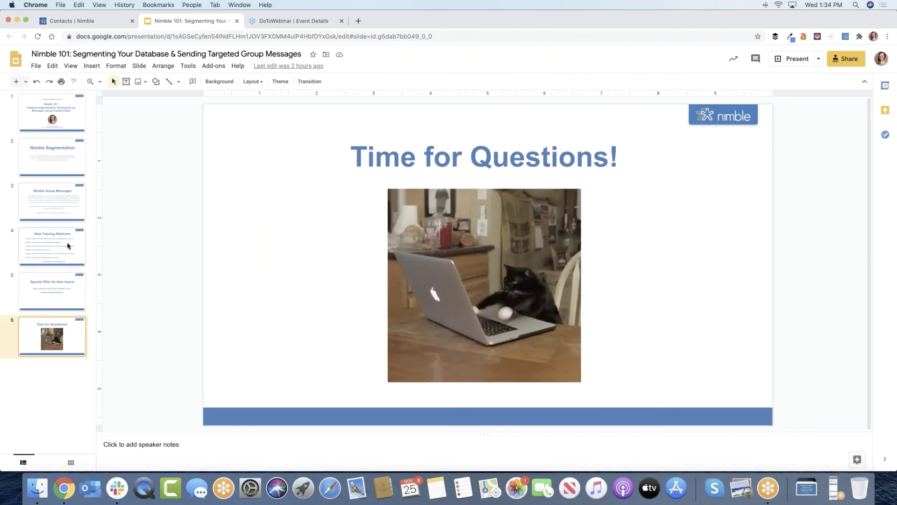